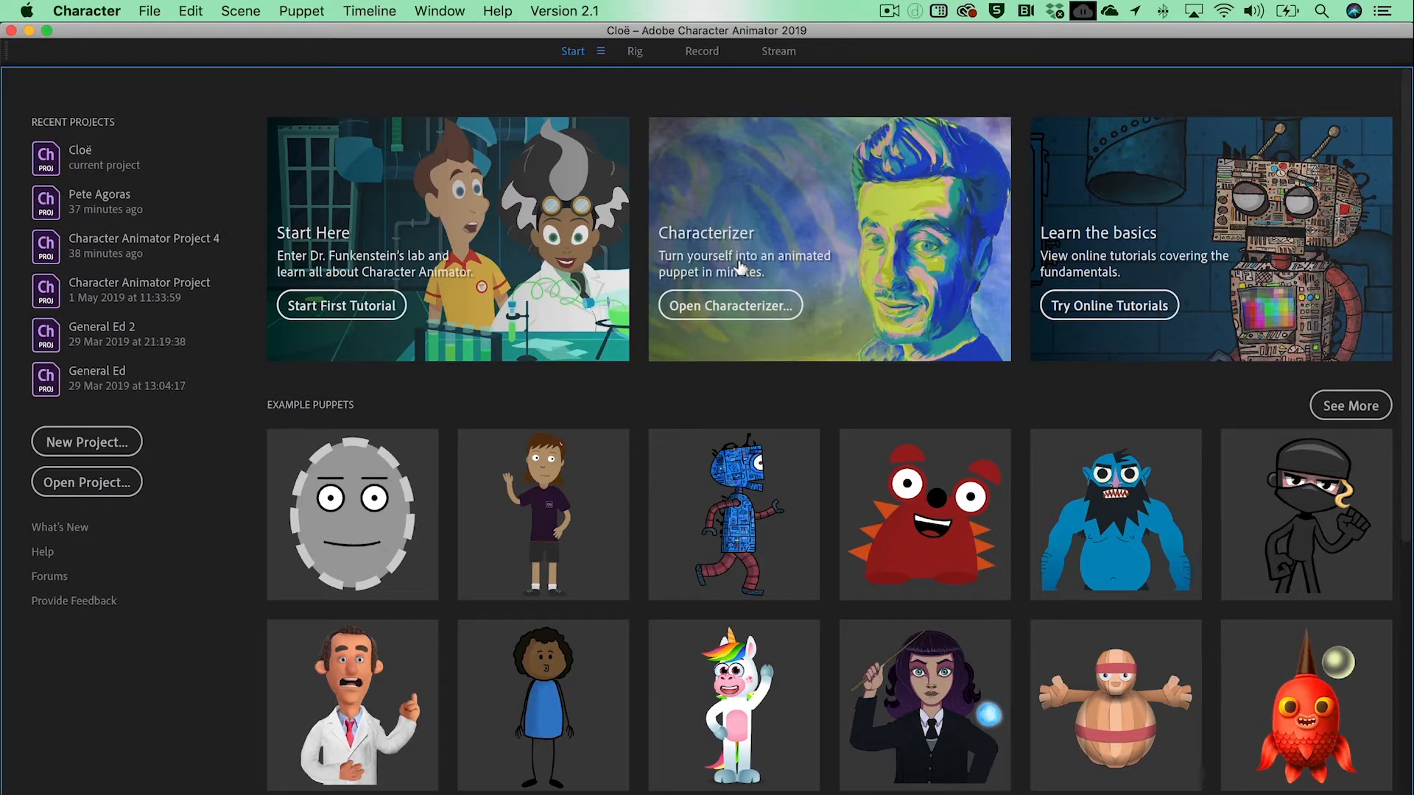
Step: Save the project under a person's first name in a new Desktop folder named Char Animator Course
left_click(147, 11)
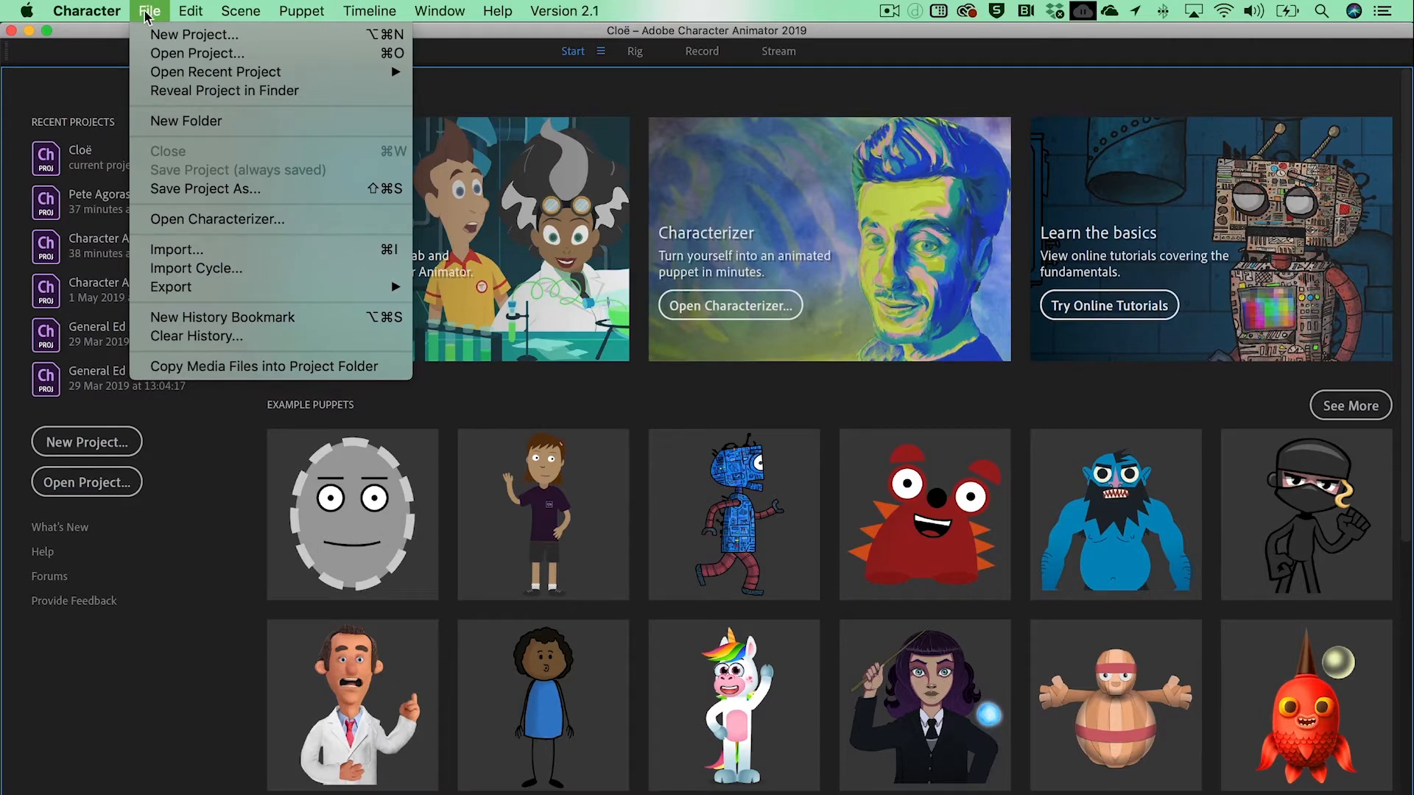
left_click(230, 191)
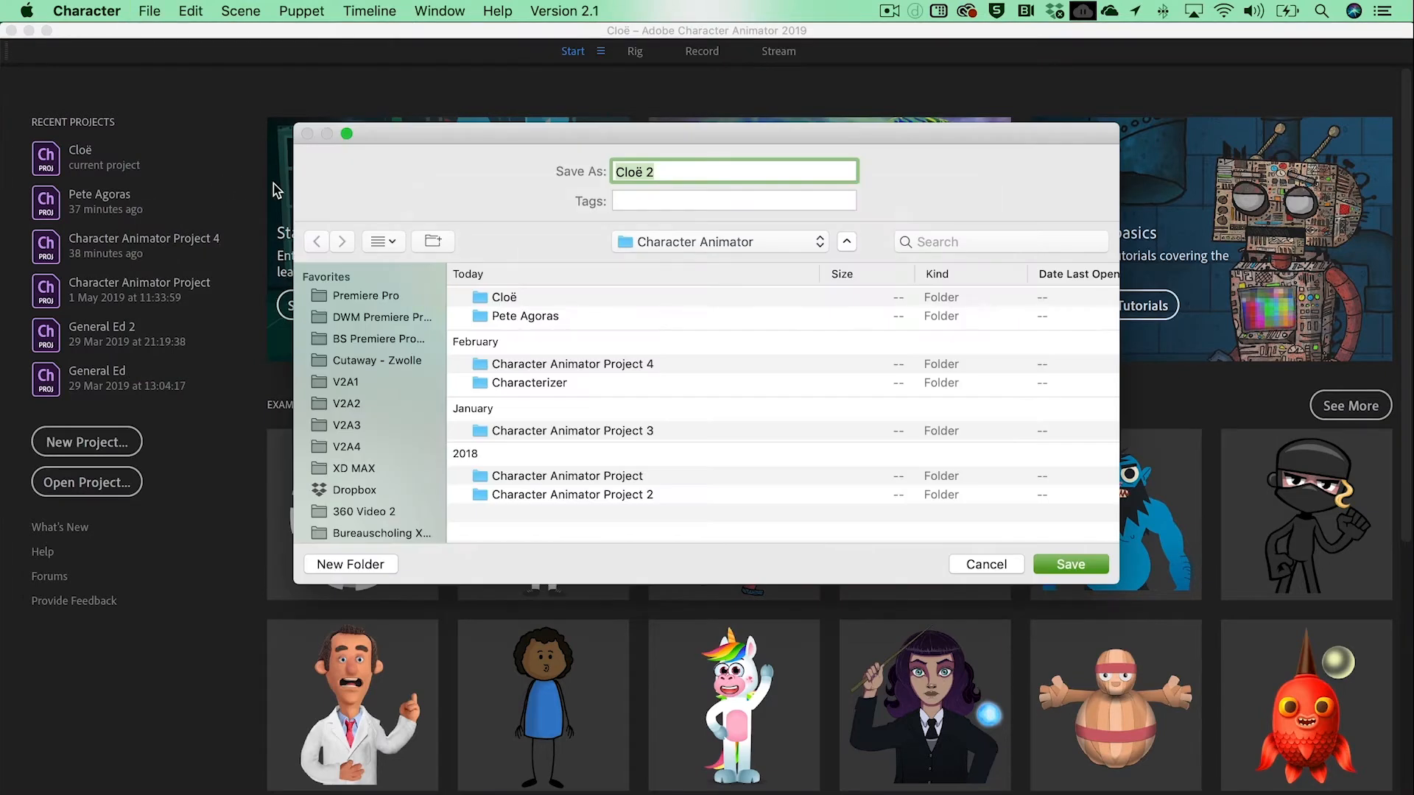
scroll(378, 451, "down", 5)
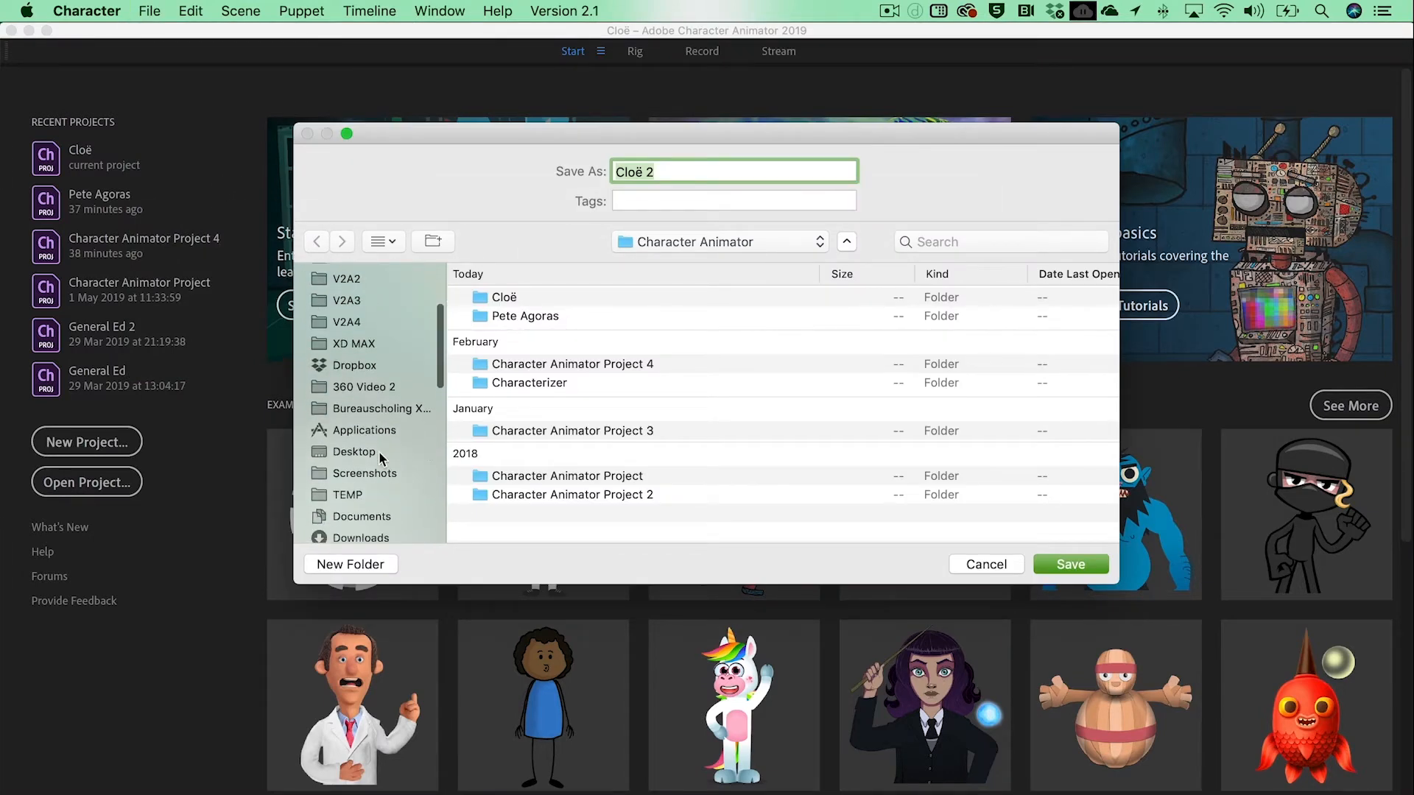
left_click(355, 450)
left_click(364, 562)
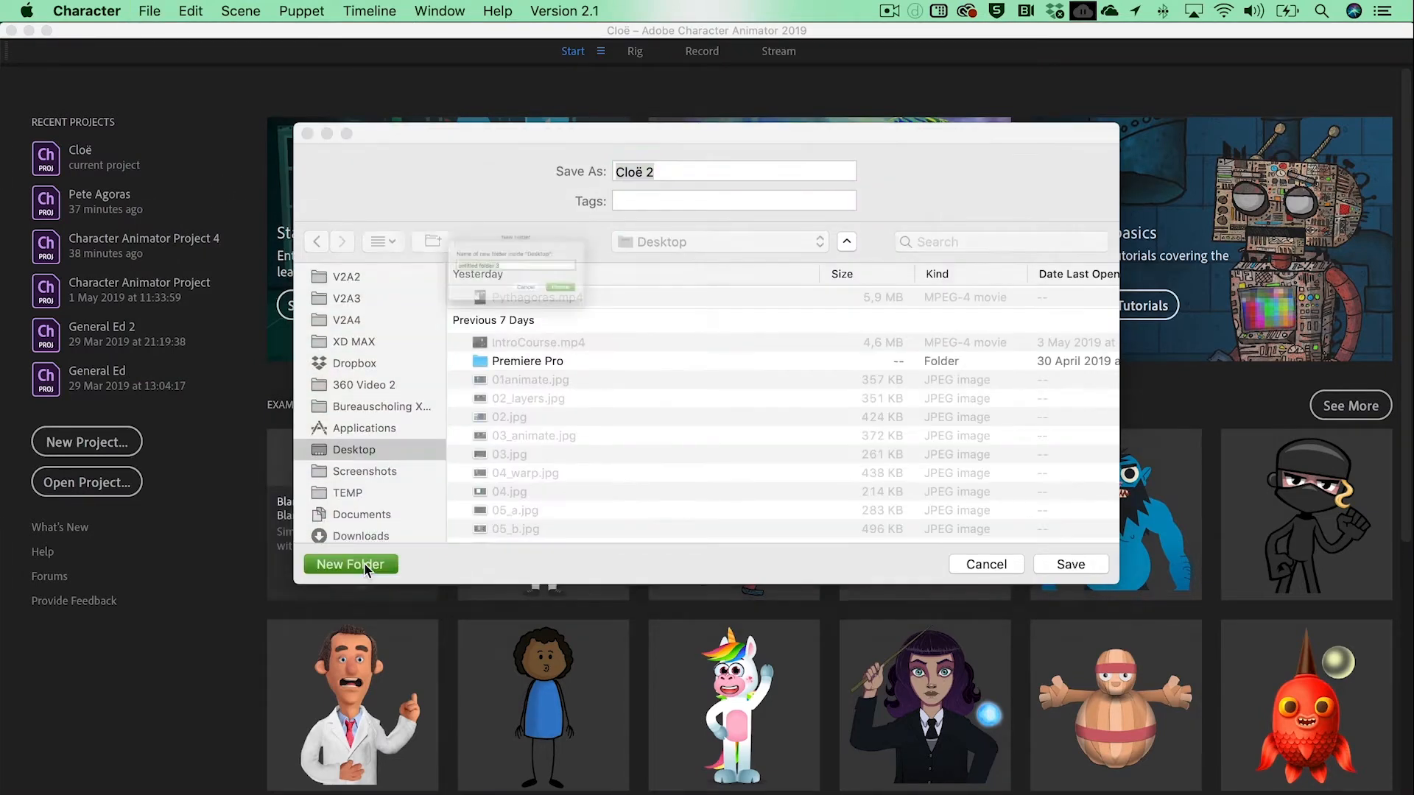
type("Char Animator C")
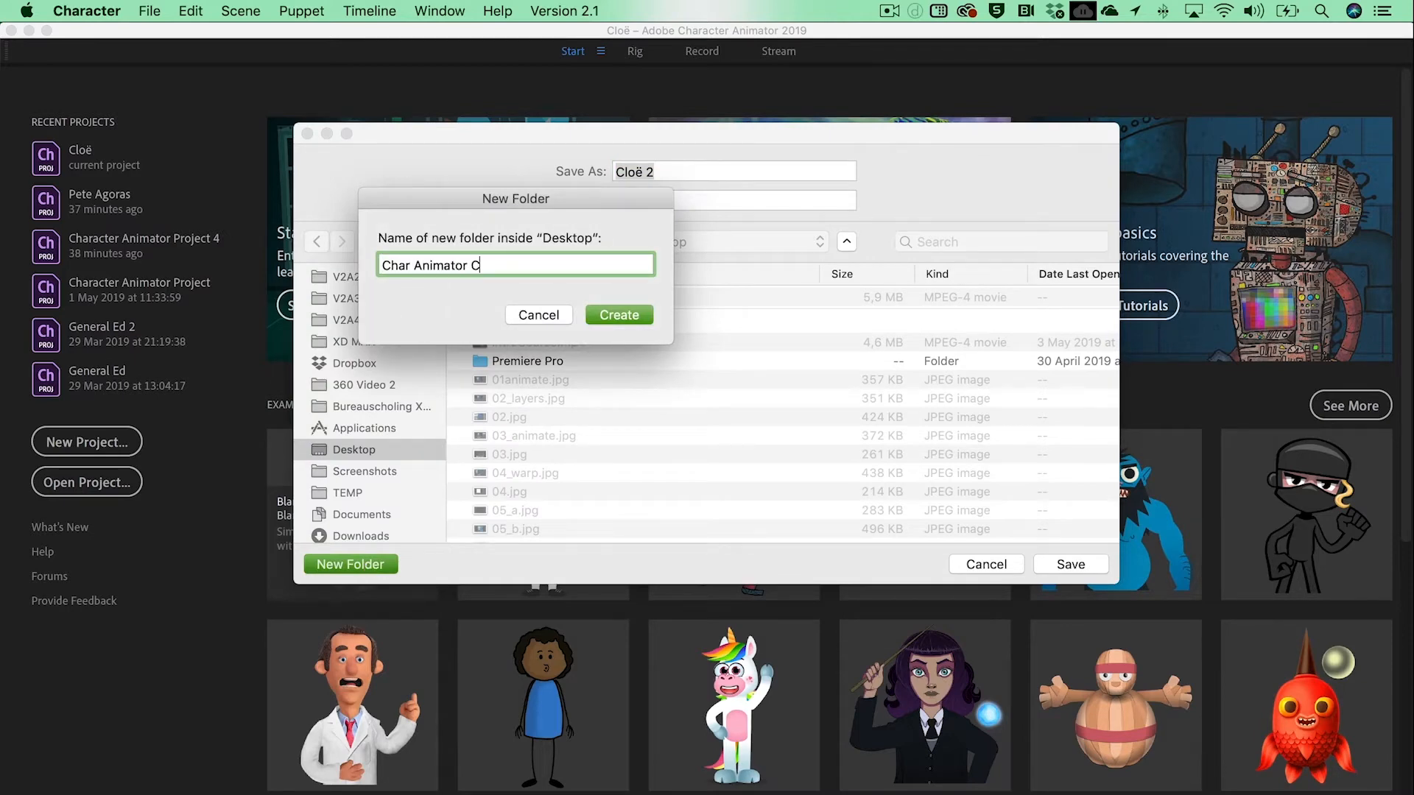
type("ourse")
key("Return")
type("Matthijs")
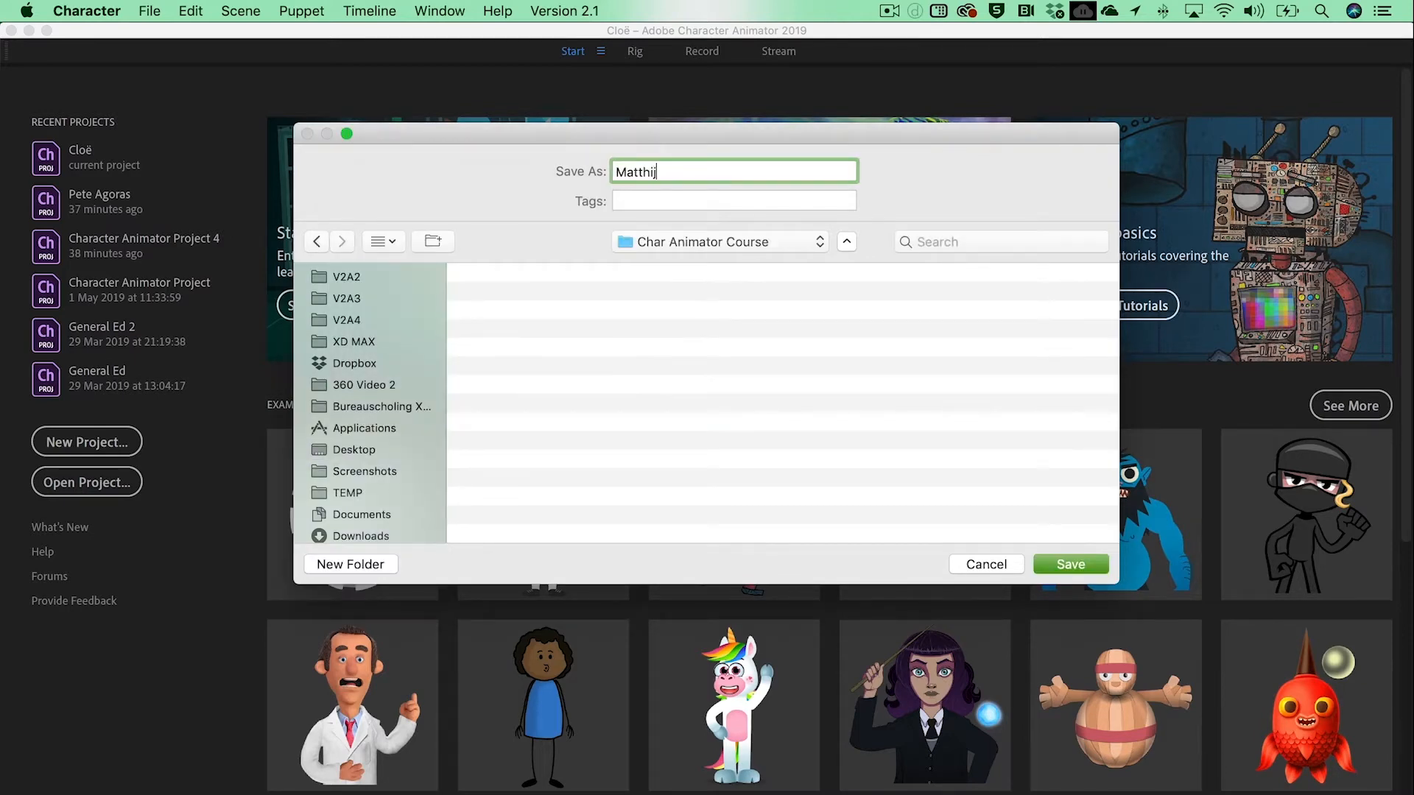
left_click(1078, 565)
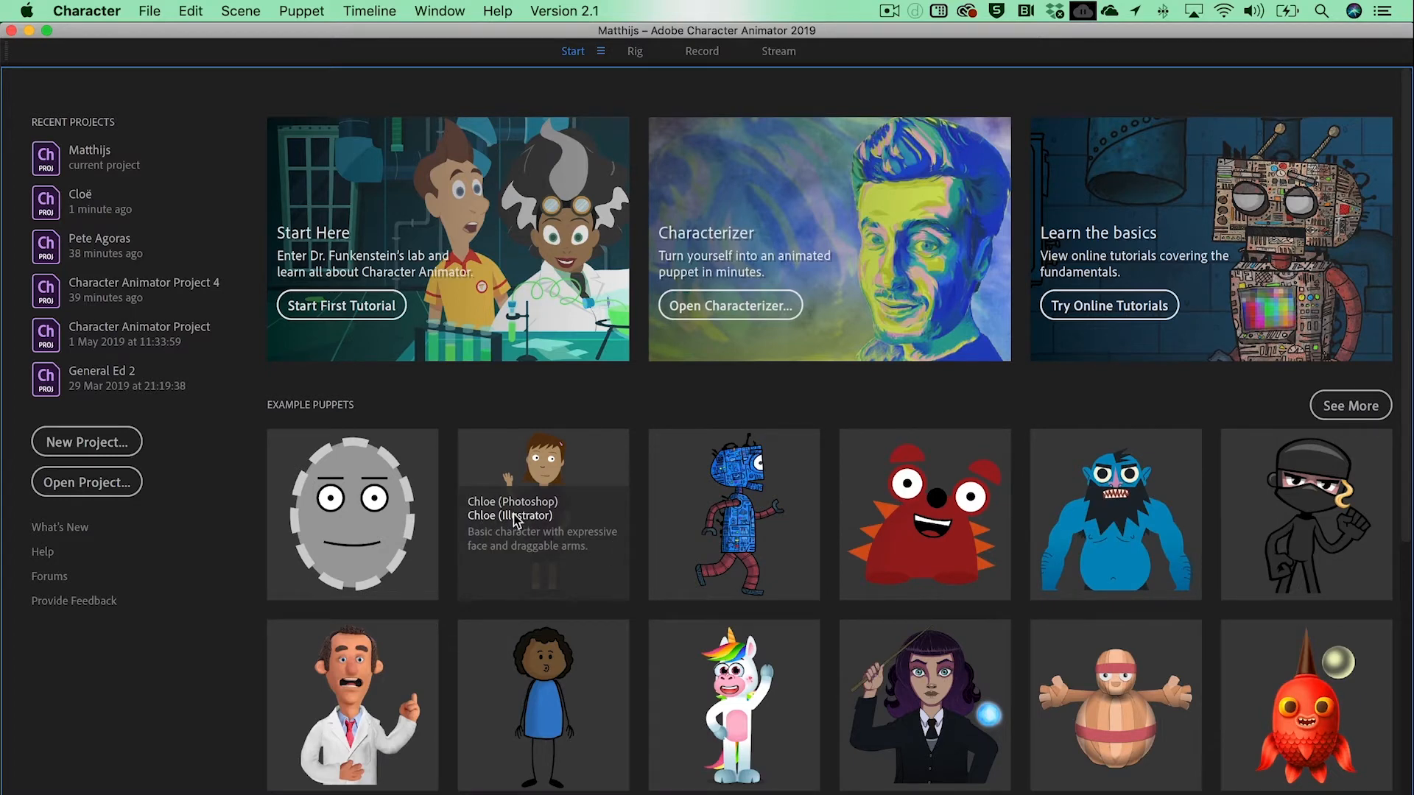
Step: Add the Chloe (Illustrator) example puppet to the project and open the puppet for rigging
left_click(515, 515)
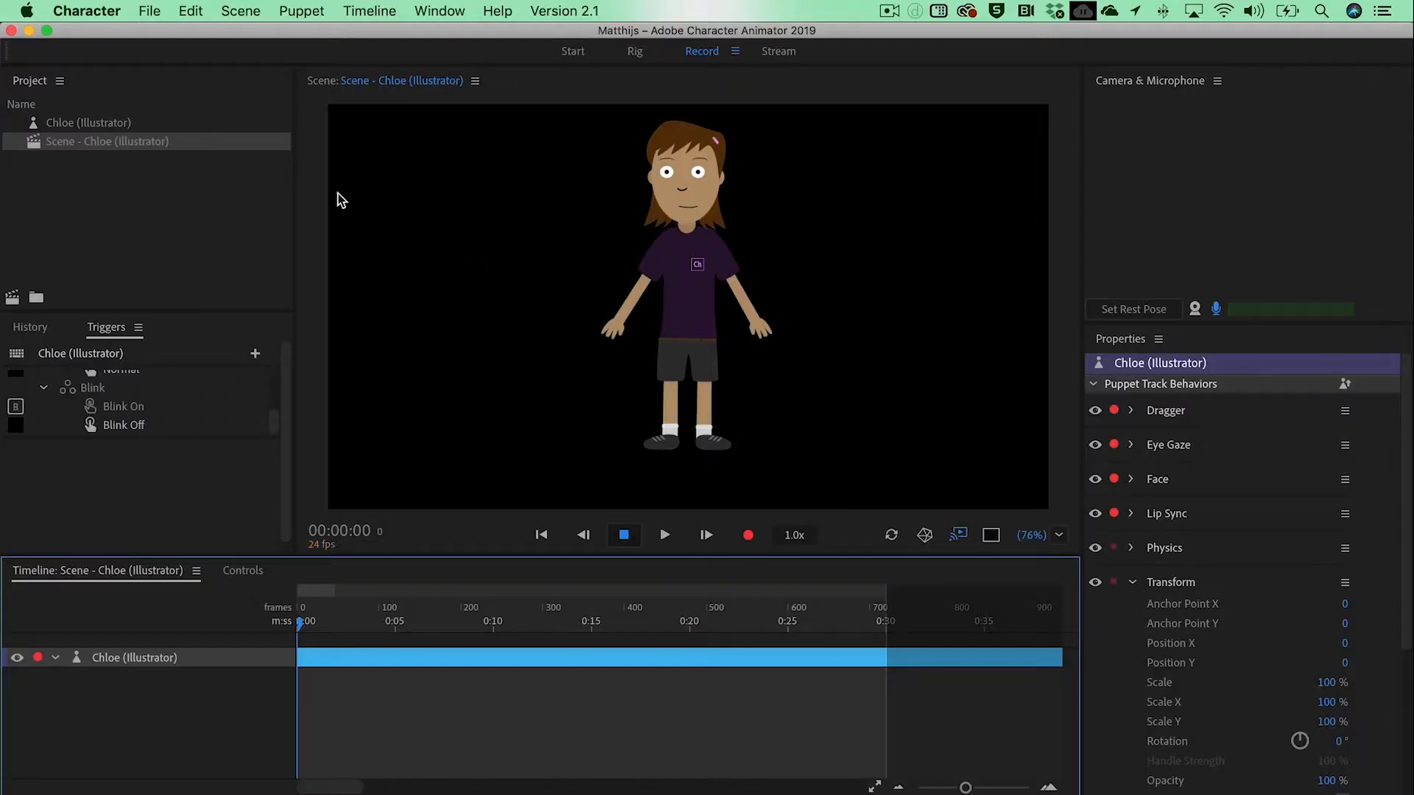
left_click(100, 123)
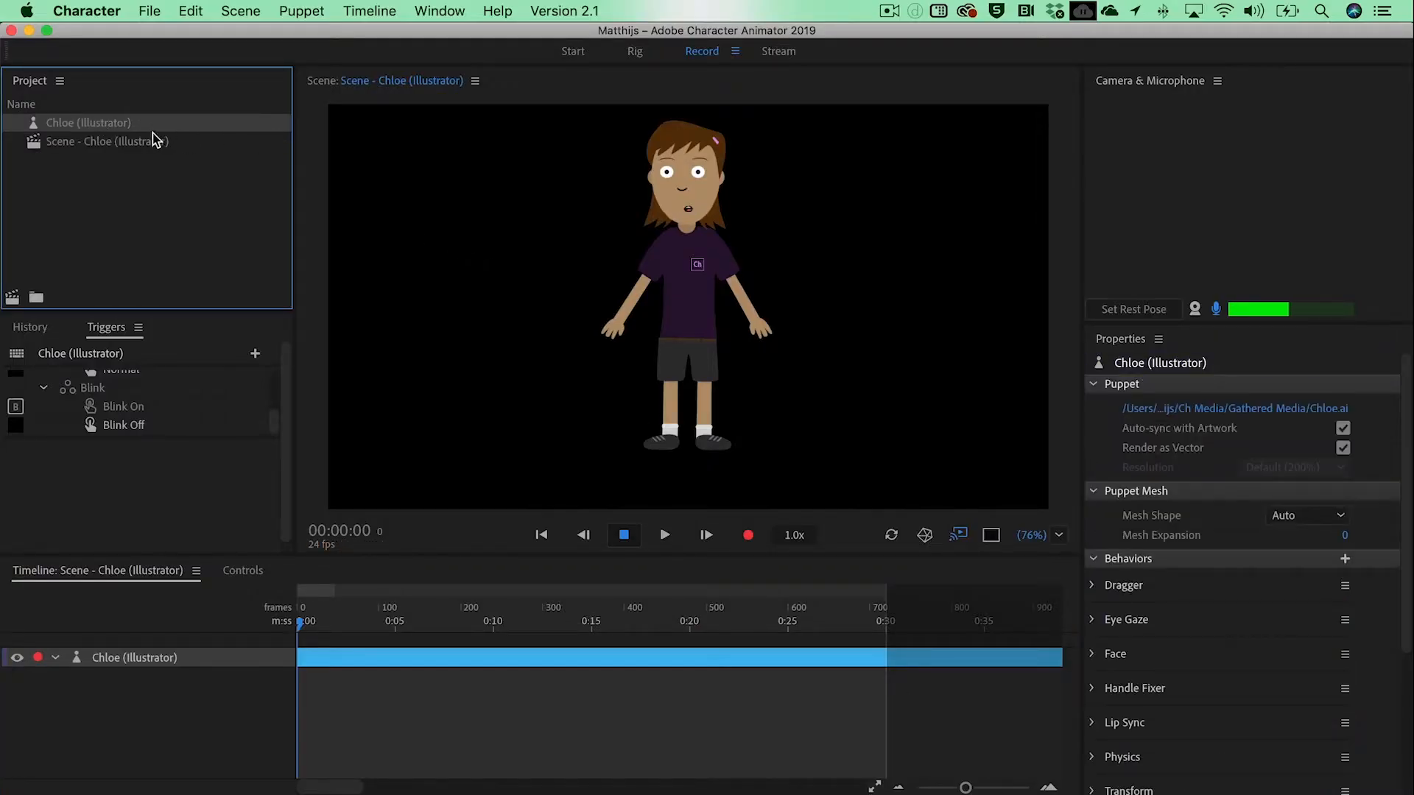
double_click(56, 125)
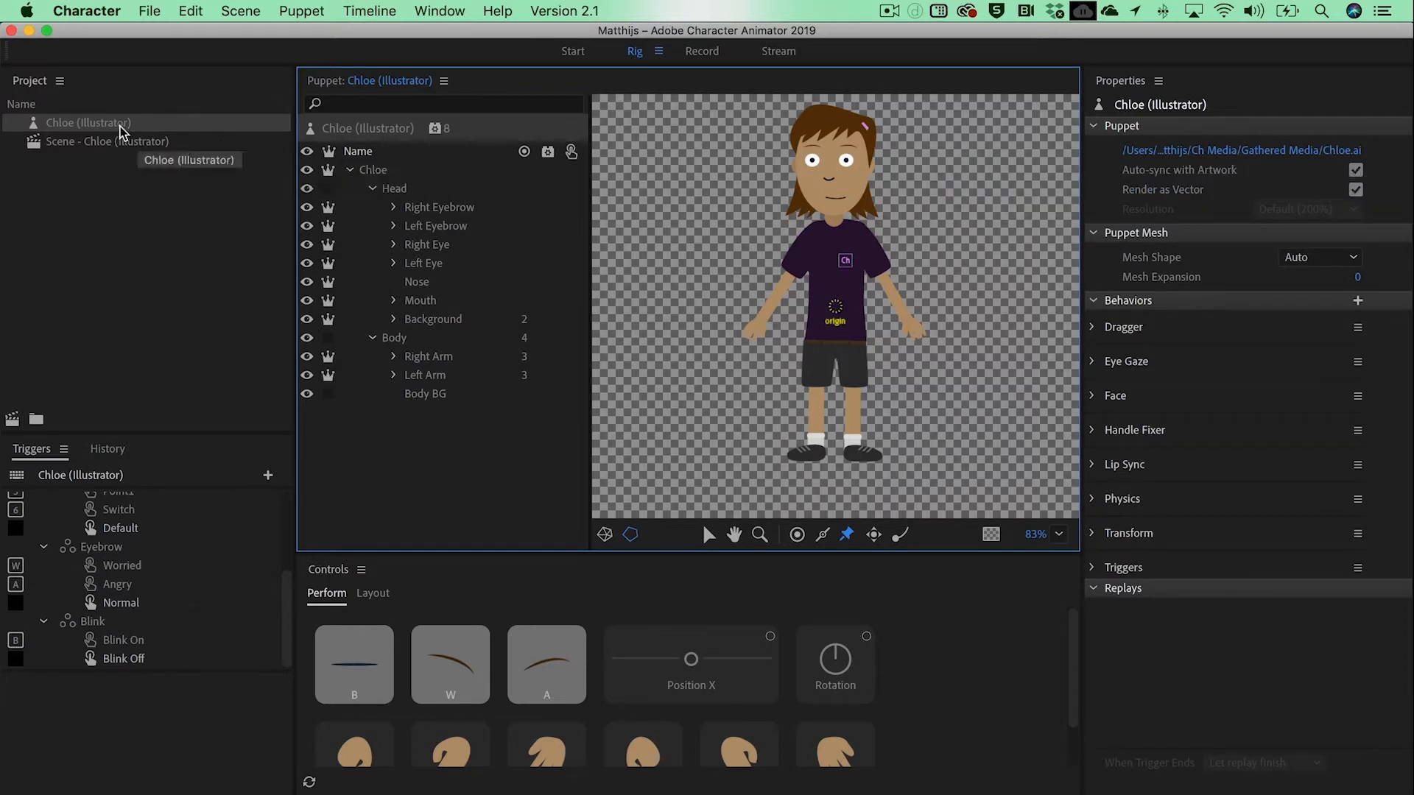
Step: Reveal the Chloe puppet's source artwork in Finder and switch to Illustrator with Chloe.ai open
right_click(121, 129)
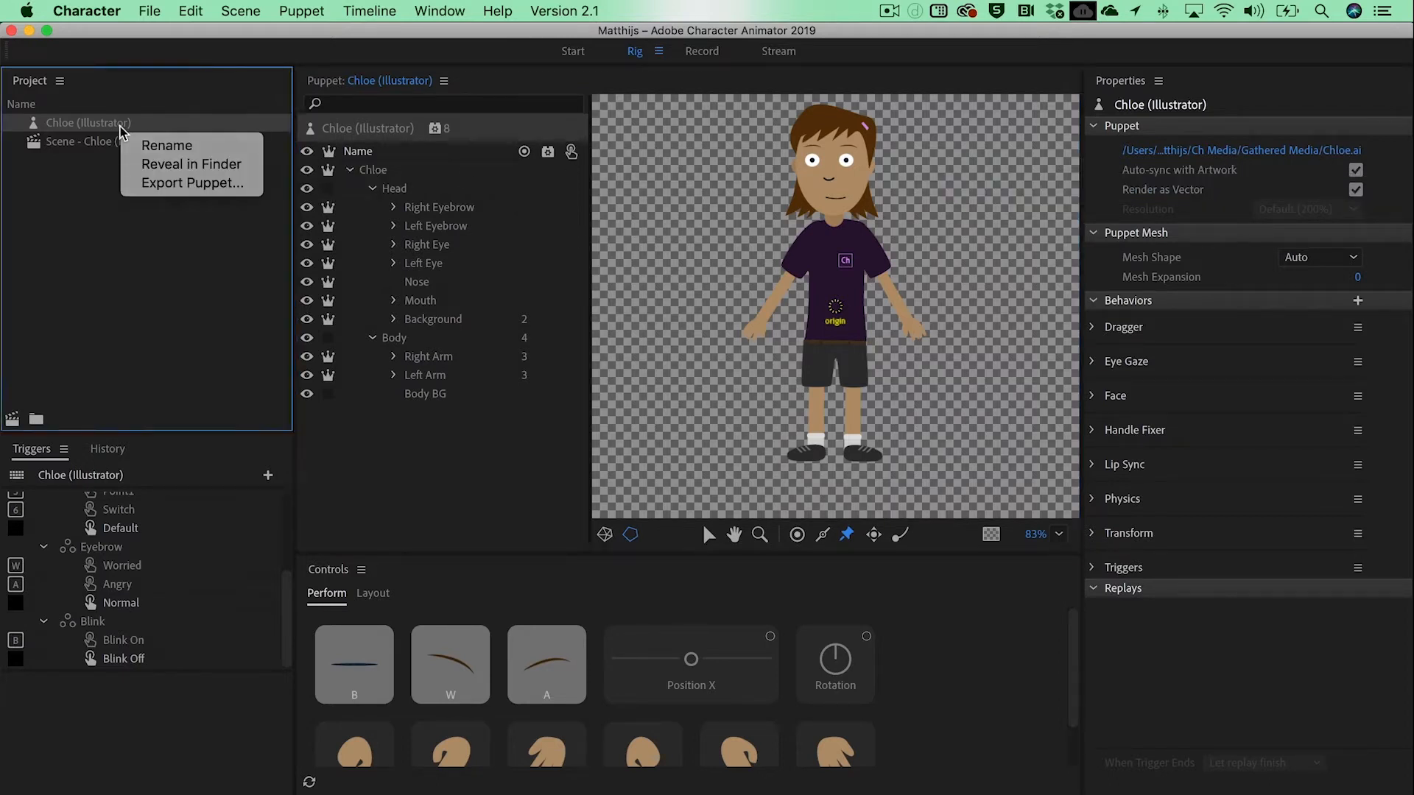
left_click(174, 171)
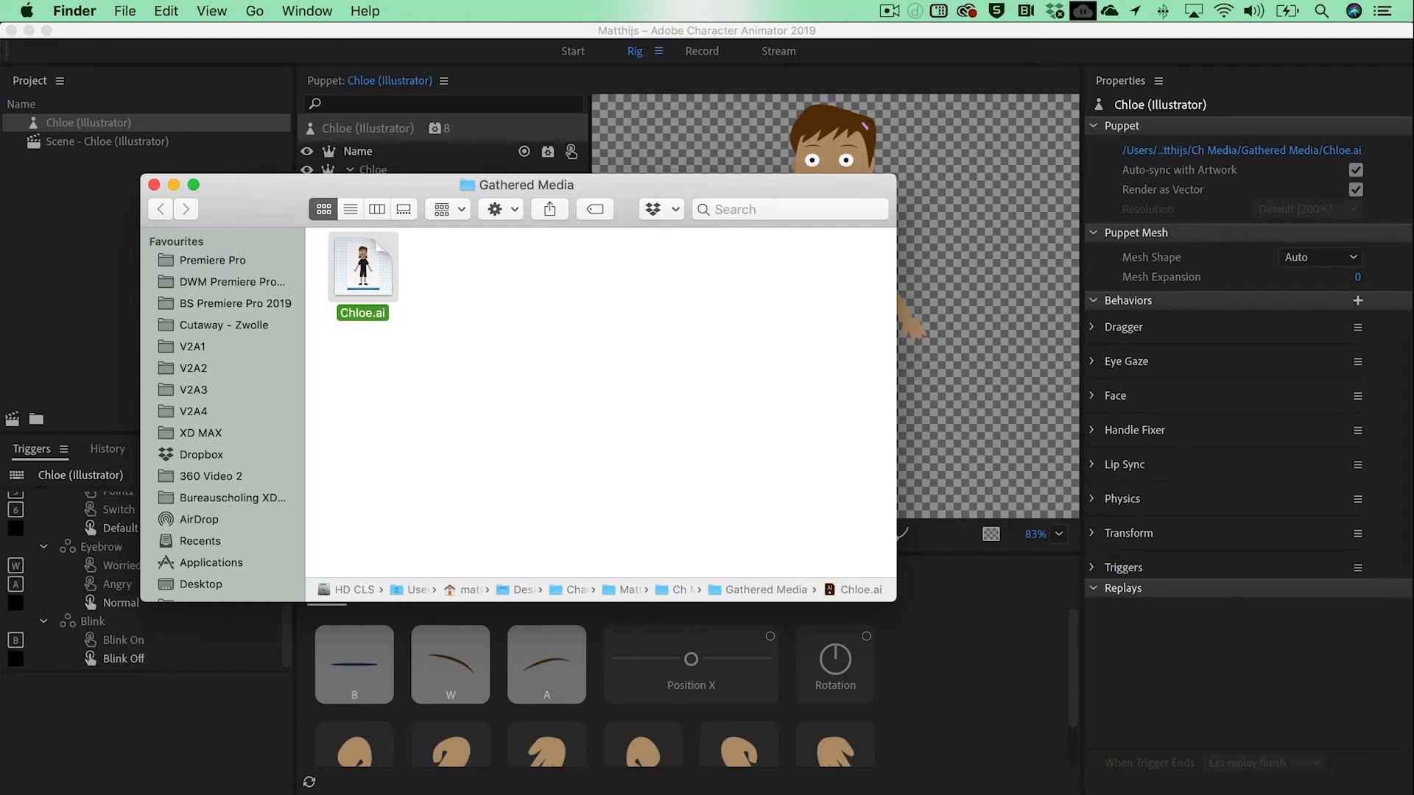
key("super+Tab")
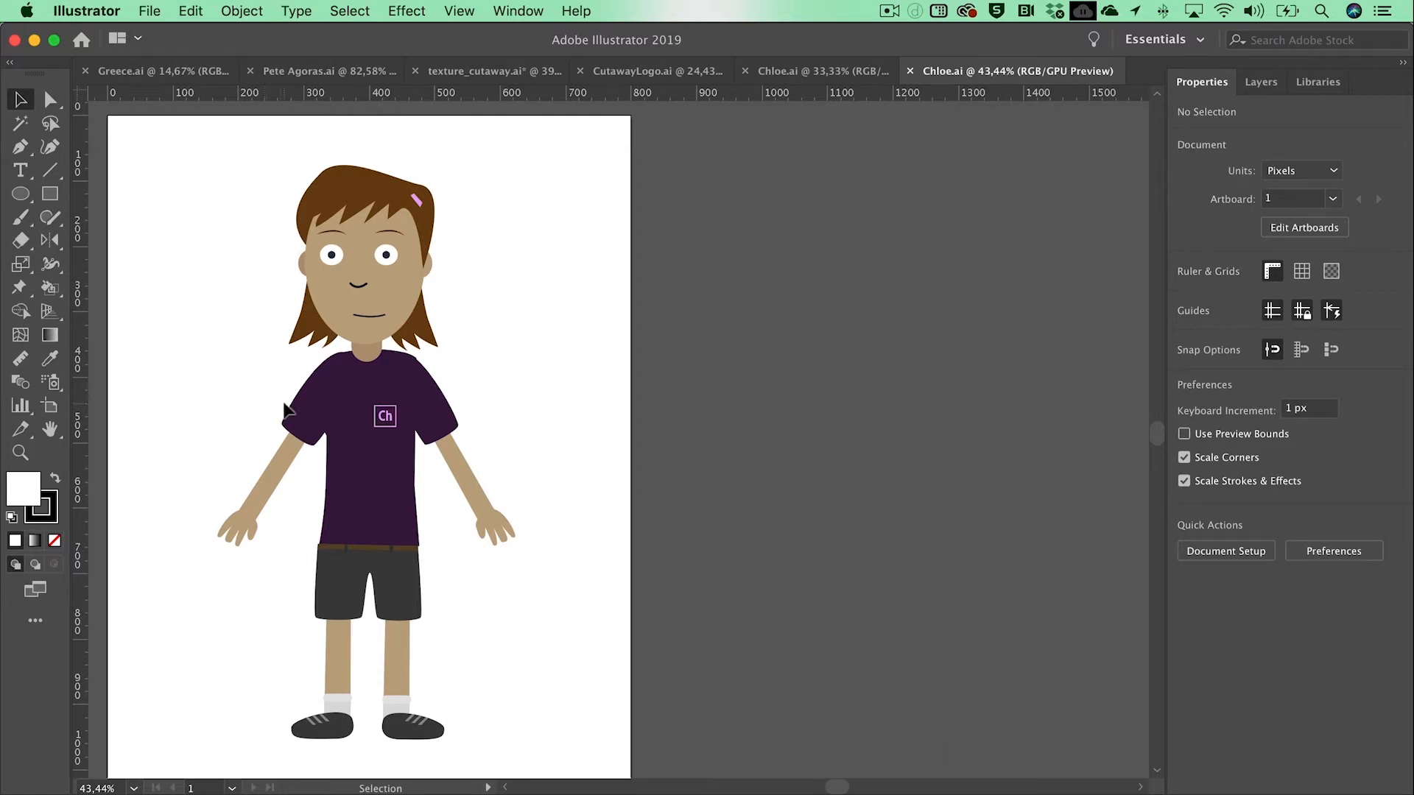
Step: Examine the layer structure of Chloe.ai with full layer names readable, highlighting the Right Eye artwork on the character
left_click(1257, 89)
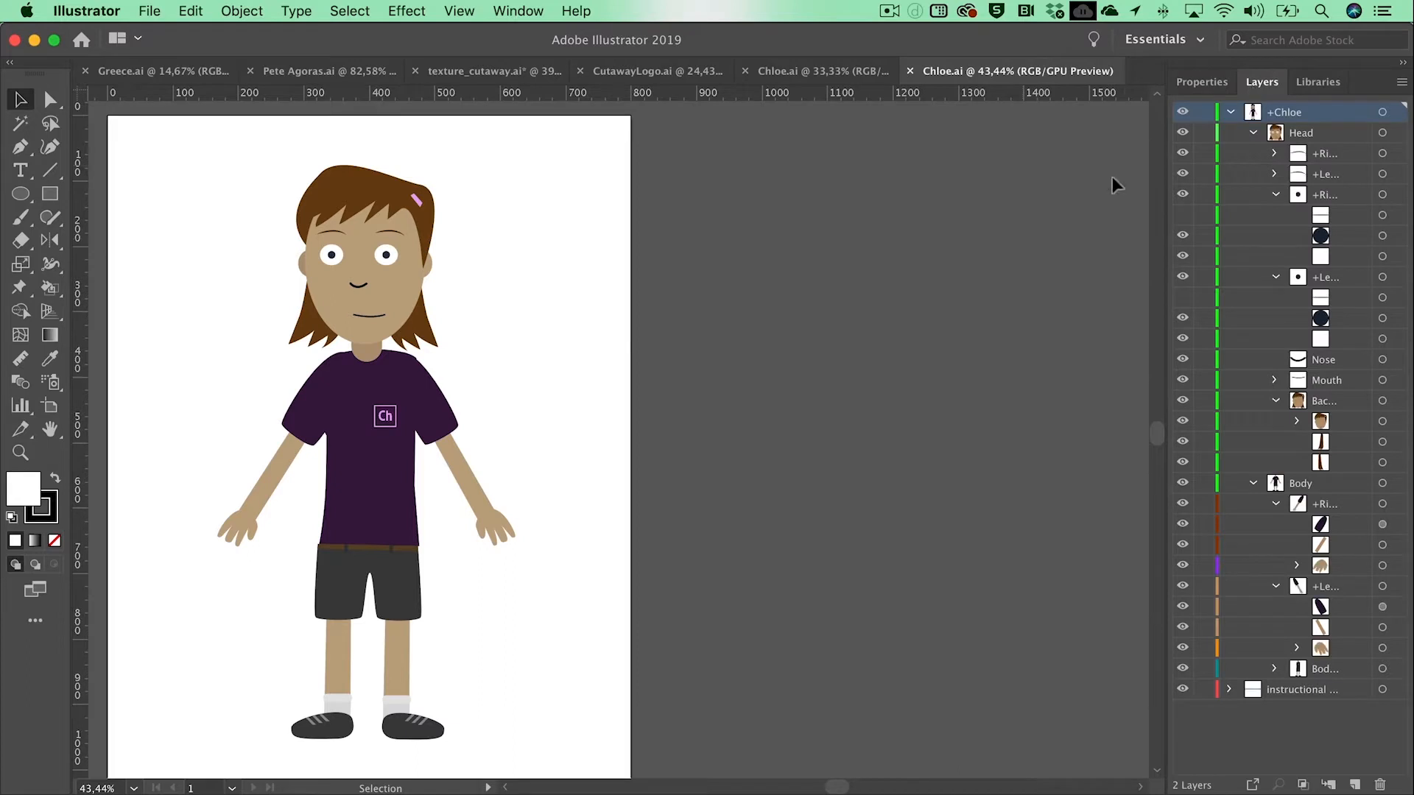
left_click_drag(1154, 181, 1015, 174)
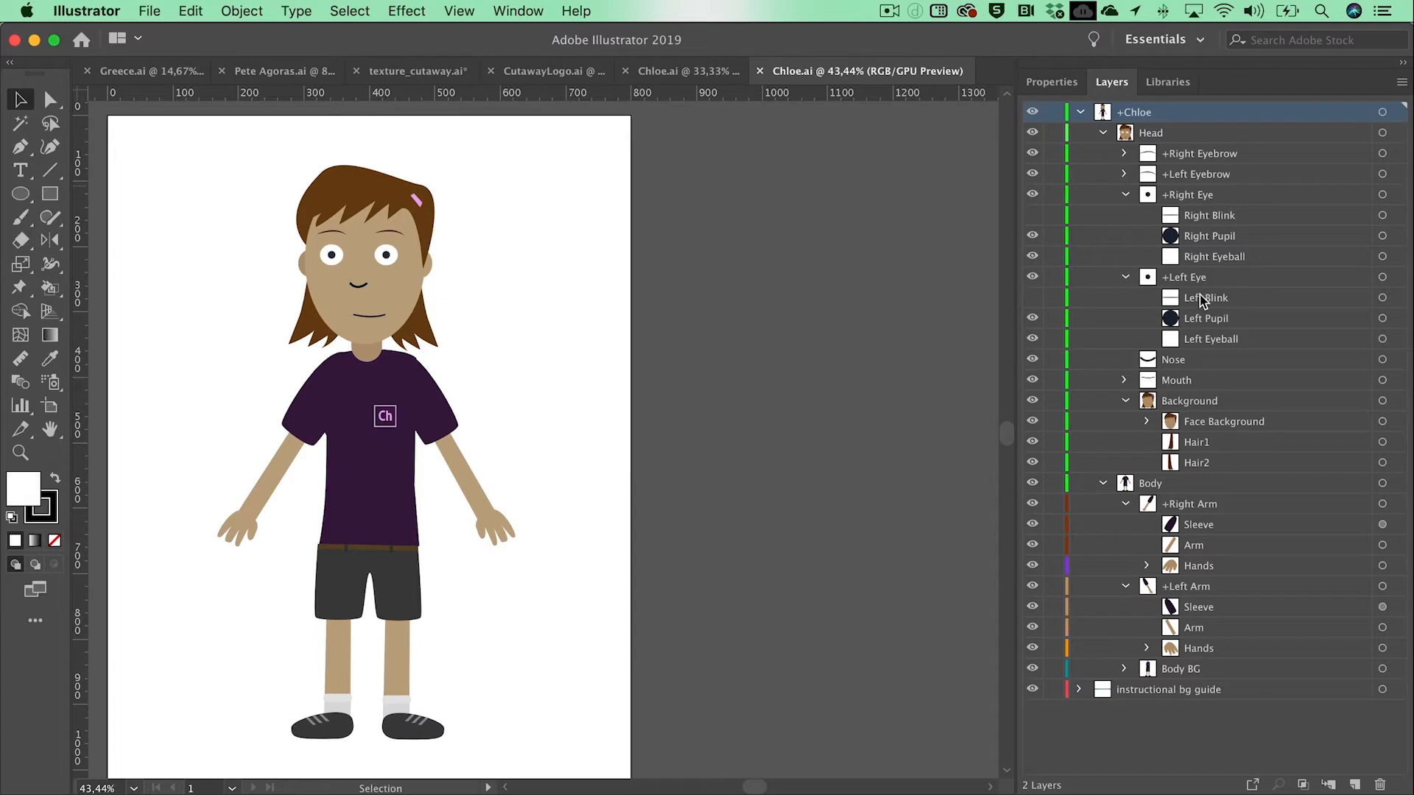
left_click(1197, 203)
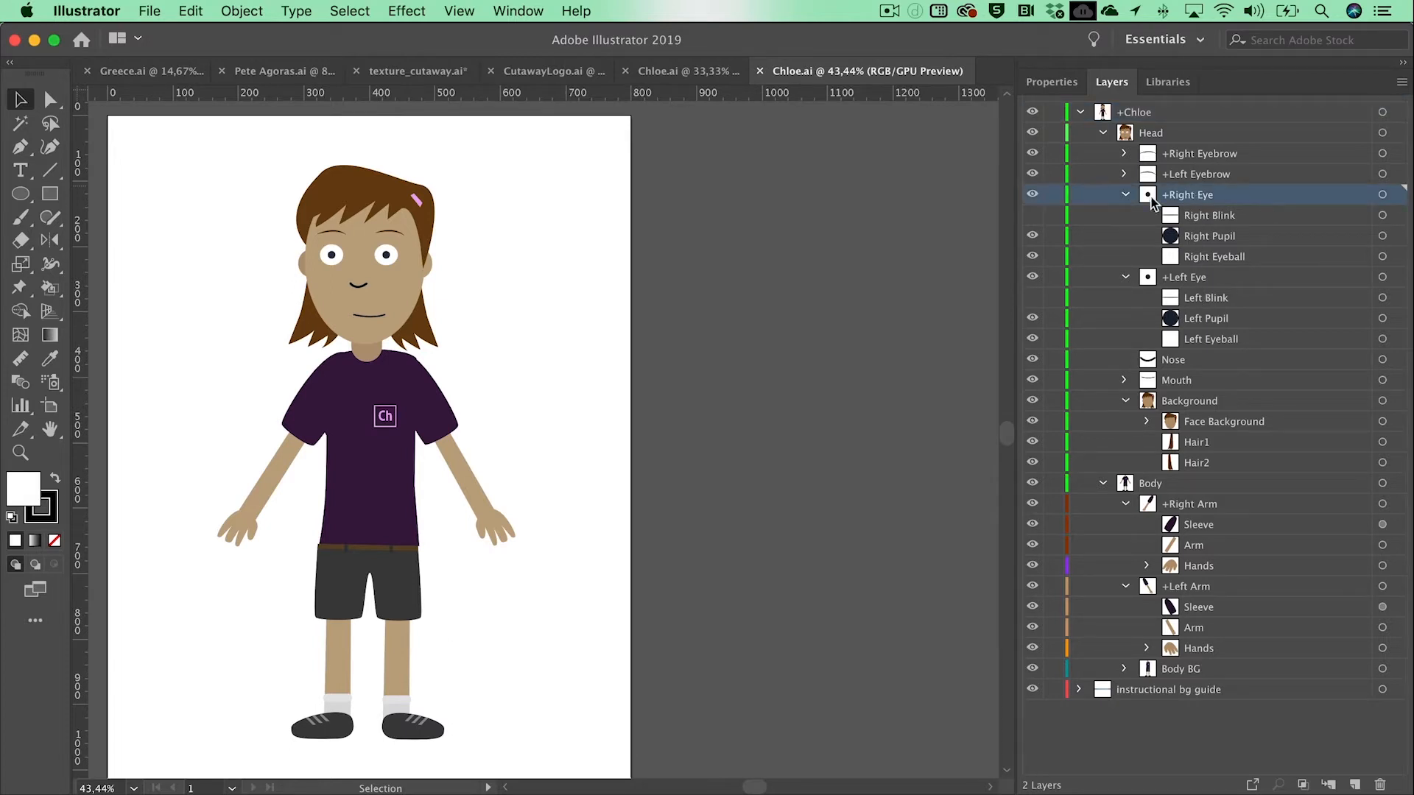
left_click(1383, 195)
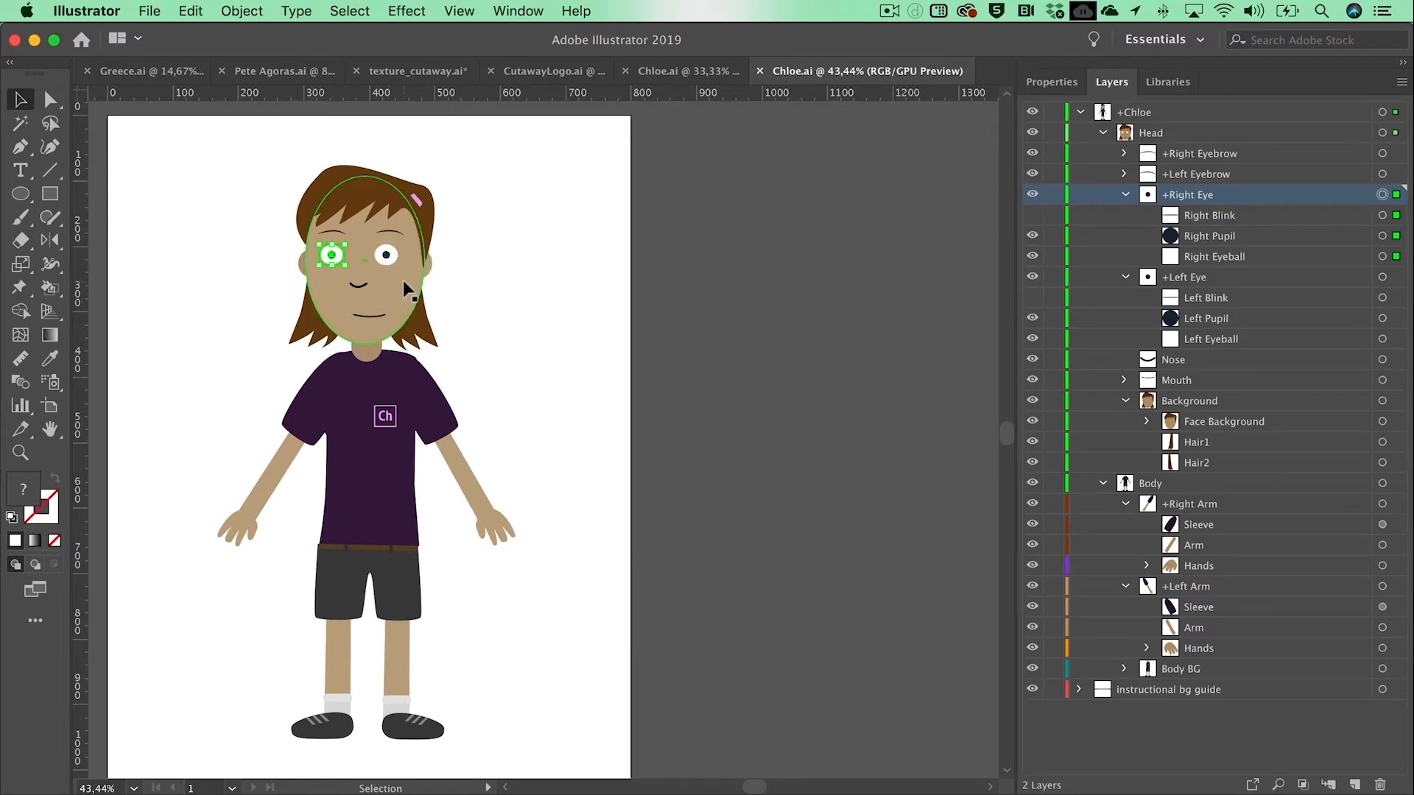
scroll(294, 515, "down", 2)
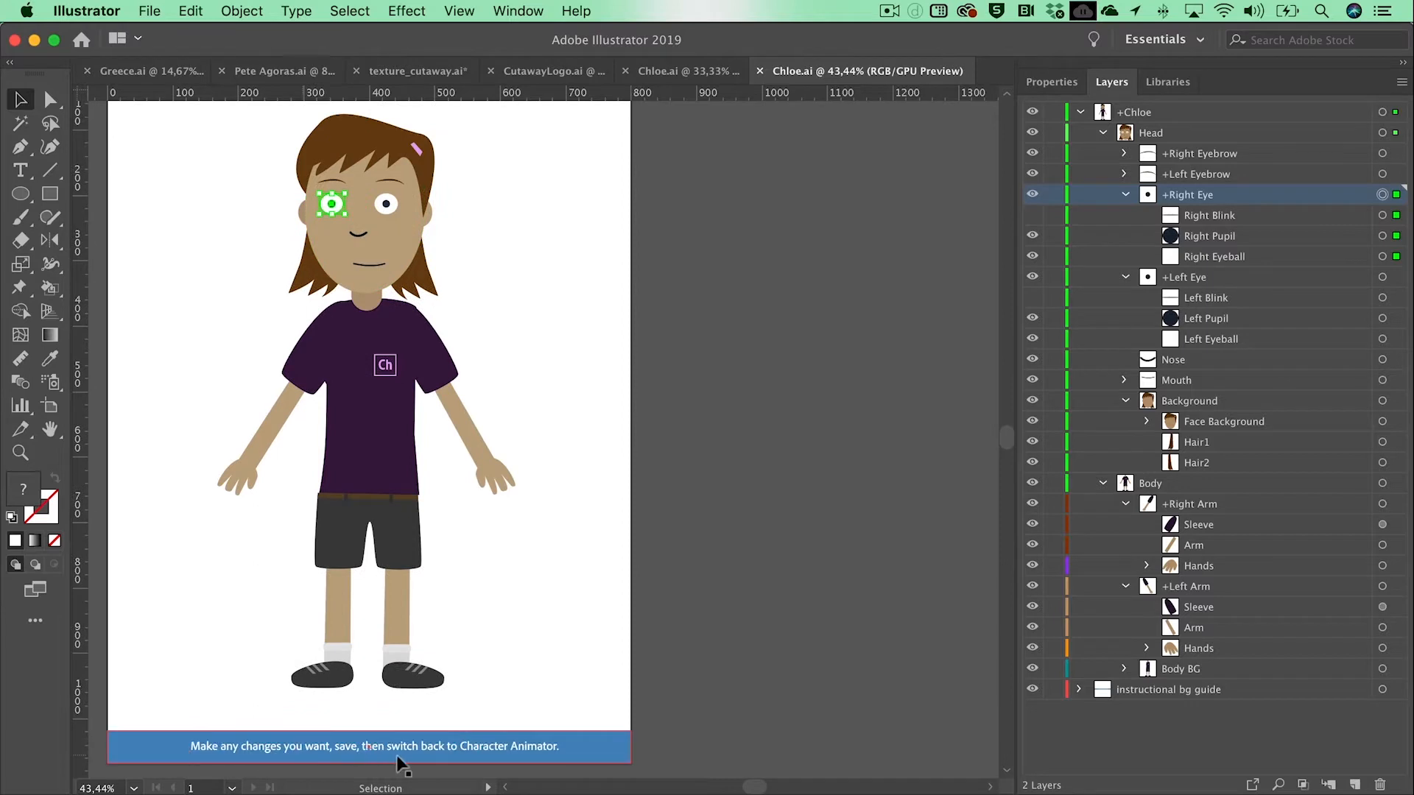
scroll(289, 674, "up", 2)
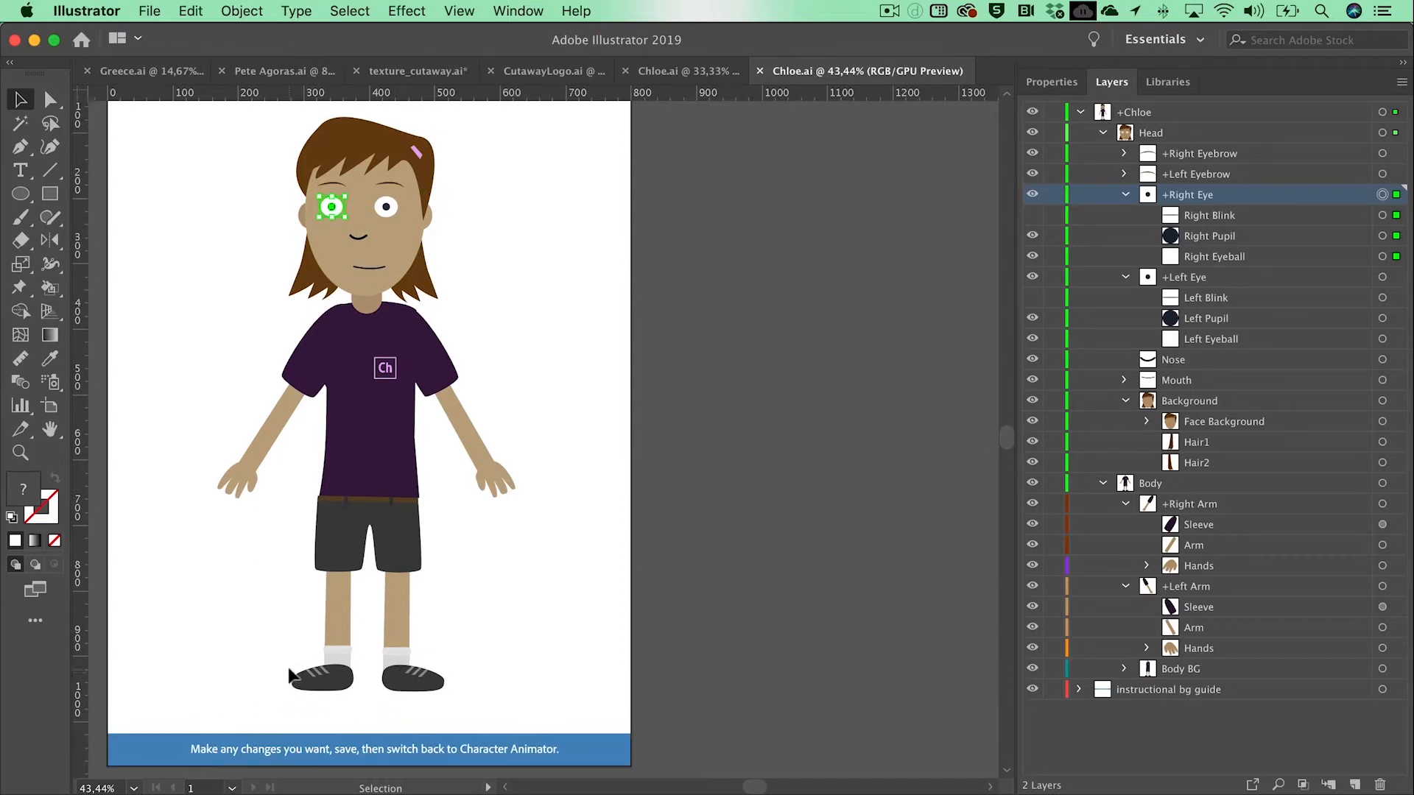
scroll(289, 674, "up", 2)
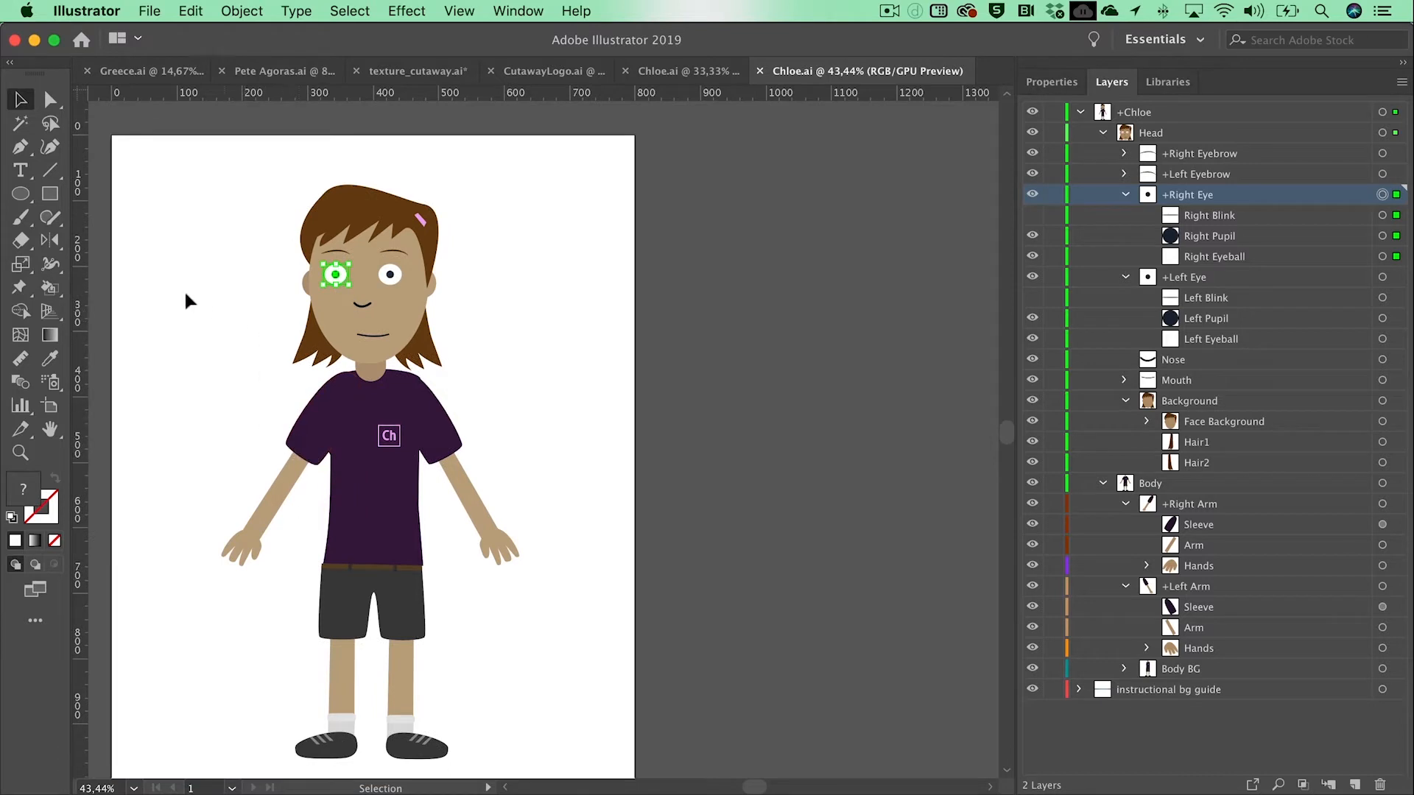
left_click(259, 326)
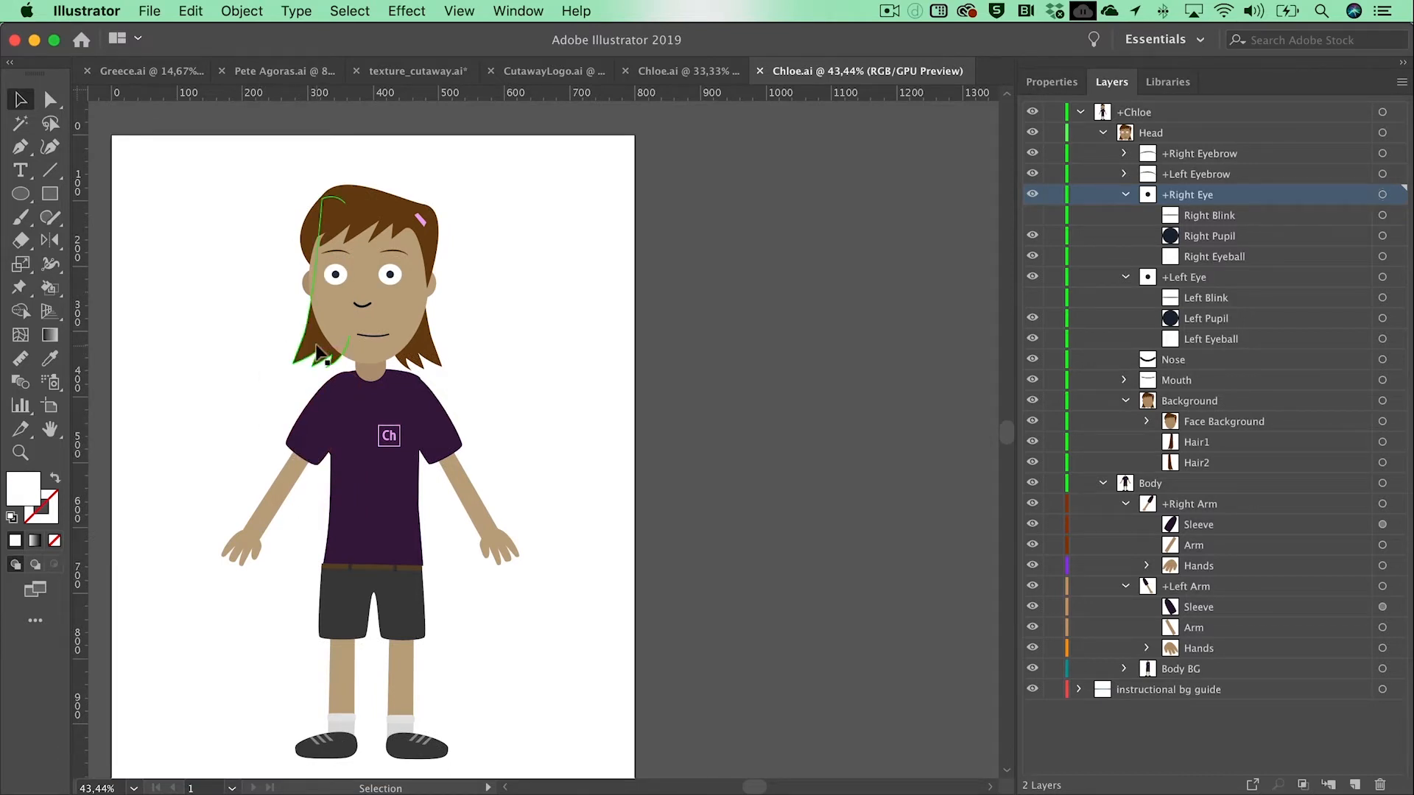
Step: Delete the long side hair shapes Hair1 and Hair2 and the pink hair clip from Chloe's head
left_click(318, 351)
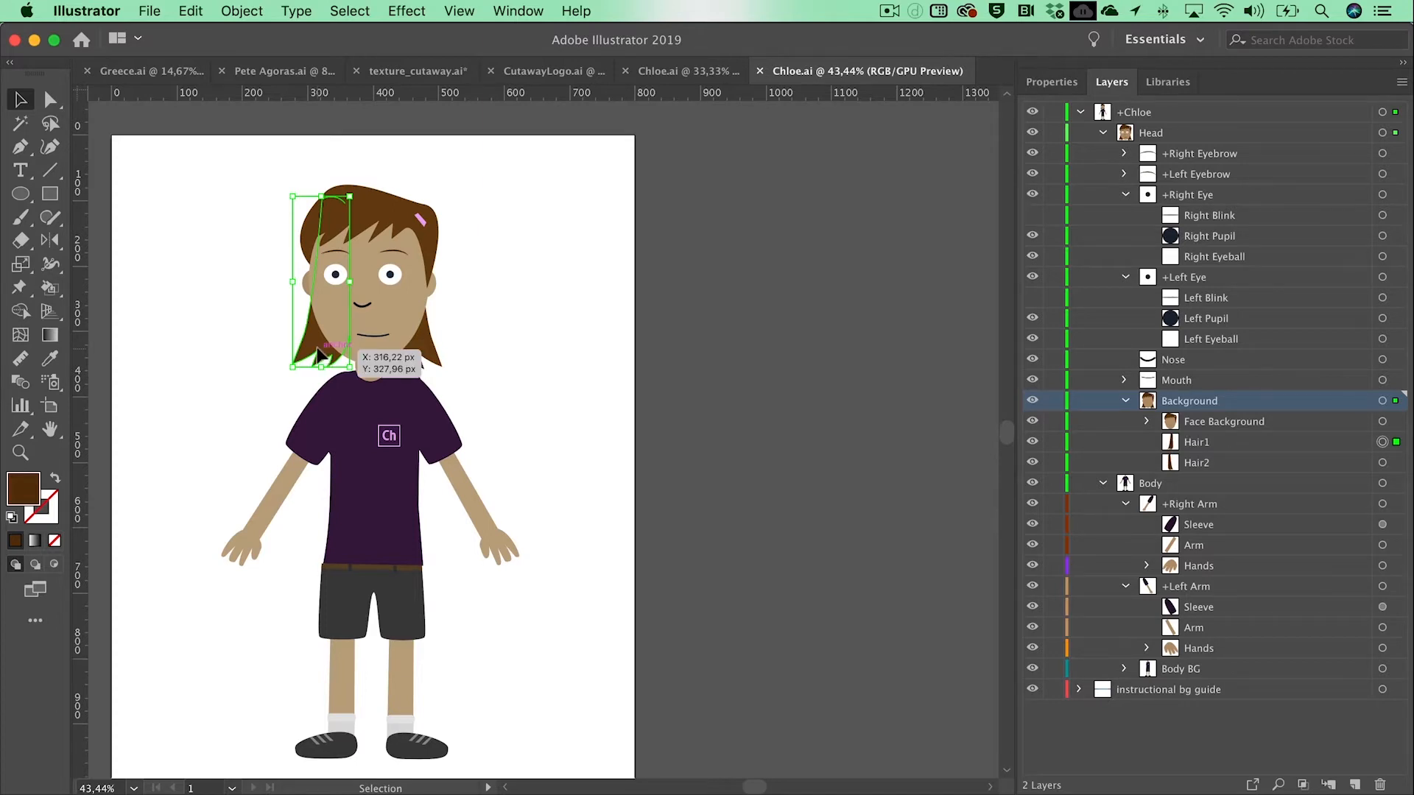
left_click_drag(319, 357, 425, 350)
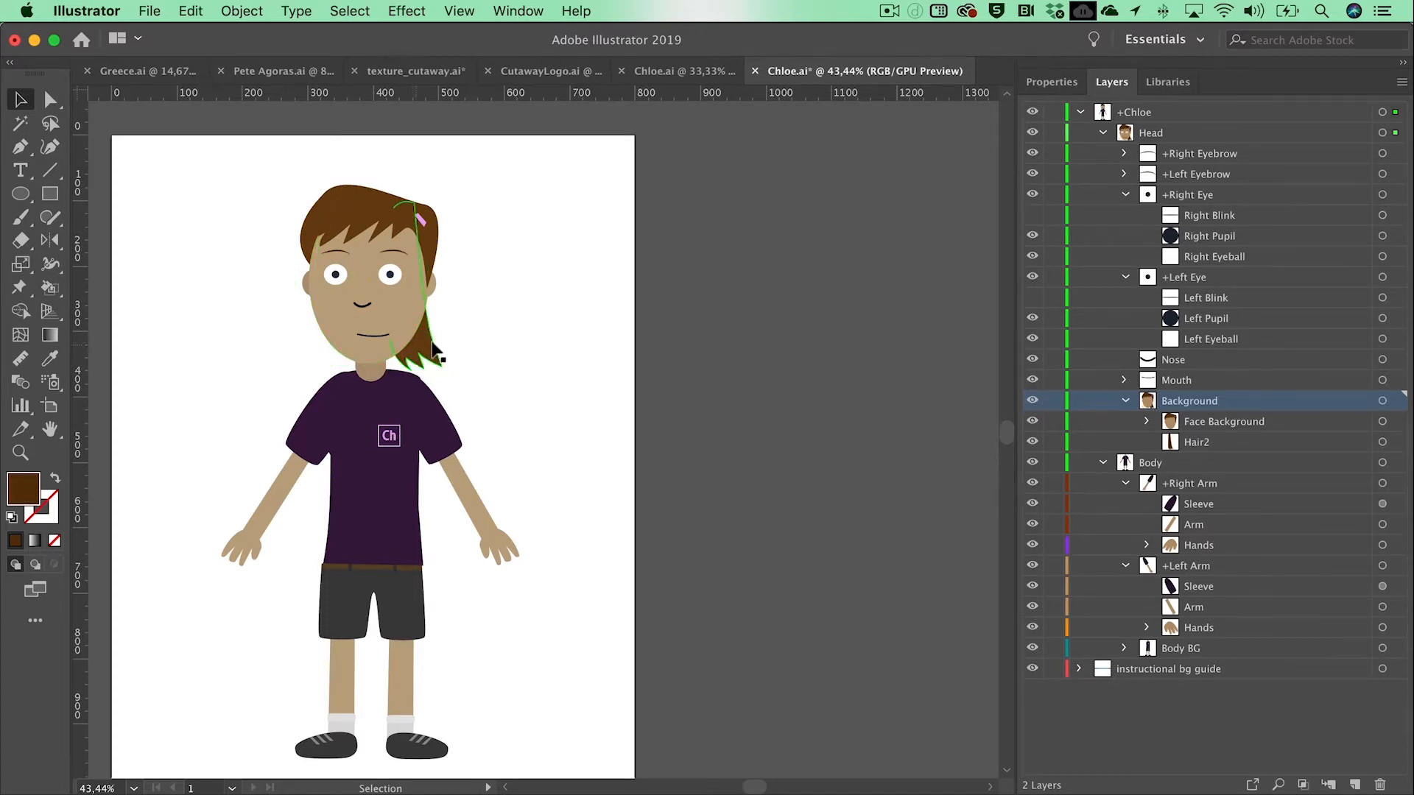
key("Delete")
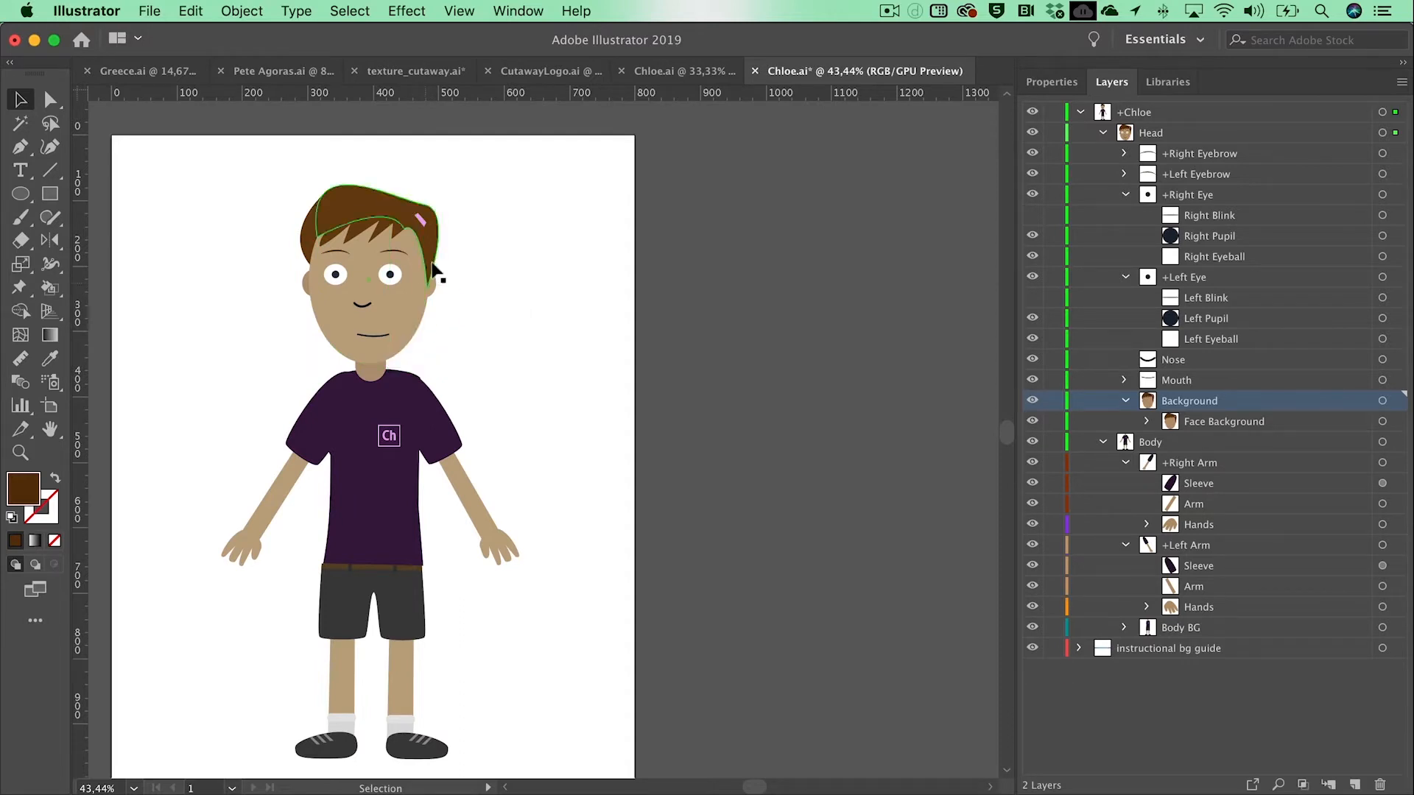
left_click(418, 219)
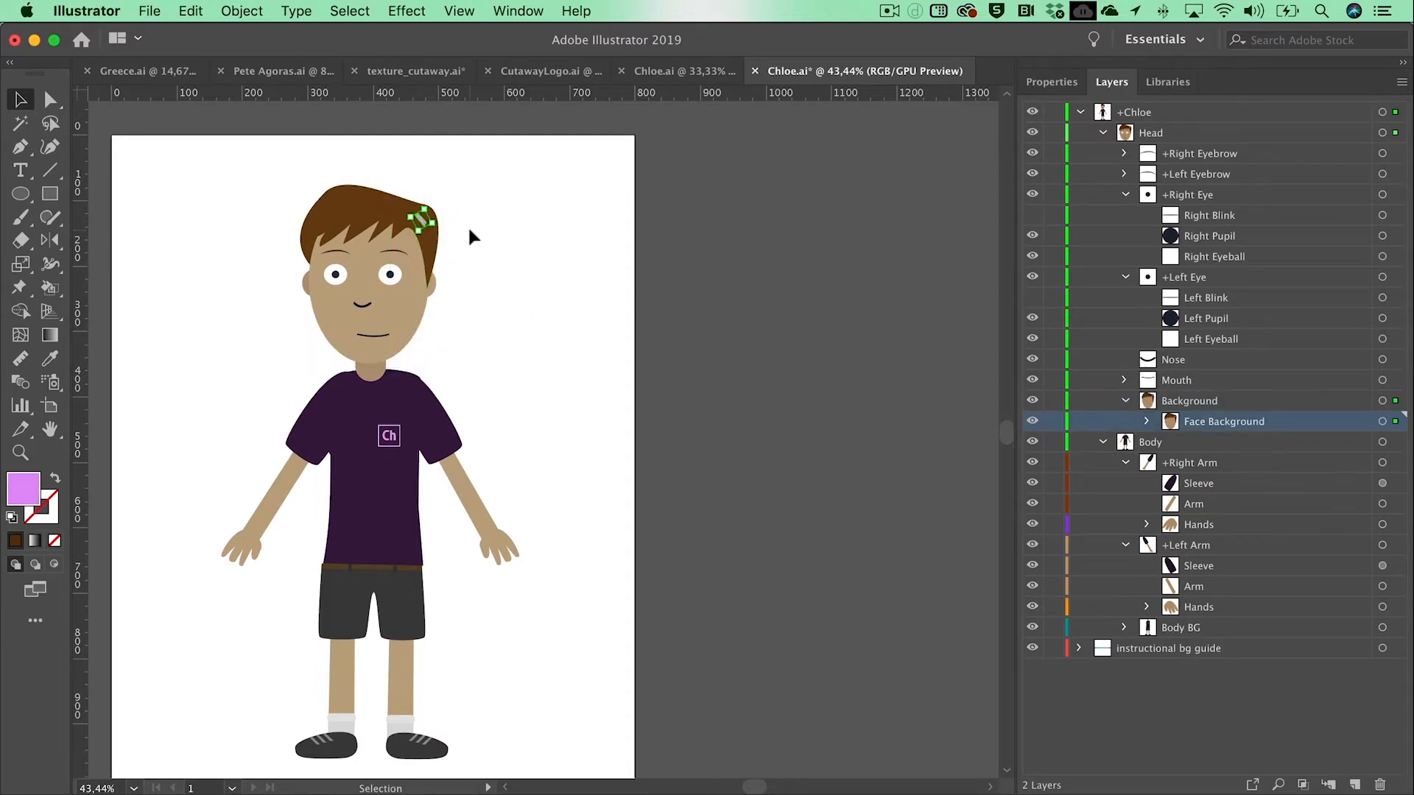
left_click(471, 236)
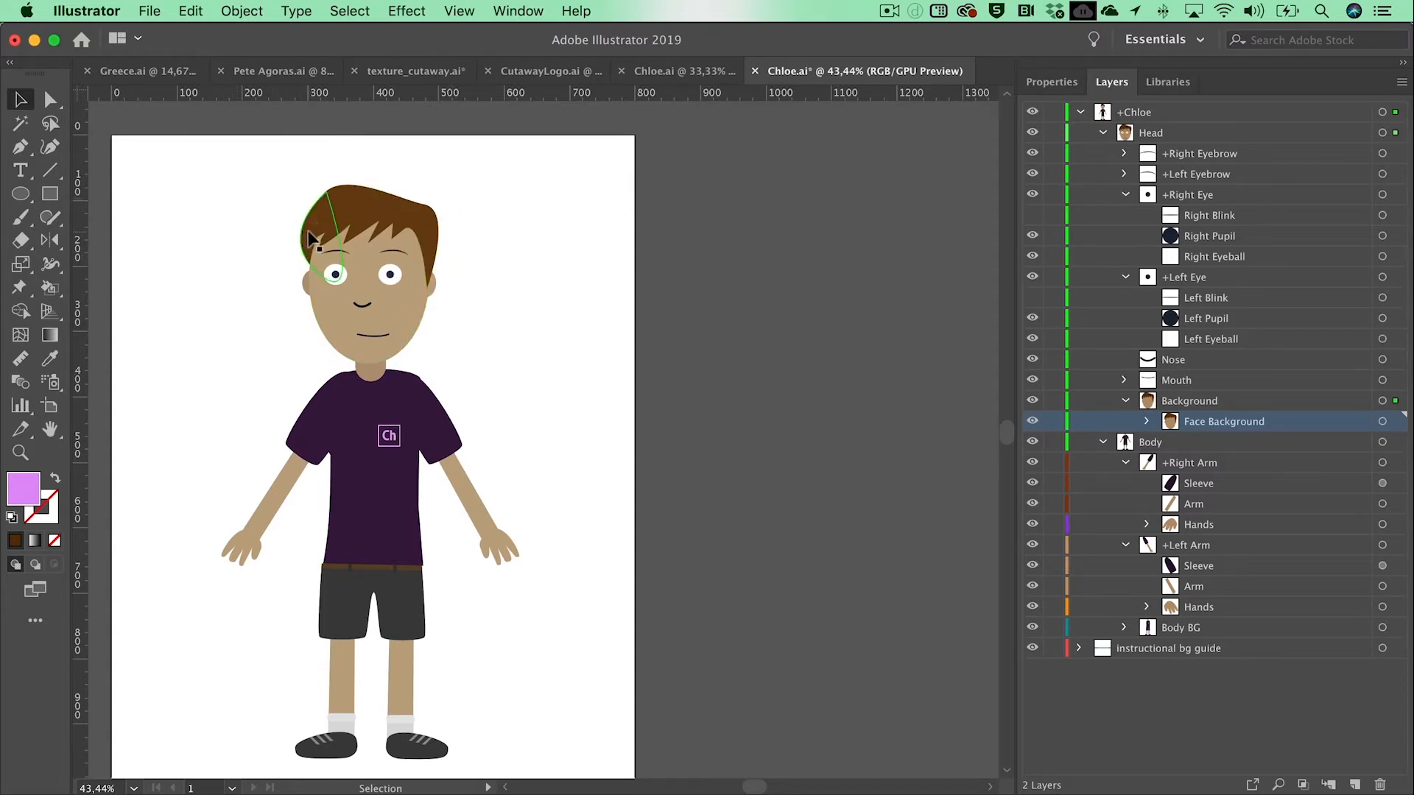
Step: Select both remaining hair shapes on the head and change their fill to a darker brown swatch
left_click(310, 237)
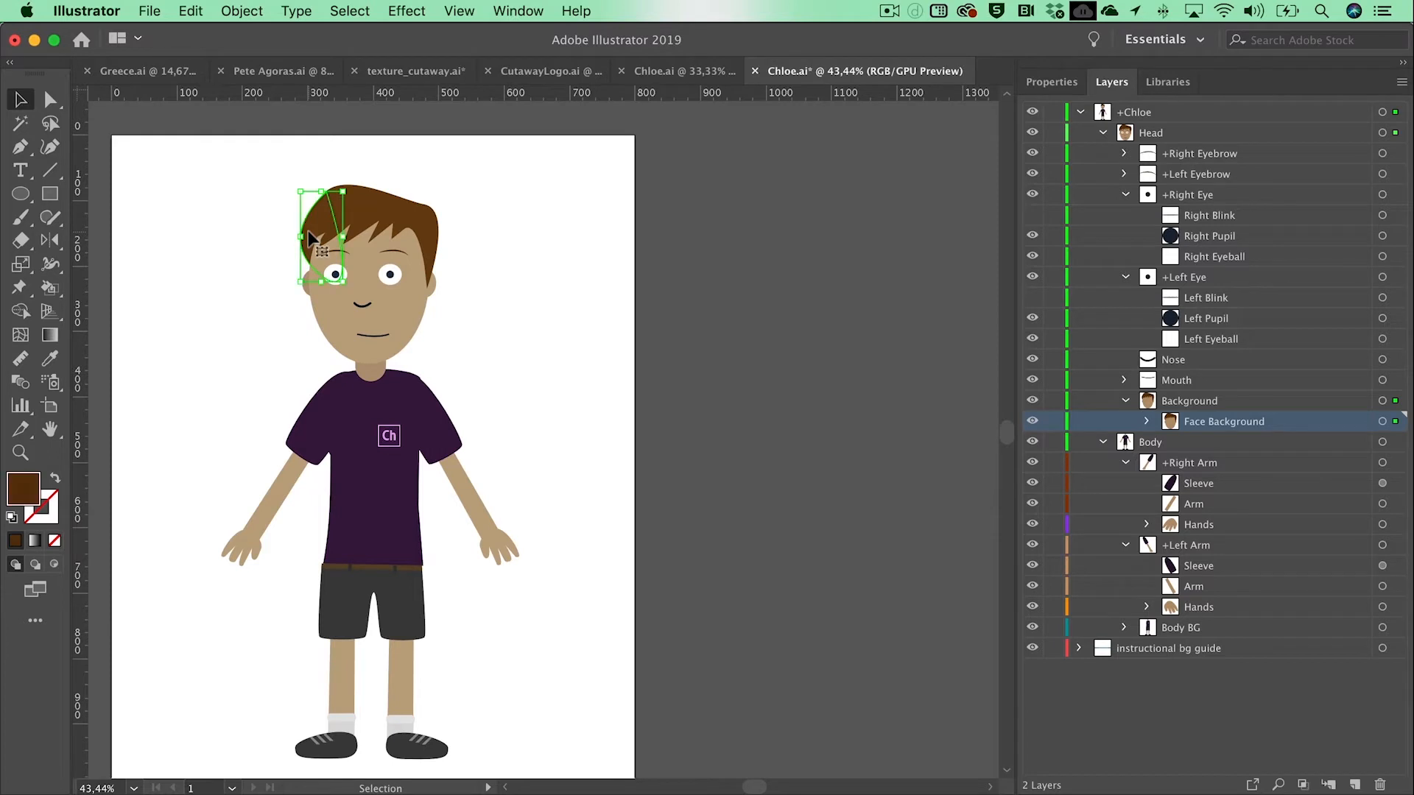
left_click(379, 206, "shift")
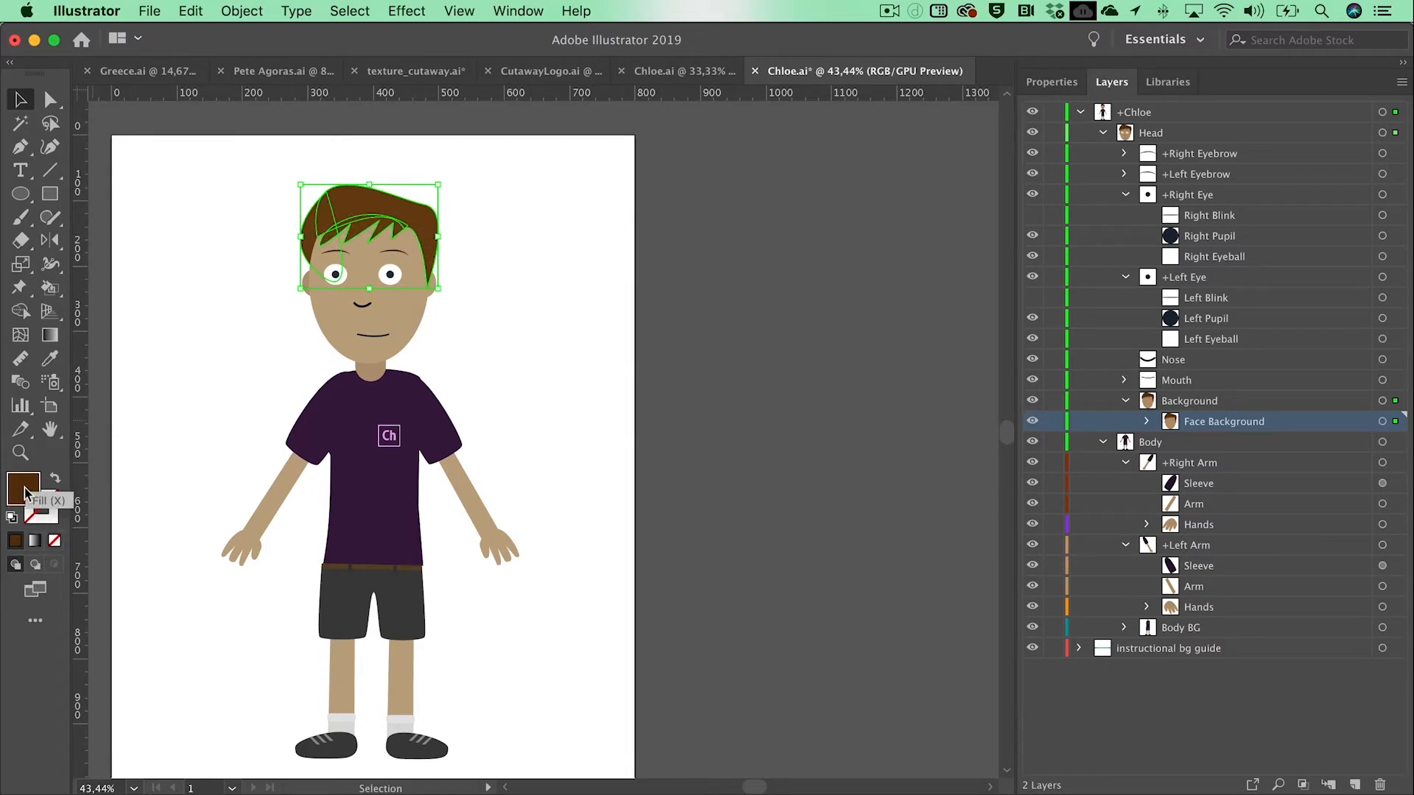
left_click(1050, 83)
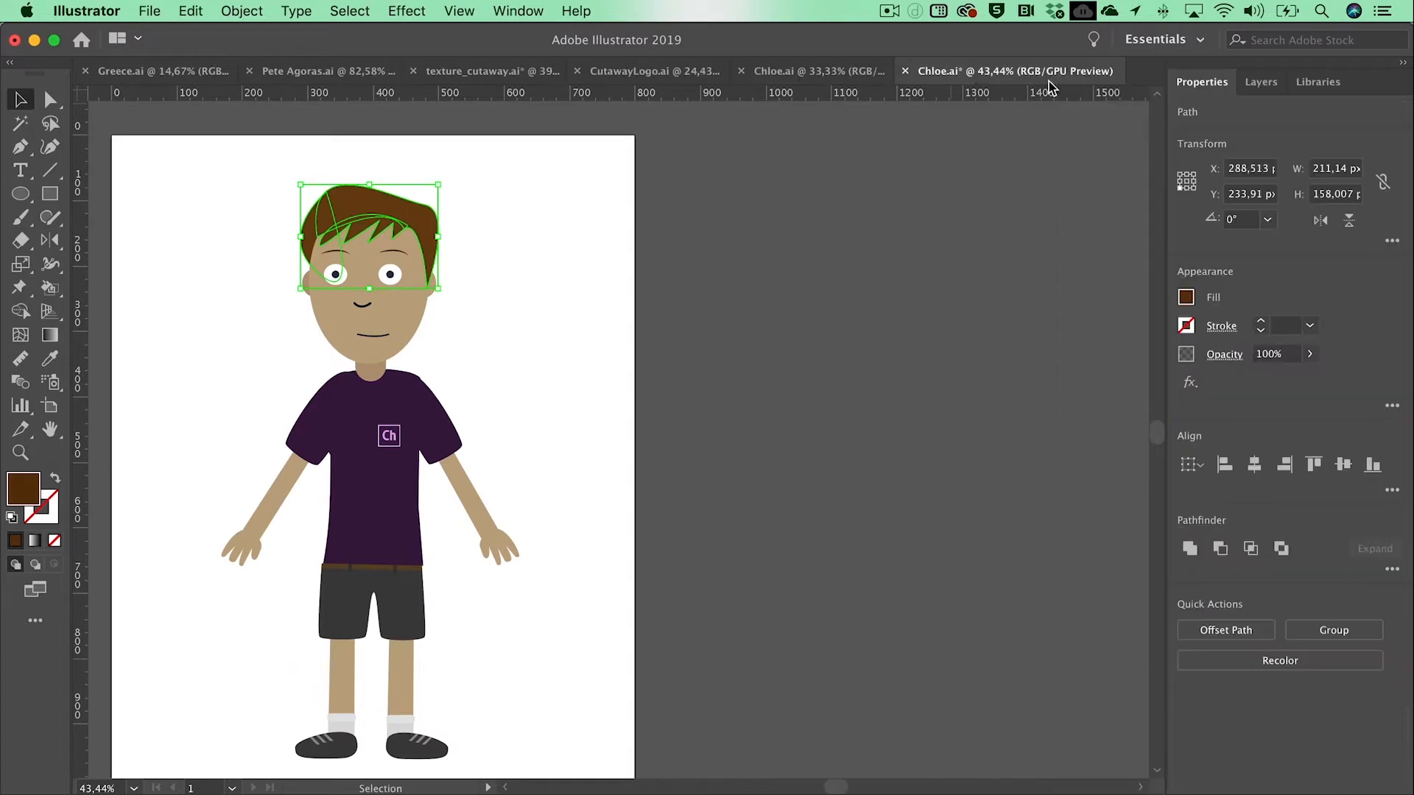
left_click(1186, 298)
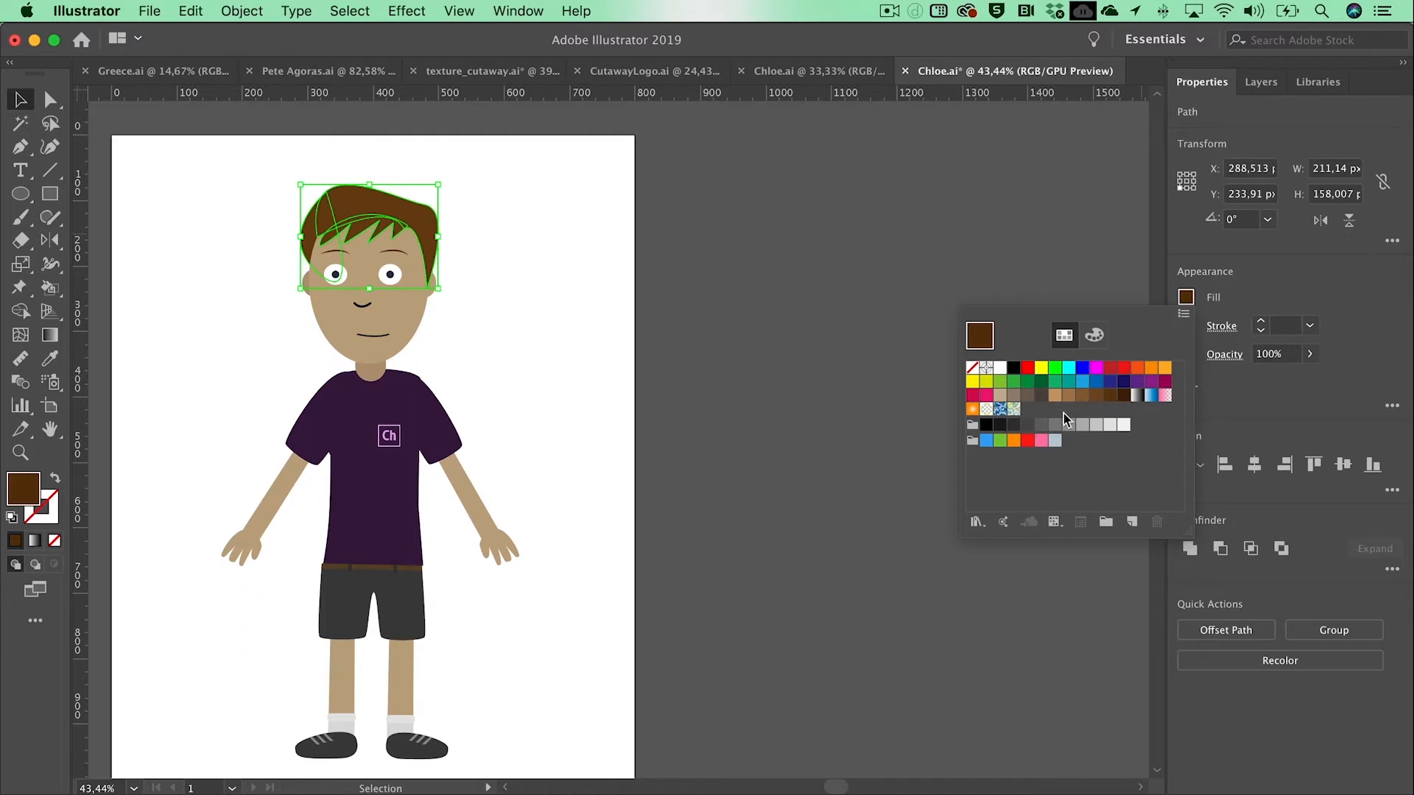
left_click(1123, 396)
left_click(882, 204)
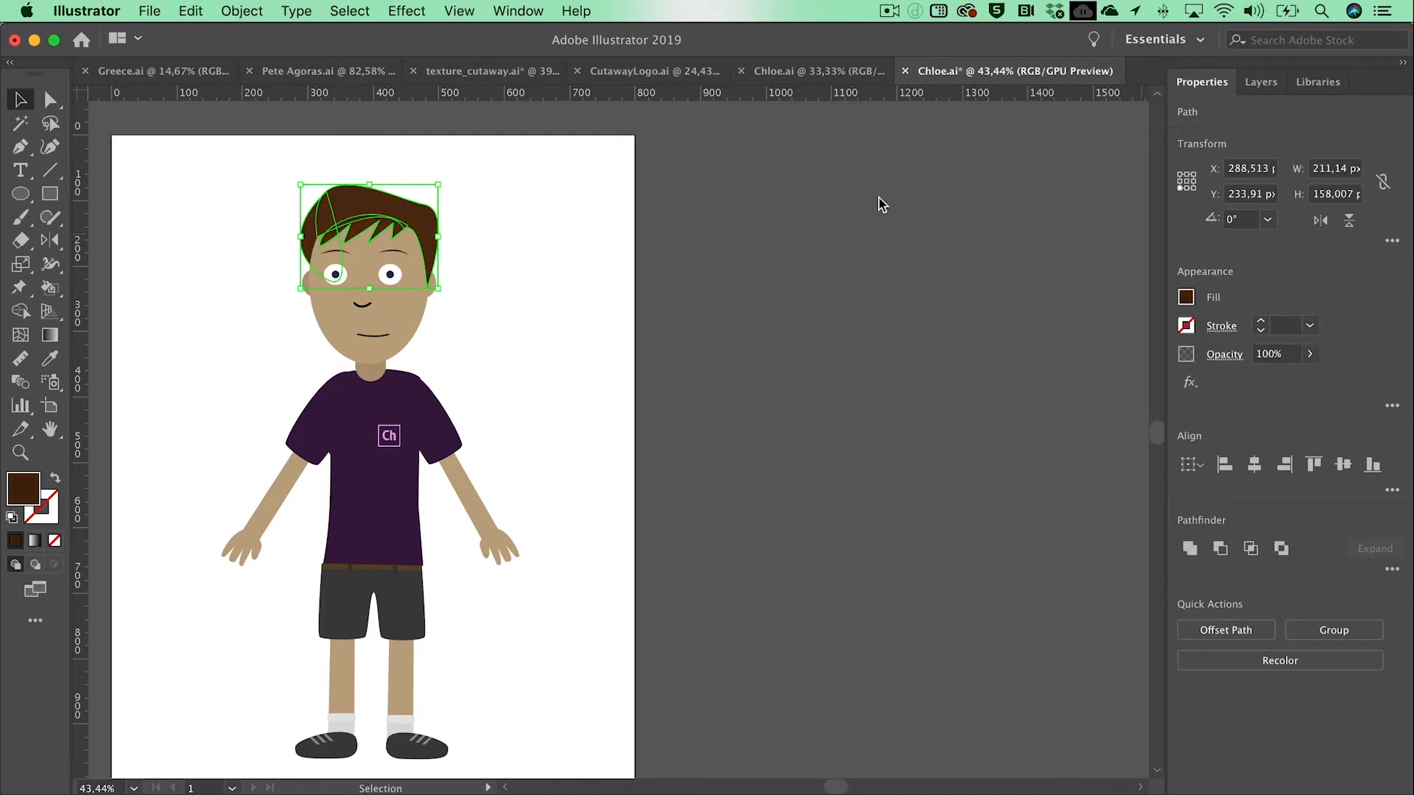
Step: Delete the Ch logo from the character's shirt
left_click(391, 440)
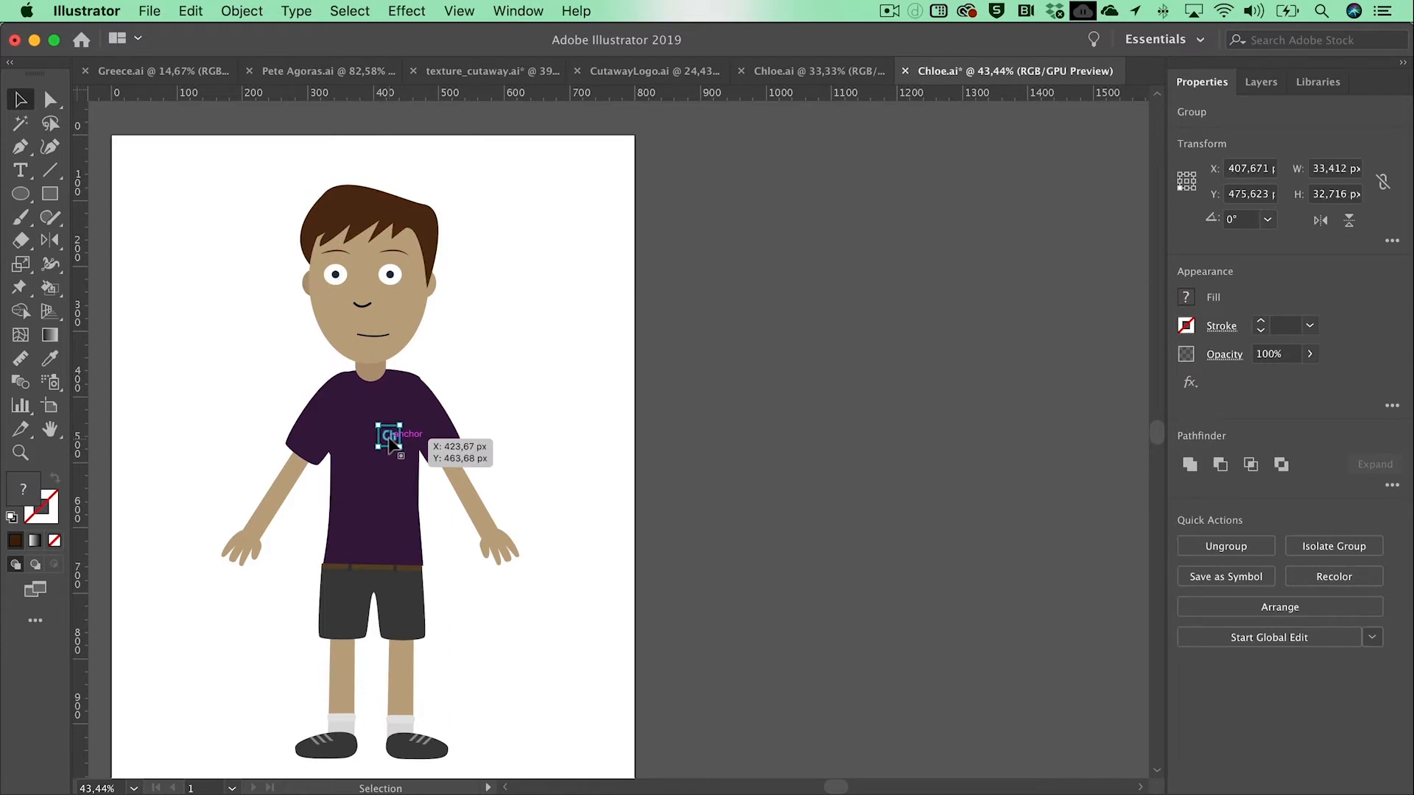
key("Delete")
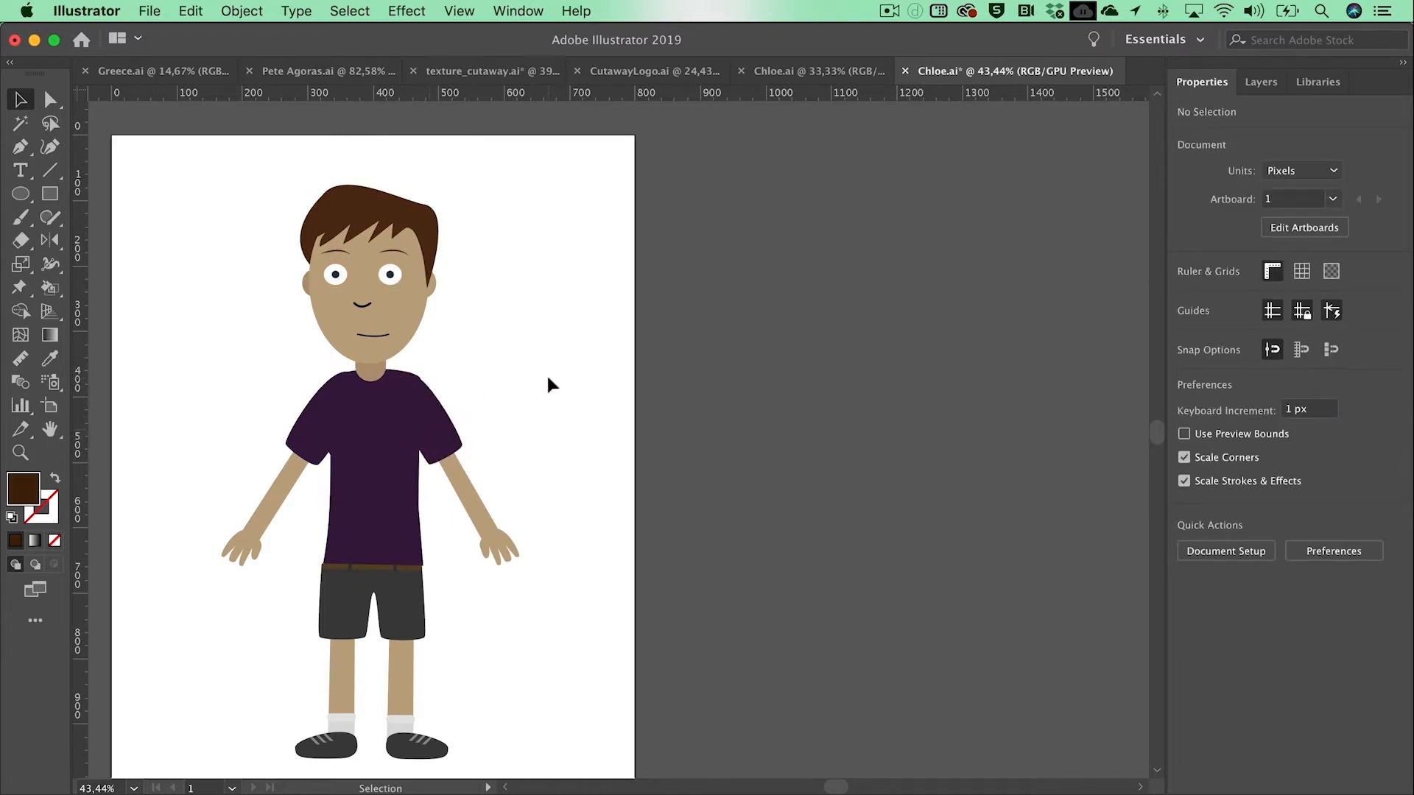
Step: Select the shorts path within the Body BG layer and stretch it down to the ankles to form long trousers
left_click(1258, 86)
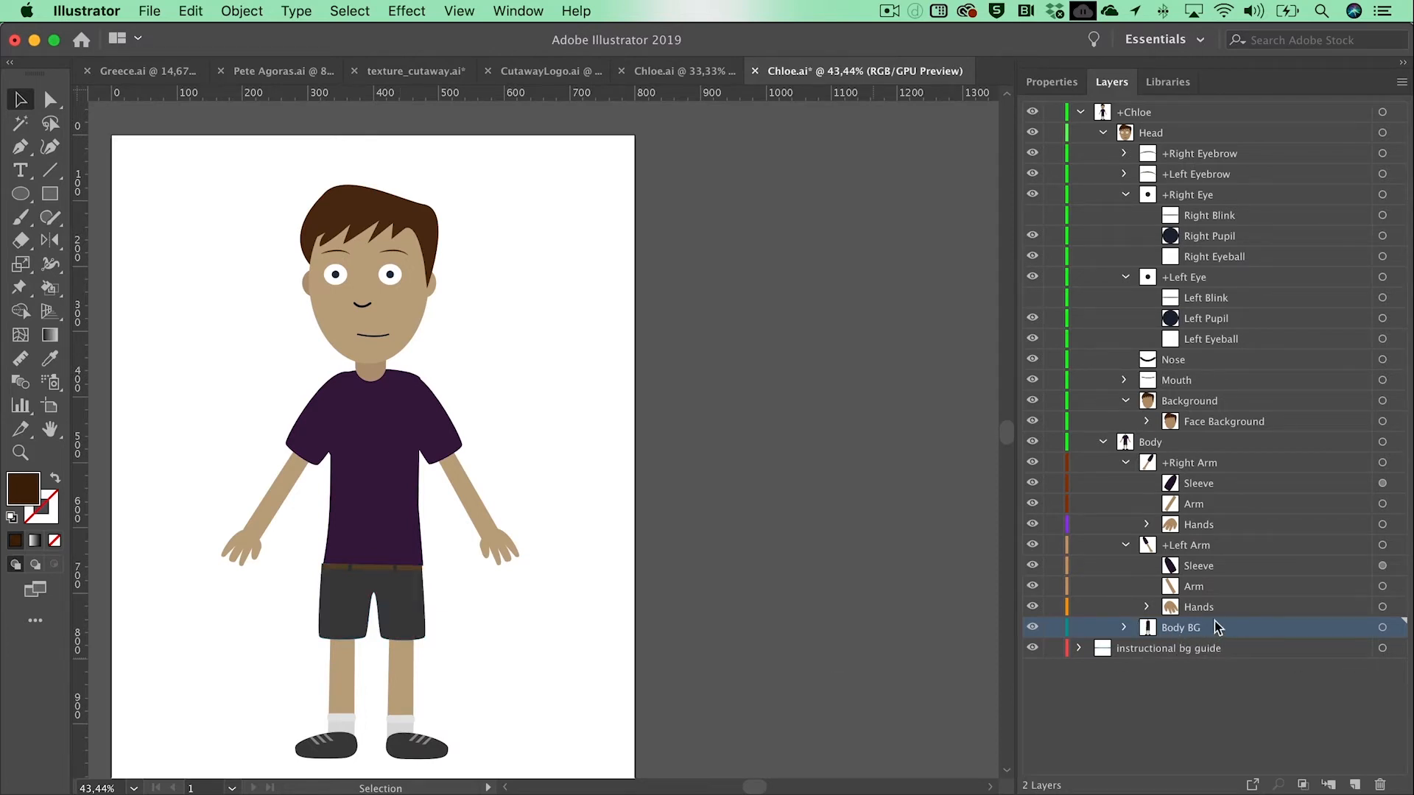
left_click(1125, 628)
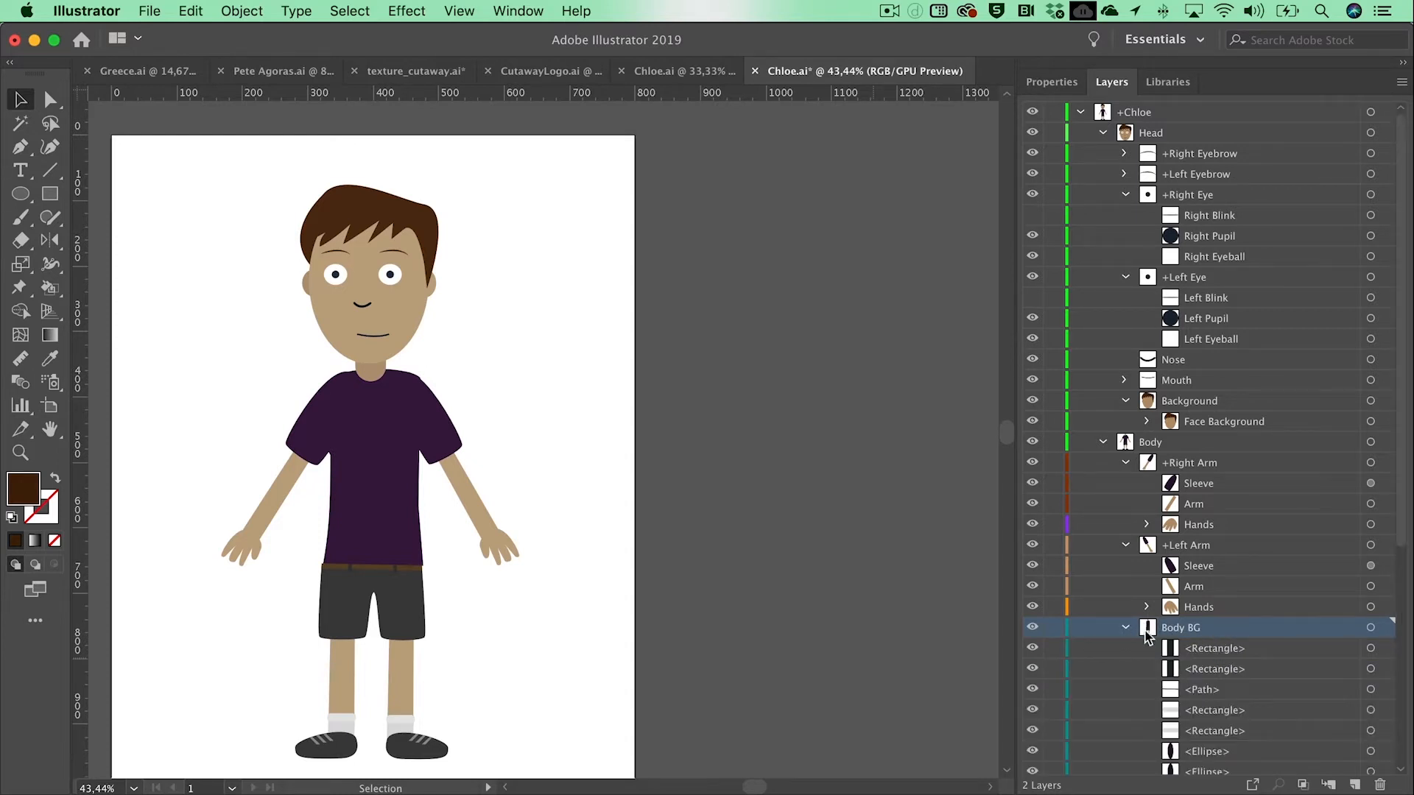
left_click_drag(1403, 516, 1402, 766)
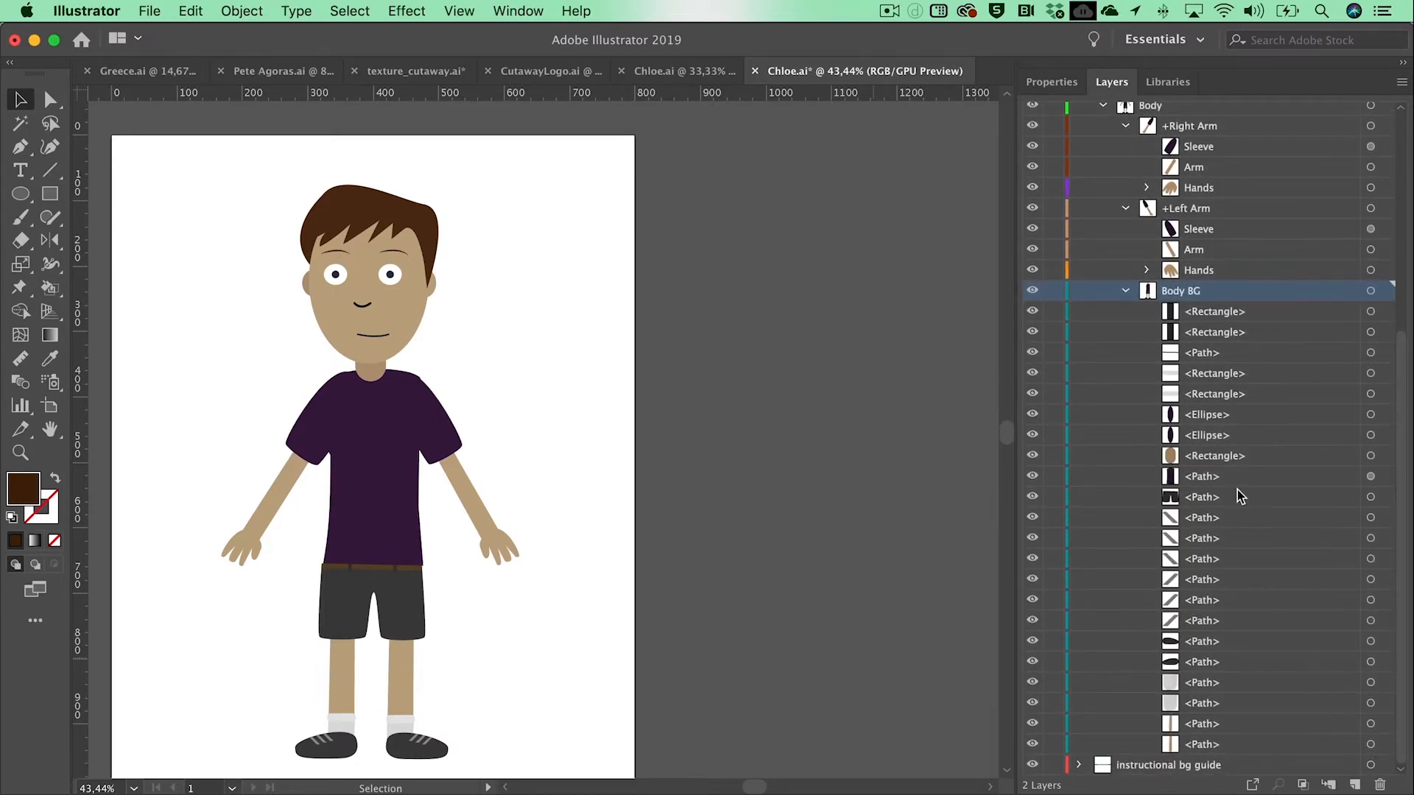
left_click(1171, 498)
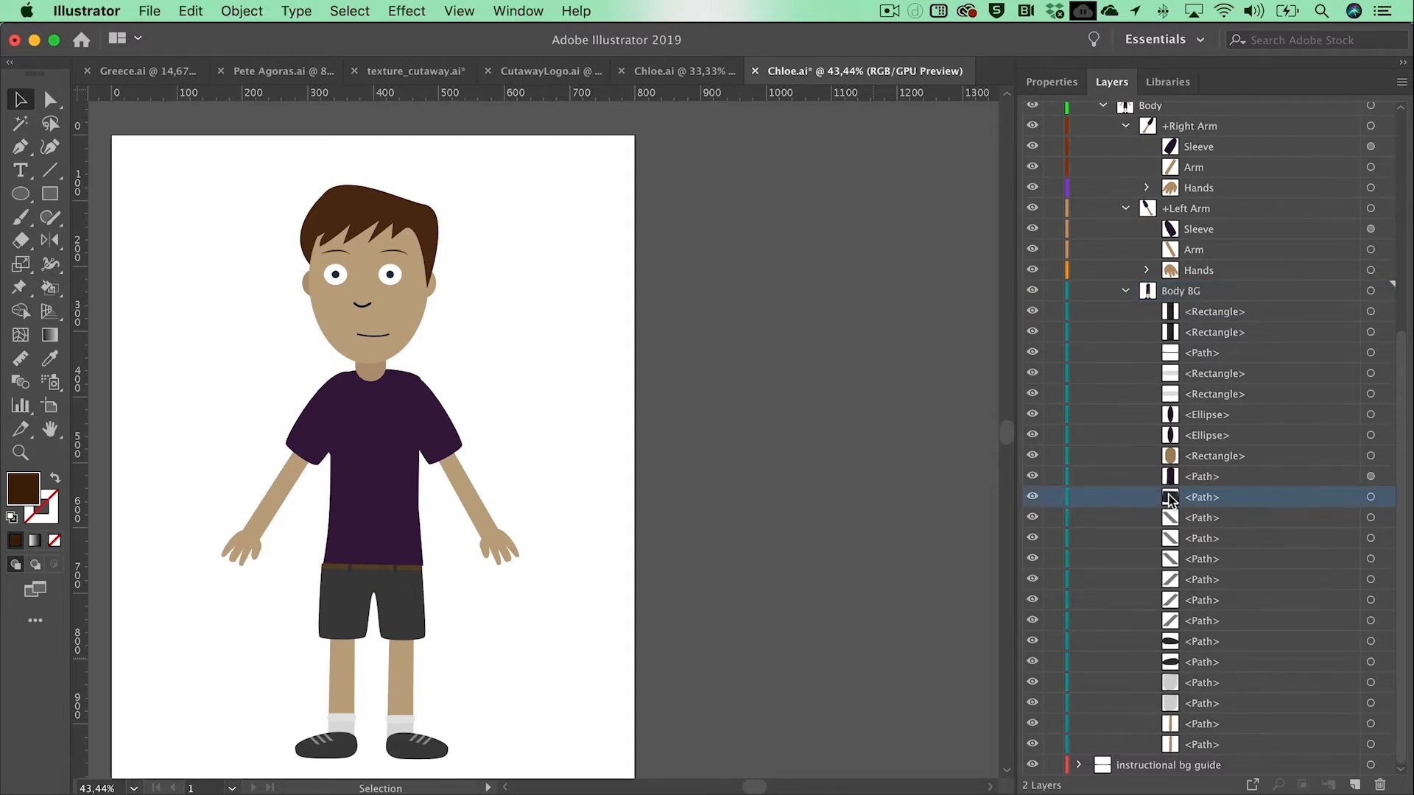
left_click(1370, 497)
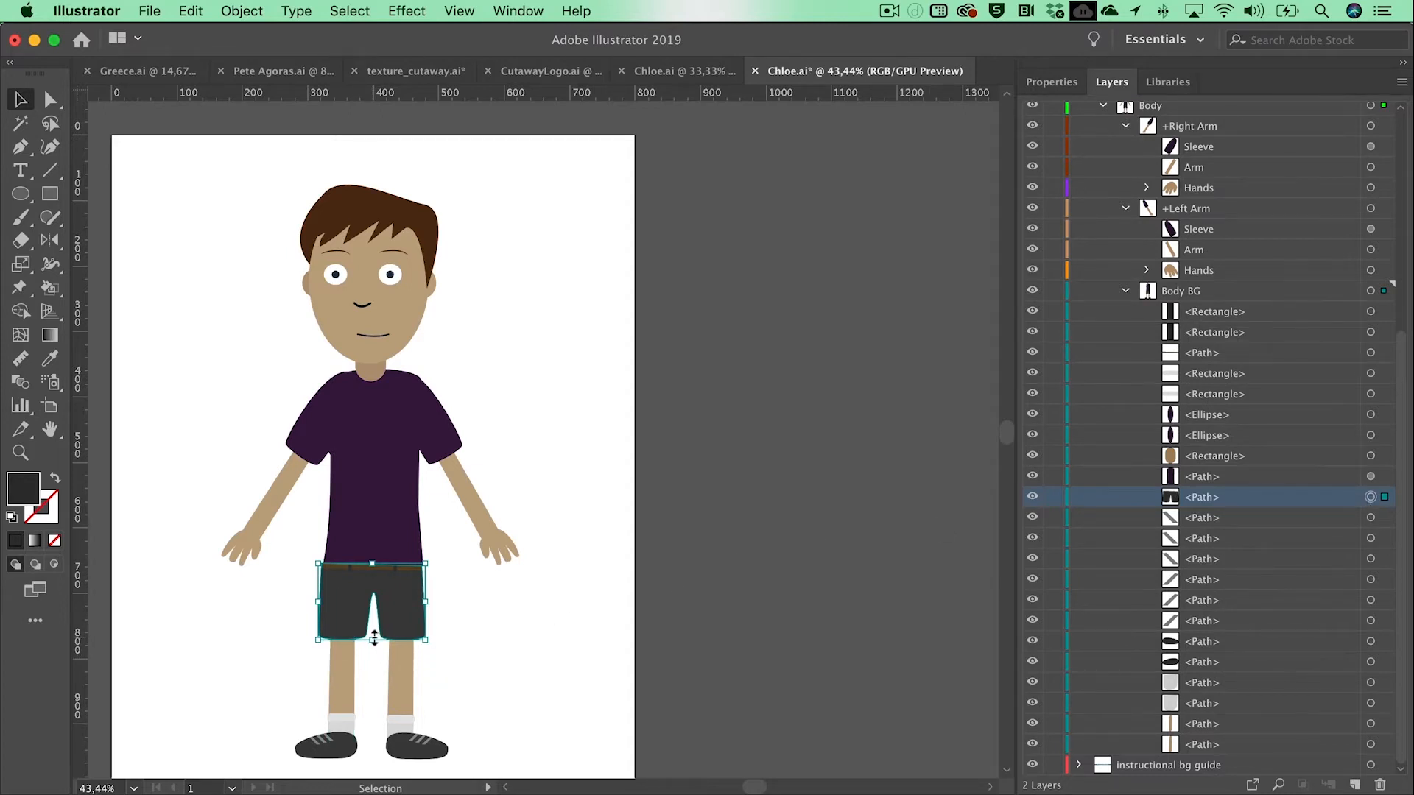
left_click_drag(374, 639, 375, 719)
key("super+shift+a")
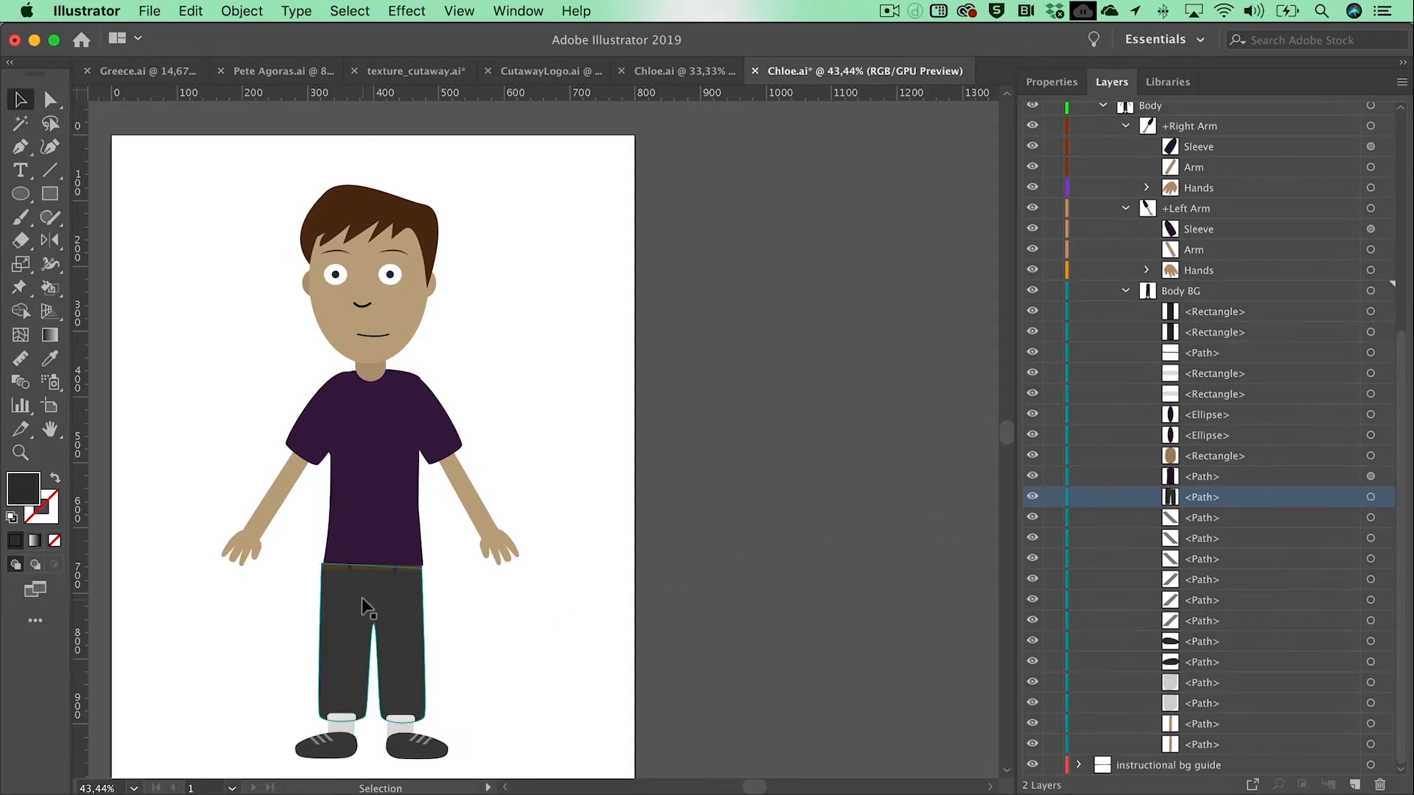
Step: Move the trousers path above the sock rectangles in Body BG and raise its crotch anchor point slightly
left_click(362, 600)
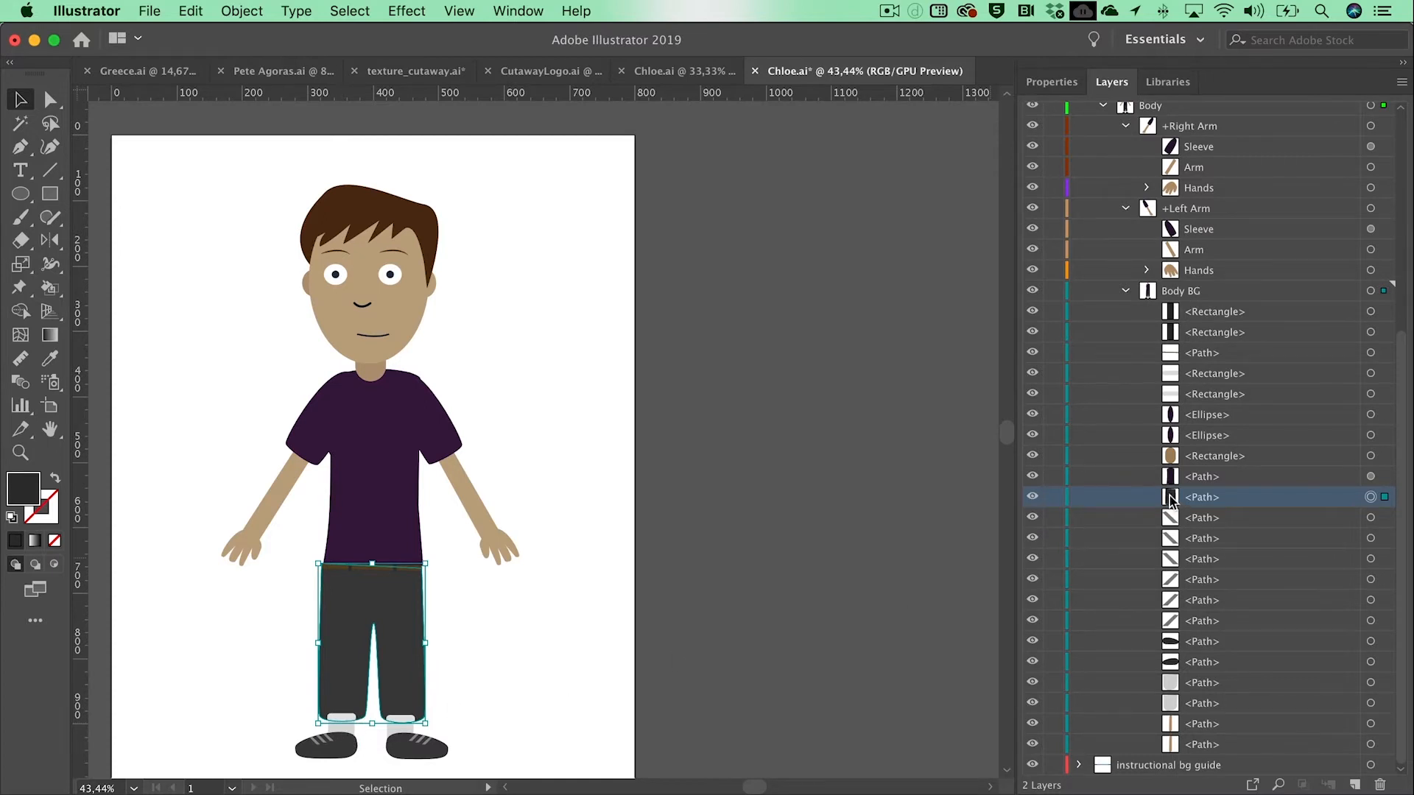
left_click_drag(1171, 500, 1171, 368)
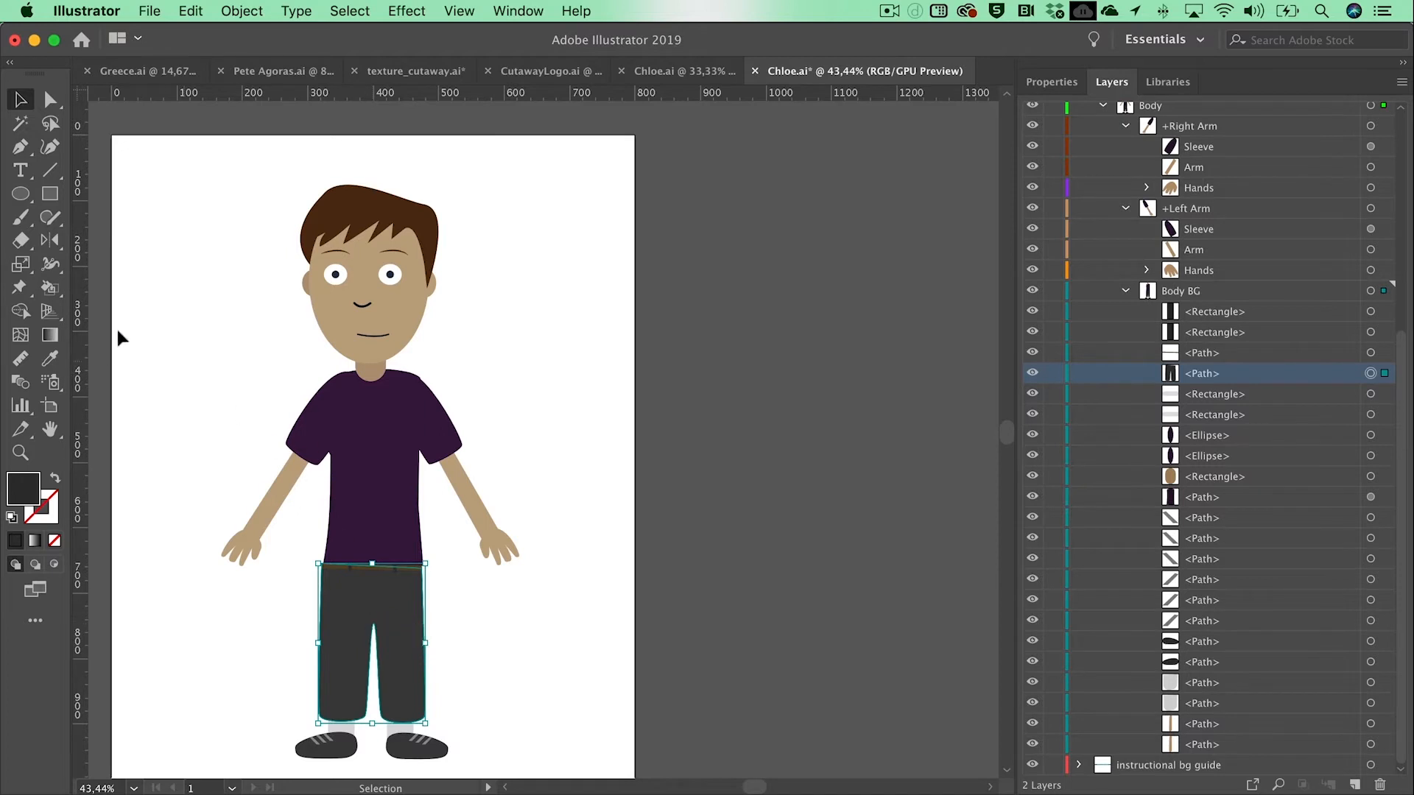
left_click(52, 109)
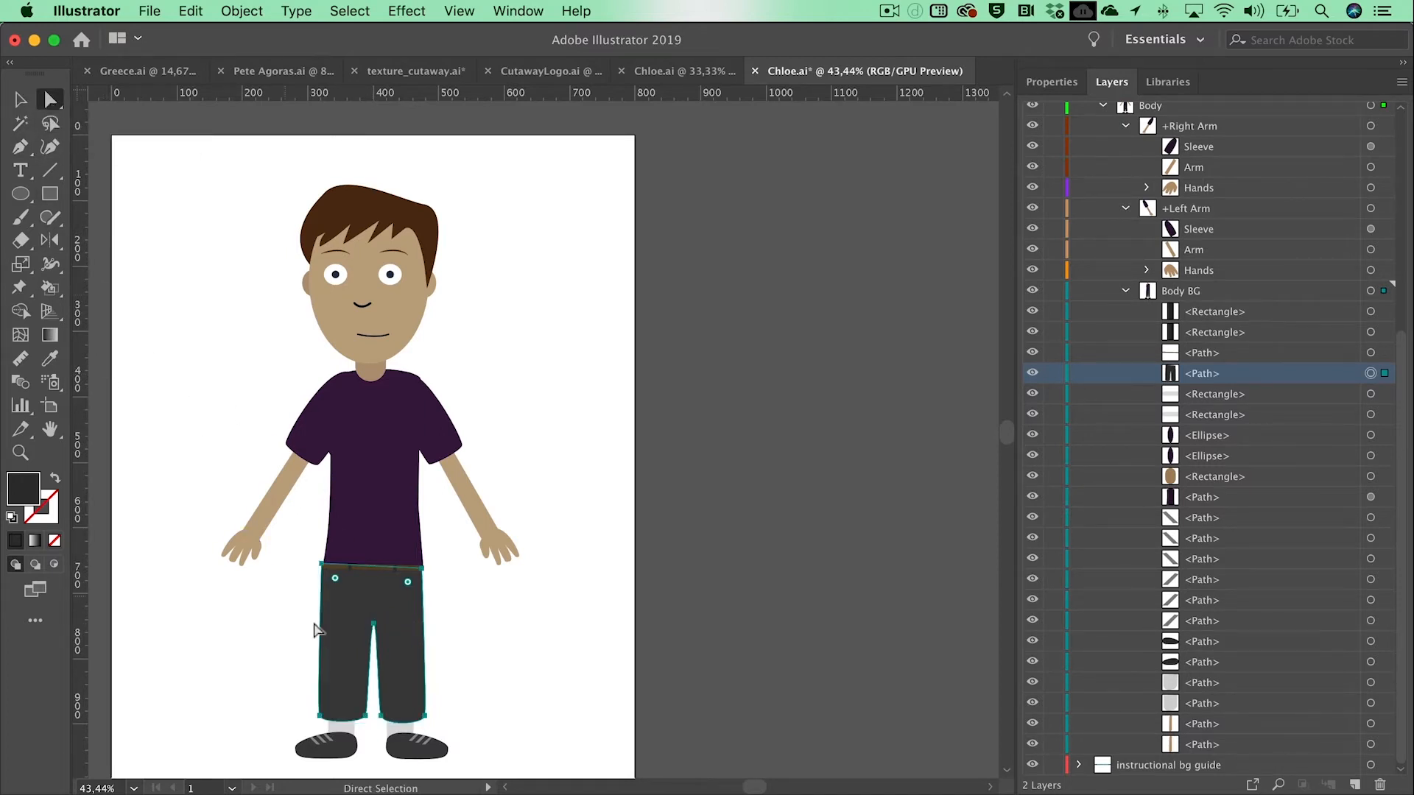
left_click(375, 624)
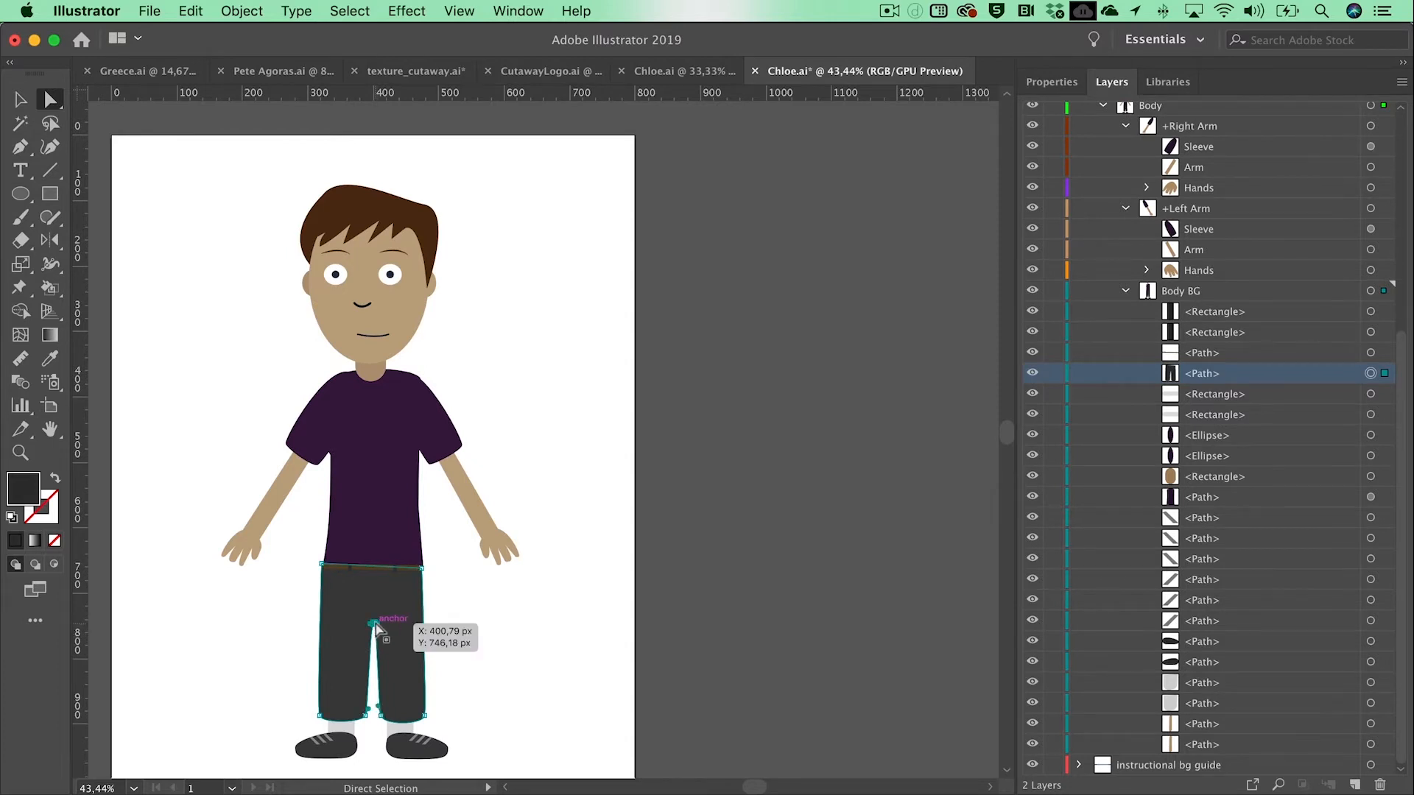
left_click_drag(374, 626, 375, 610)
left_click(474, 615)
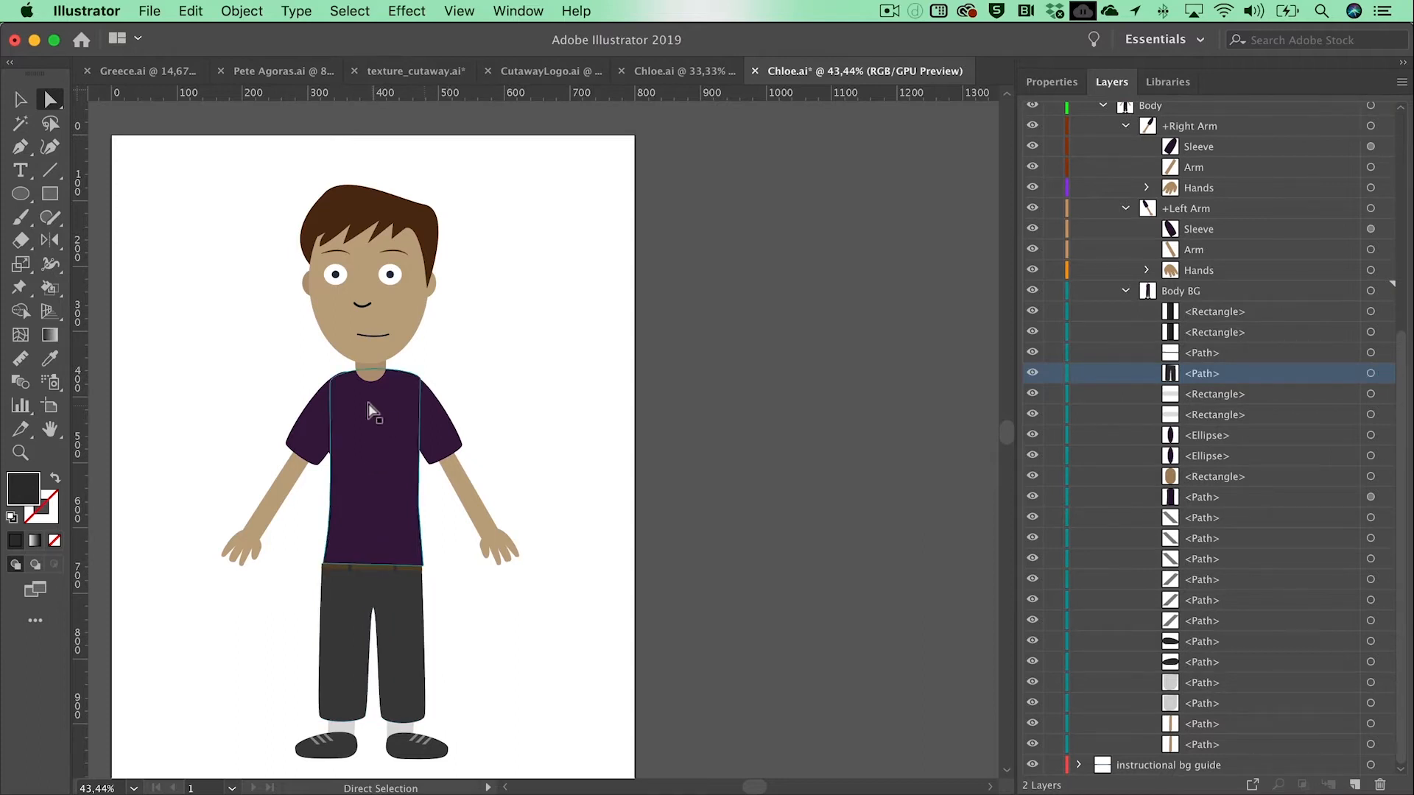
Step: Draw the left half of a pointed dark grey shirt collar at the character's neckline with the Pen tool
left_click(20, 452)
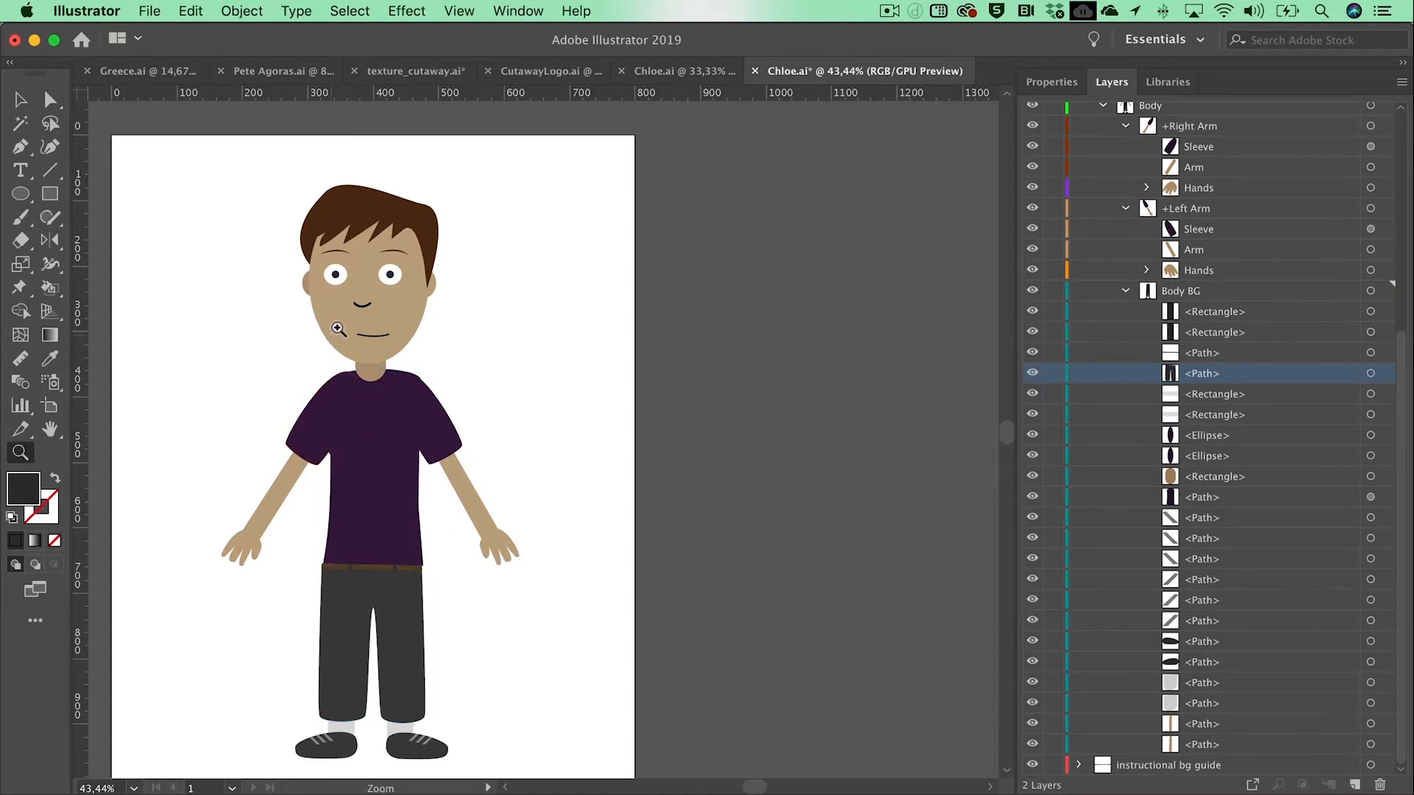
left_click(375, 303)
left_click(556, 444)
left_click(528, 502)
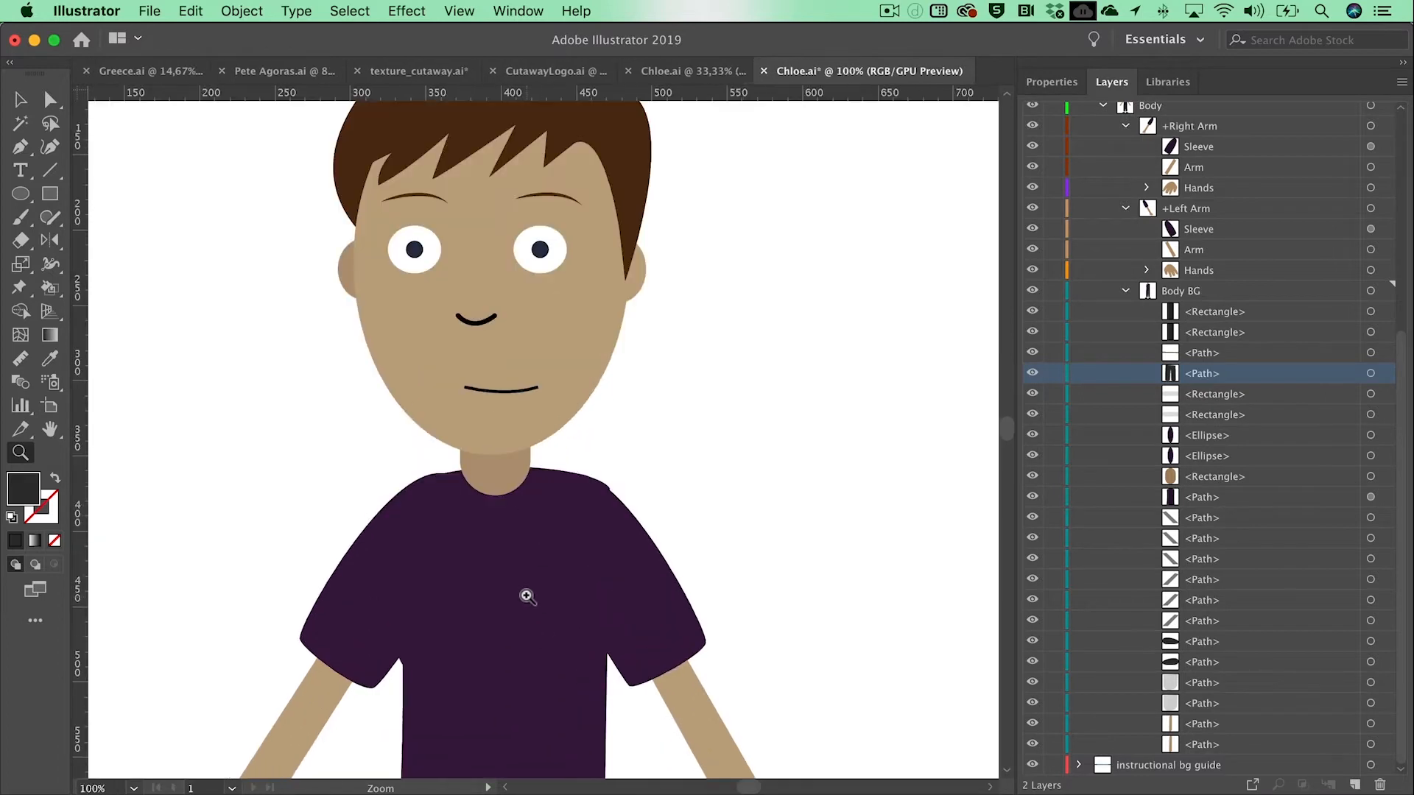
scroll(526, 597, "down", 3)
scroll(526, 597, "down", 2)
key("v")
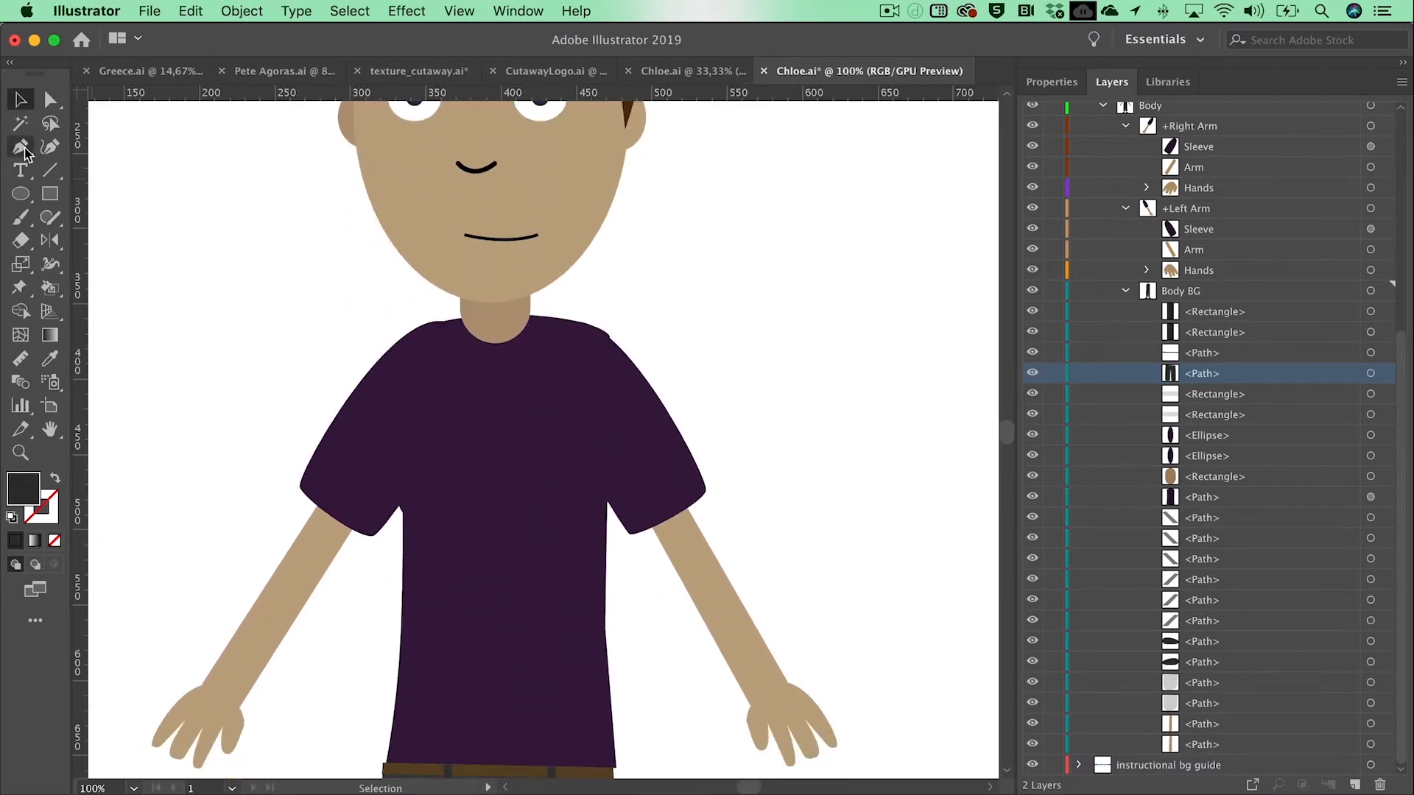
left_click(23, 147)
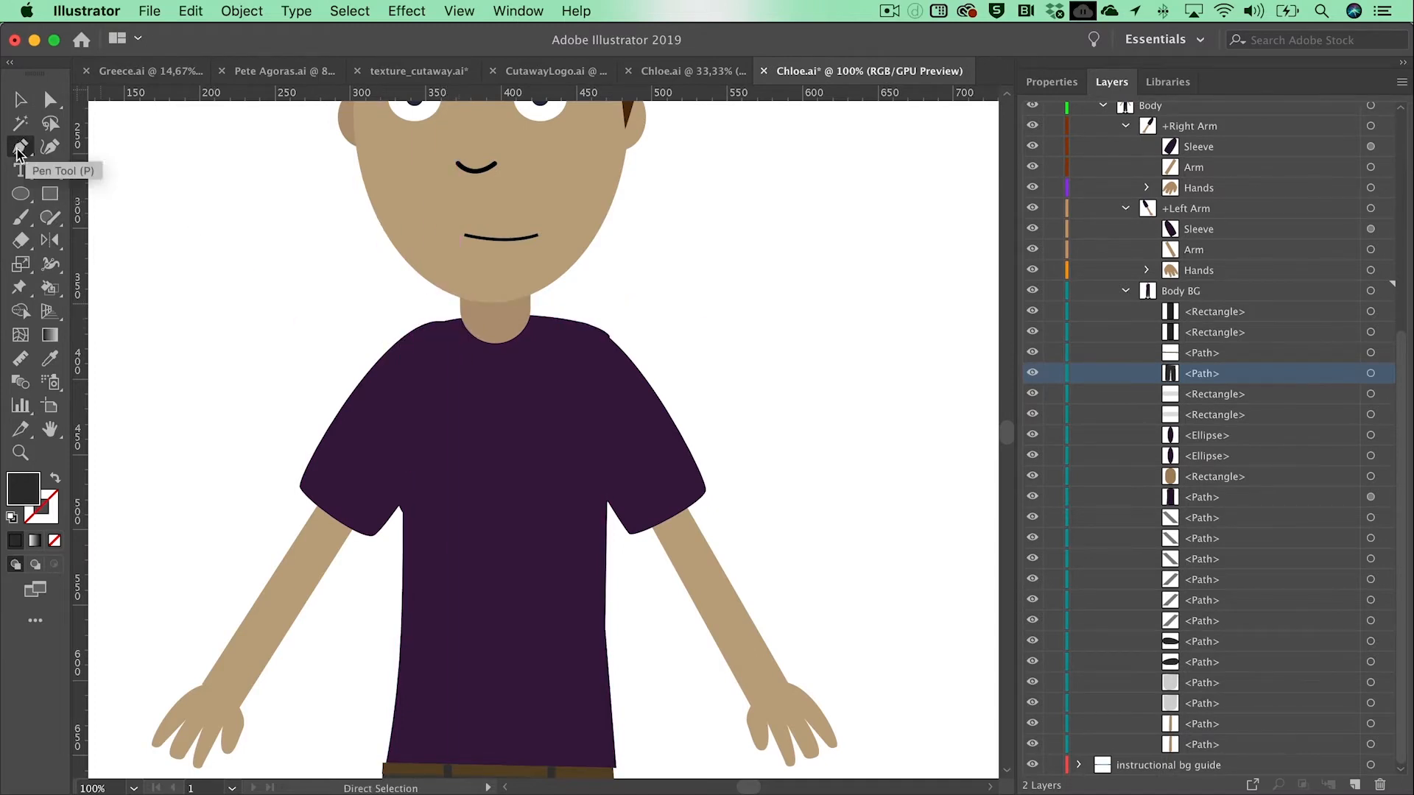
left_click(488, 343)
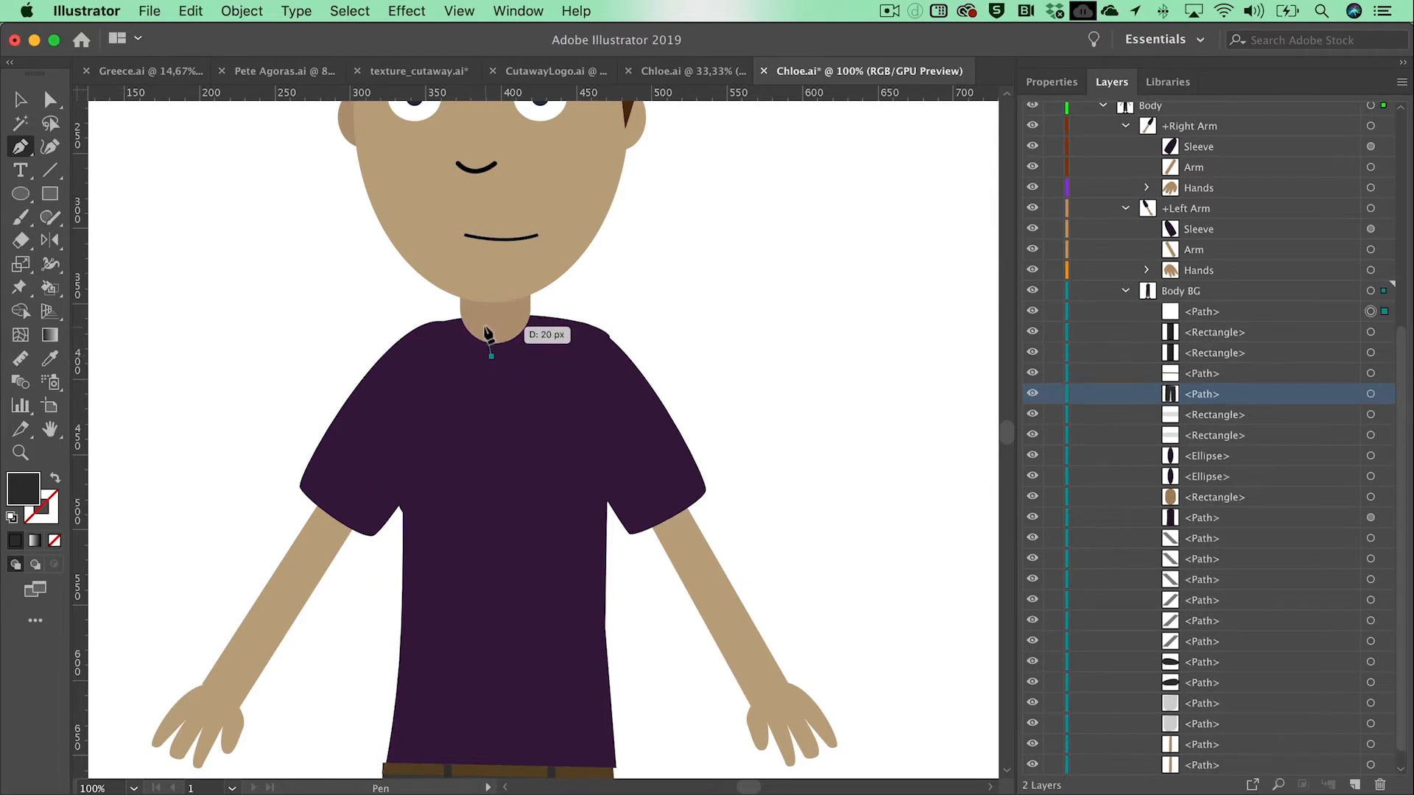
left_click(483, 329)
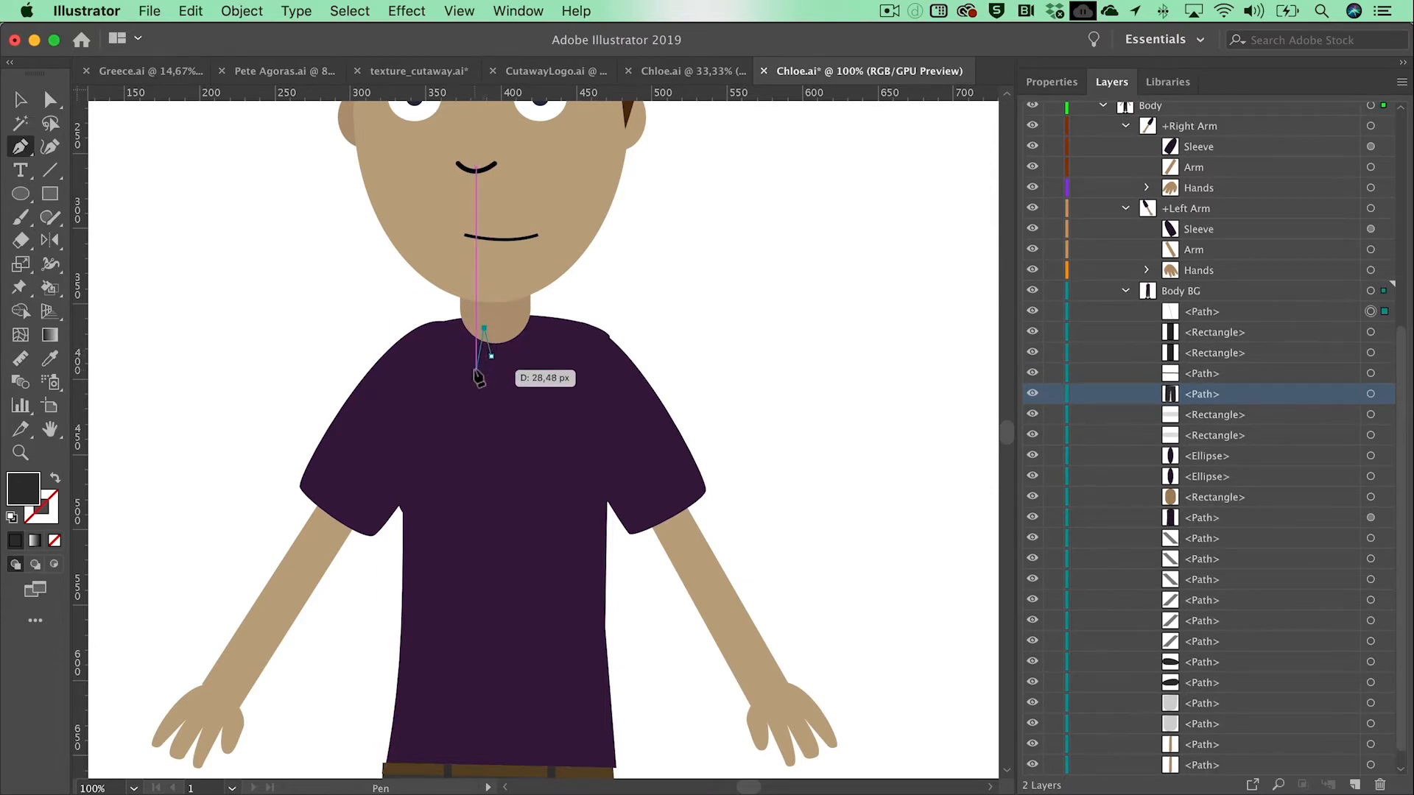
left_click(475, 370)
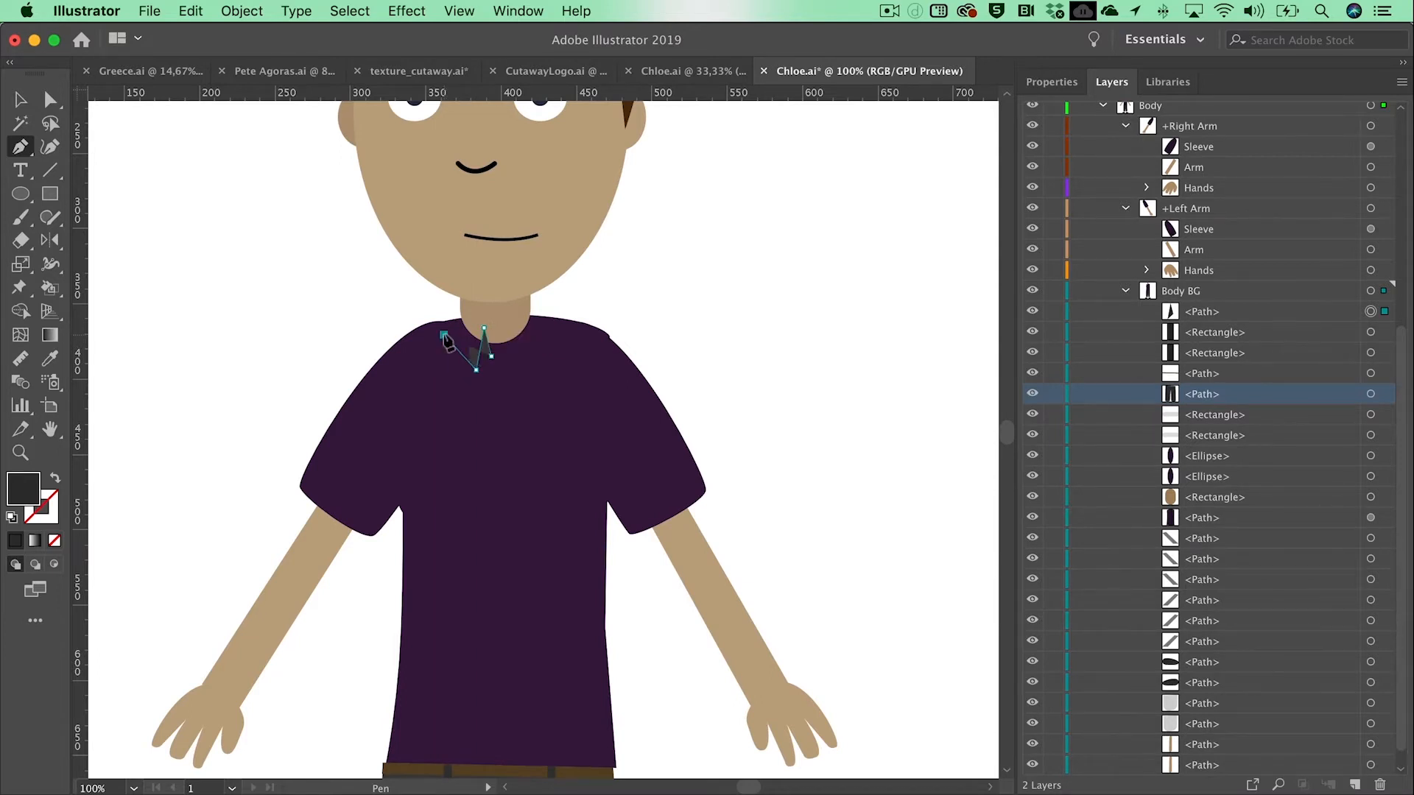
left_click(442, 335)
left_click(452, 306)
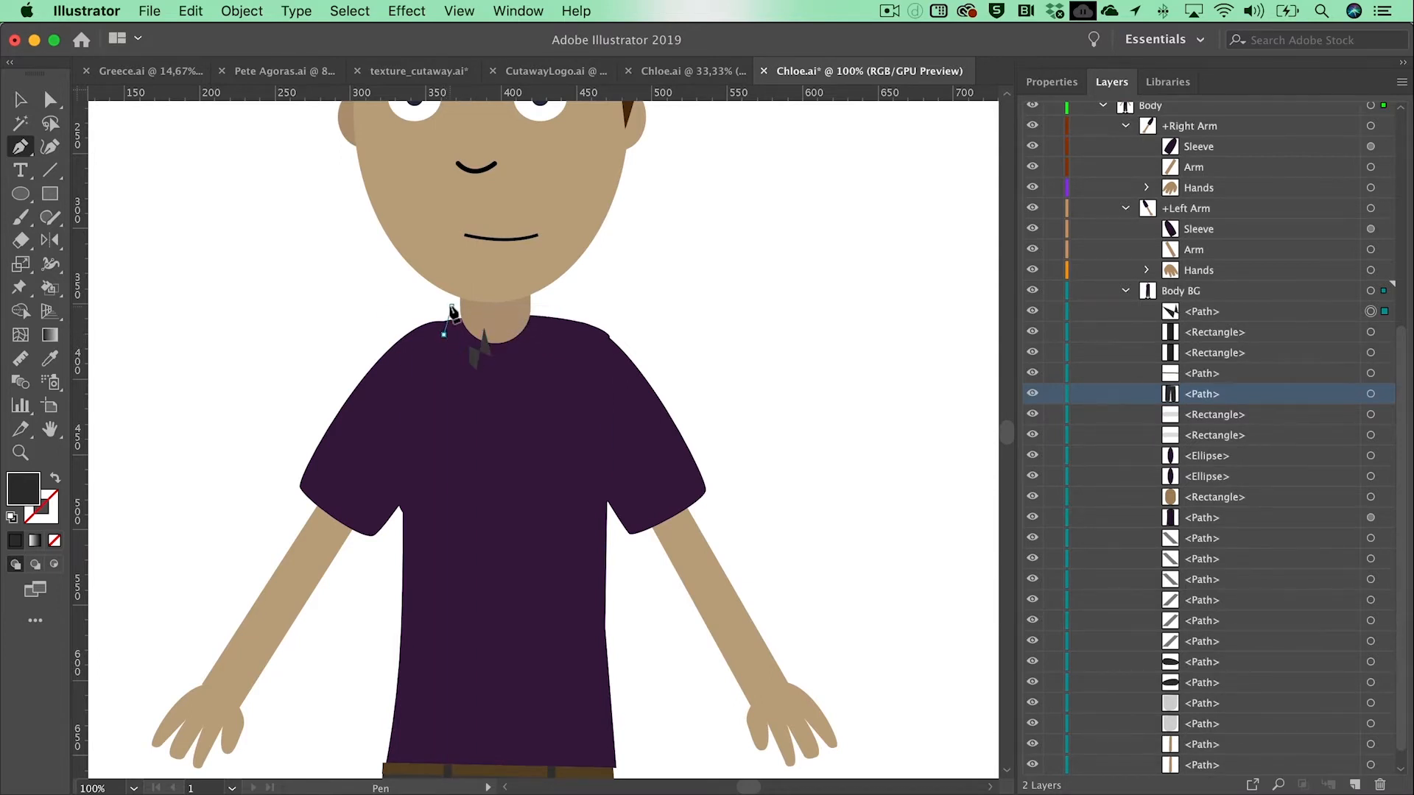
left_click(494, 321)
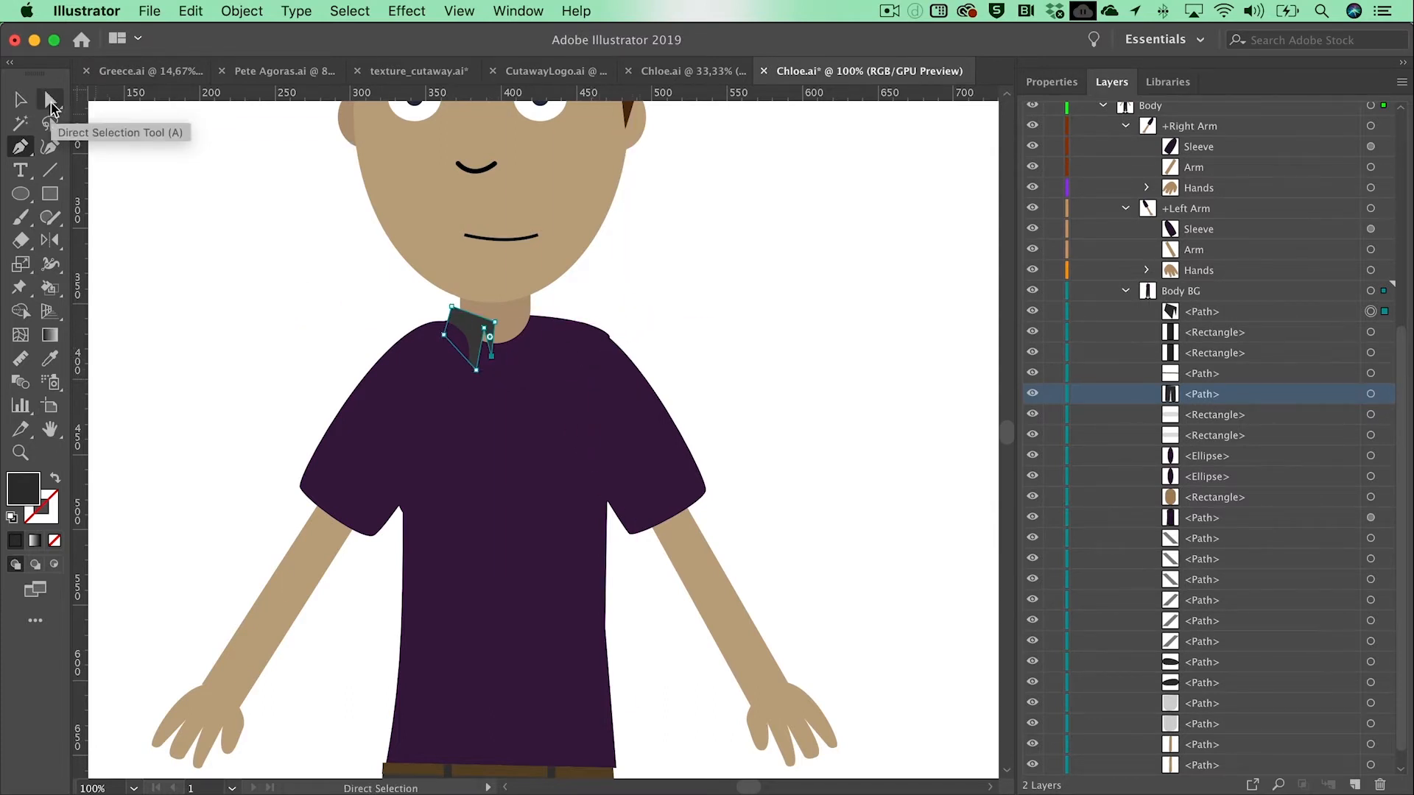
Step: Reshape the collar half by moving the anchor points along its inner edge
left_click(51, 103)
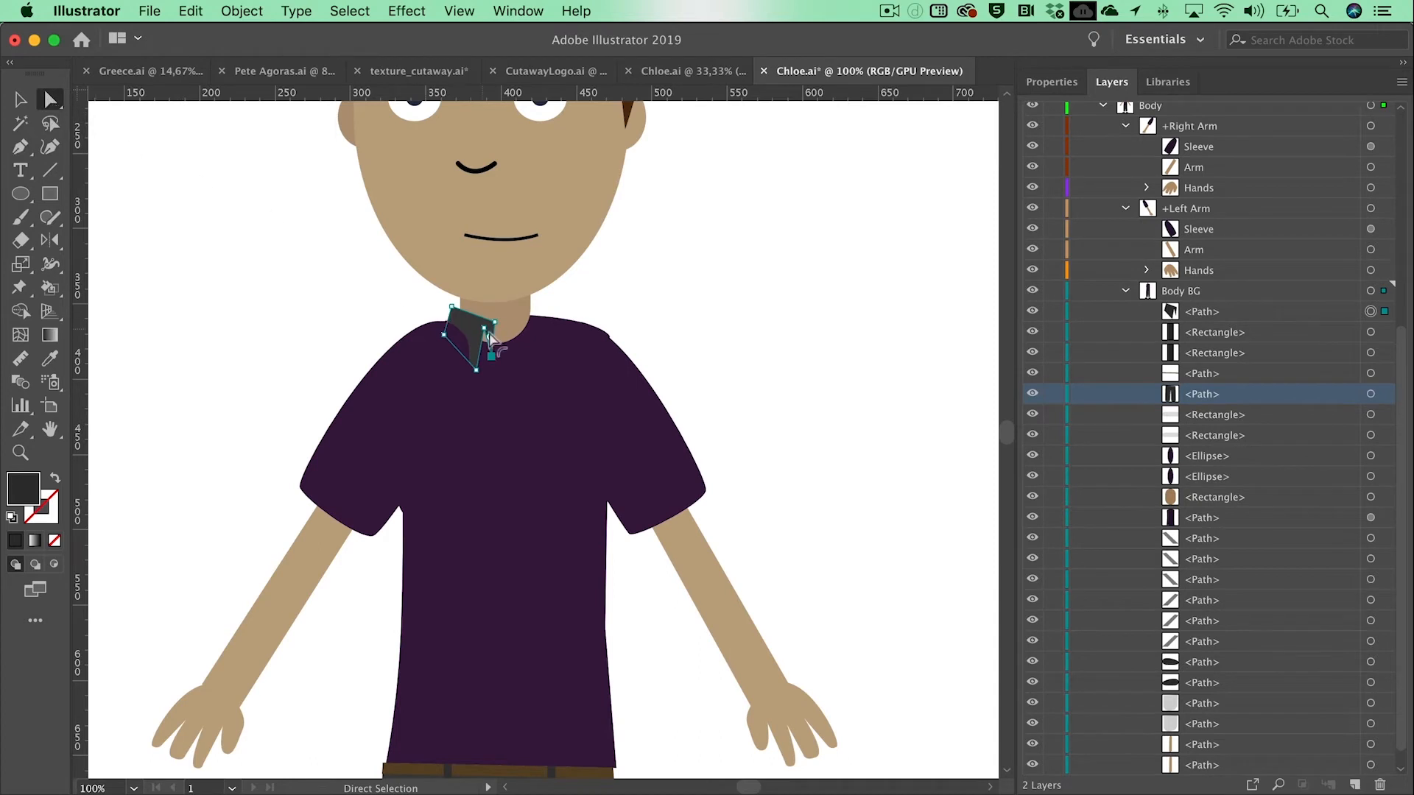
left_click(484, 328)
mouse_move(485, 329)
left_mouse_down()
mouse_move(482, 343)
mouse_move(485, 319)
left_mouse_up()
left_click(342, 287)
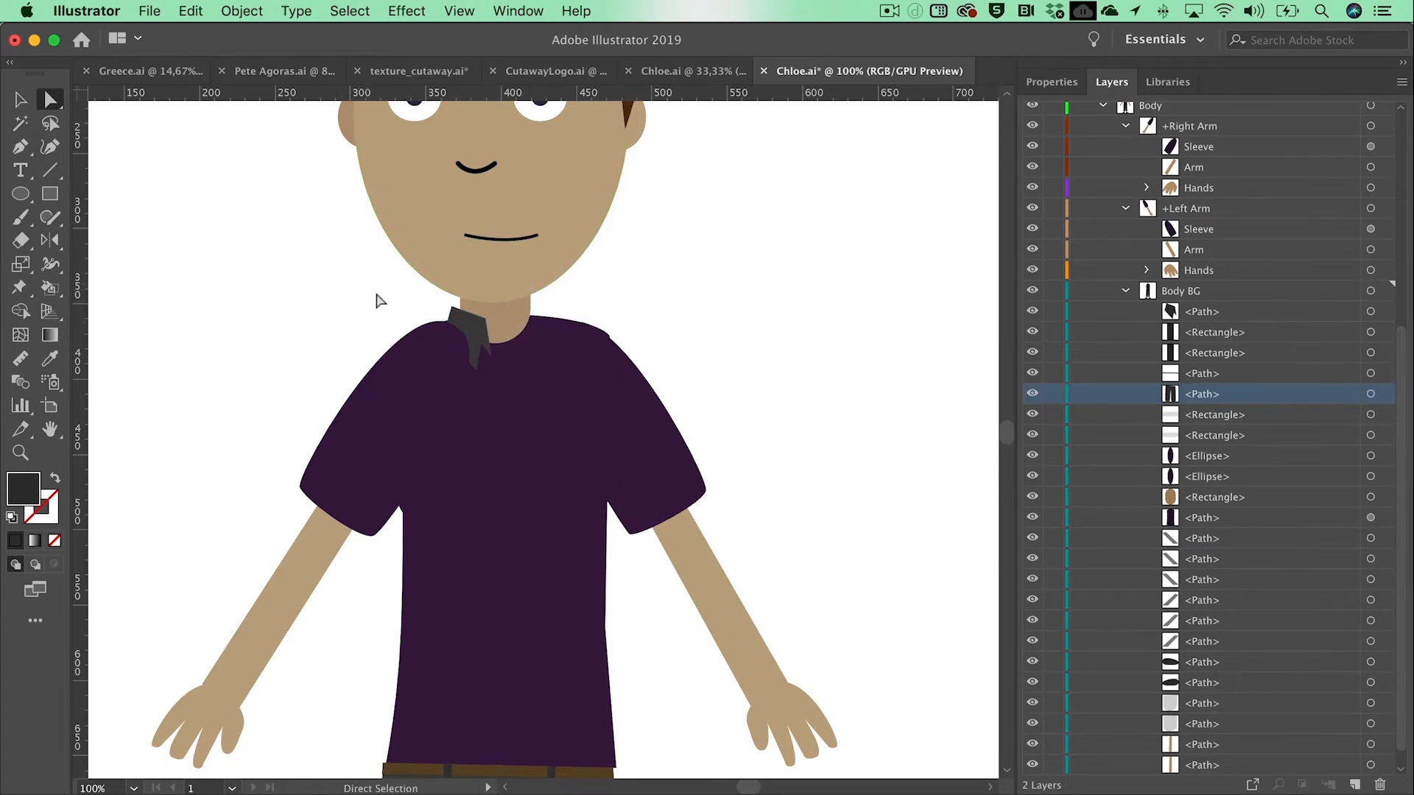
Step: Create a reflected copy of the collar half across the vertical axis and place it on the opposite side of the neck
left_click(18, 104)
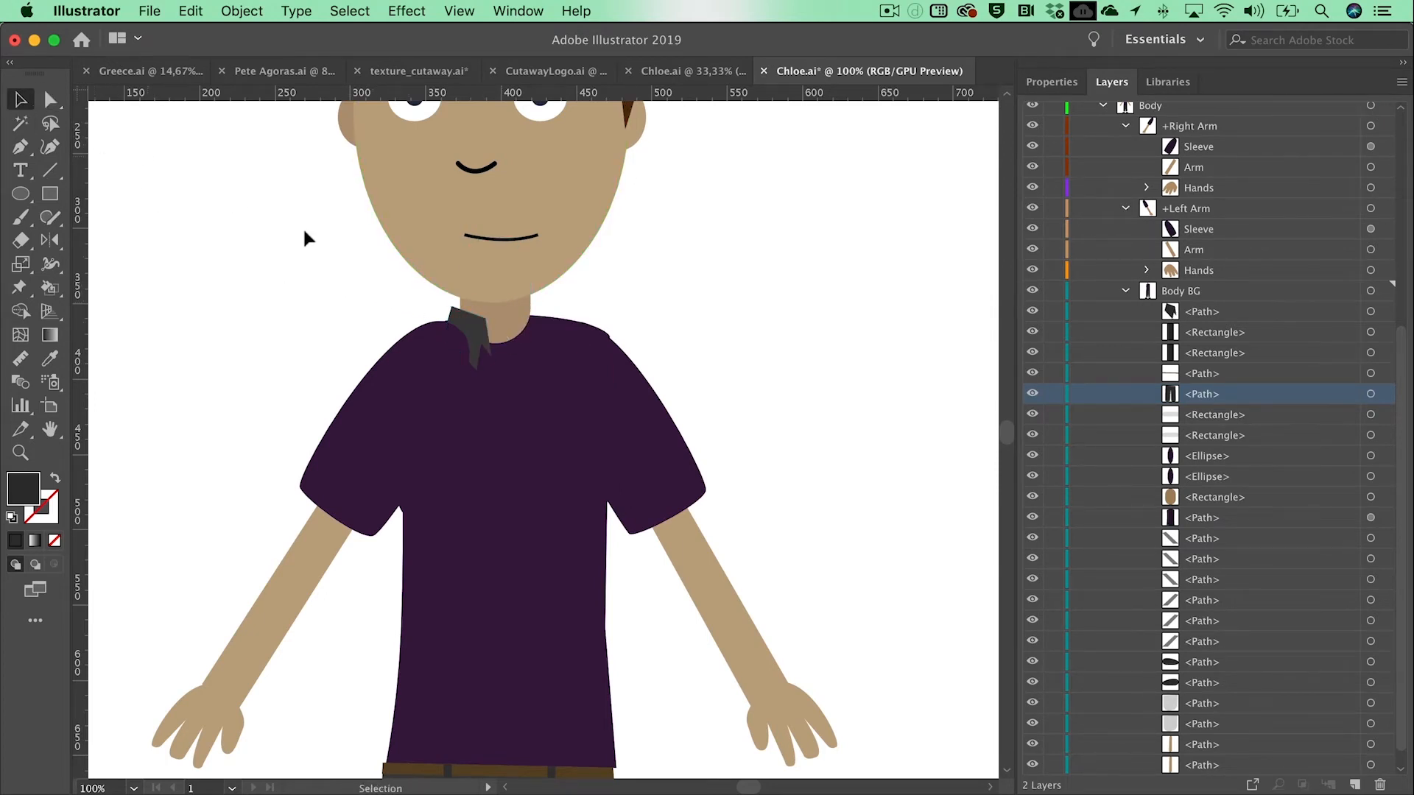
left_click(476, 326)
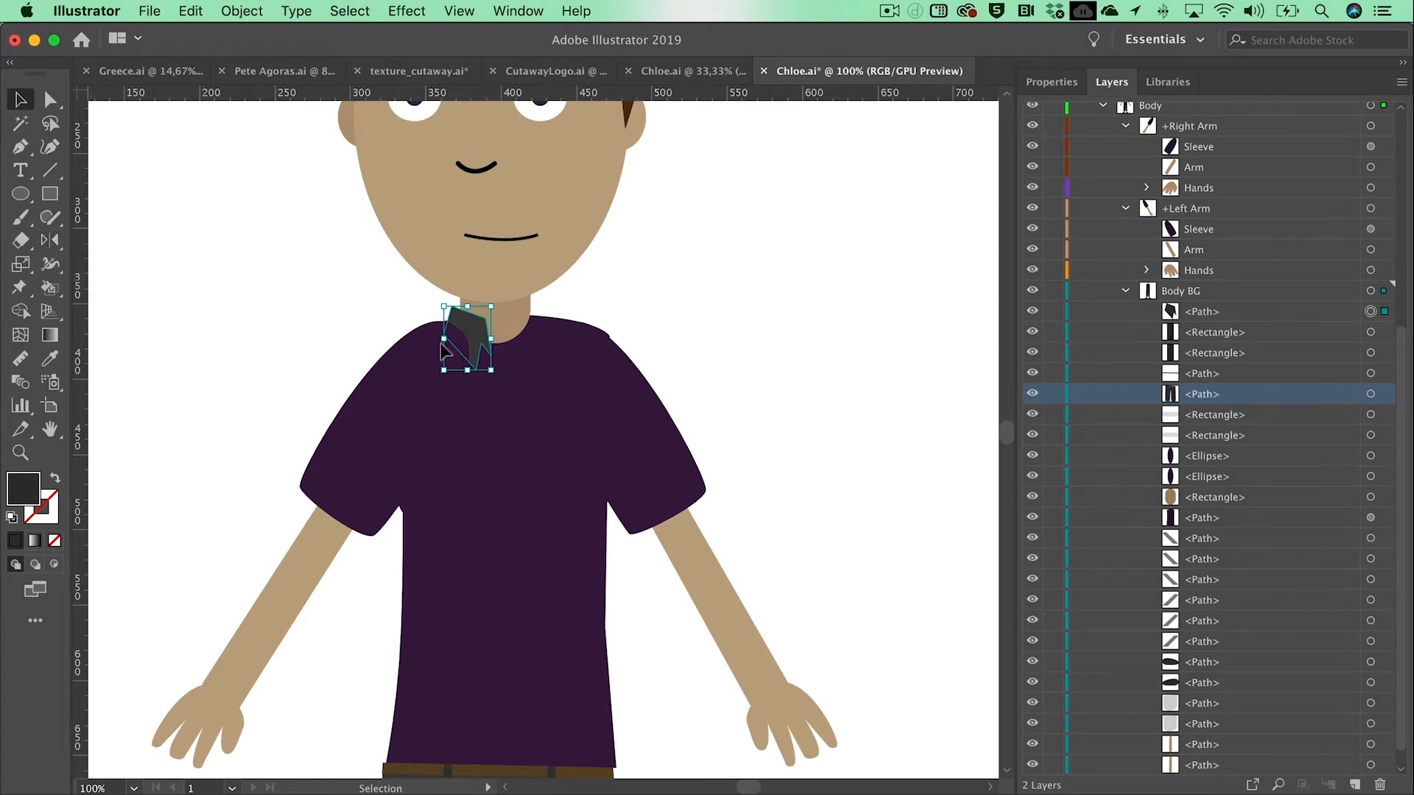
double_click(55, 245)
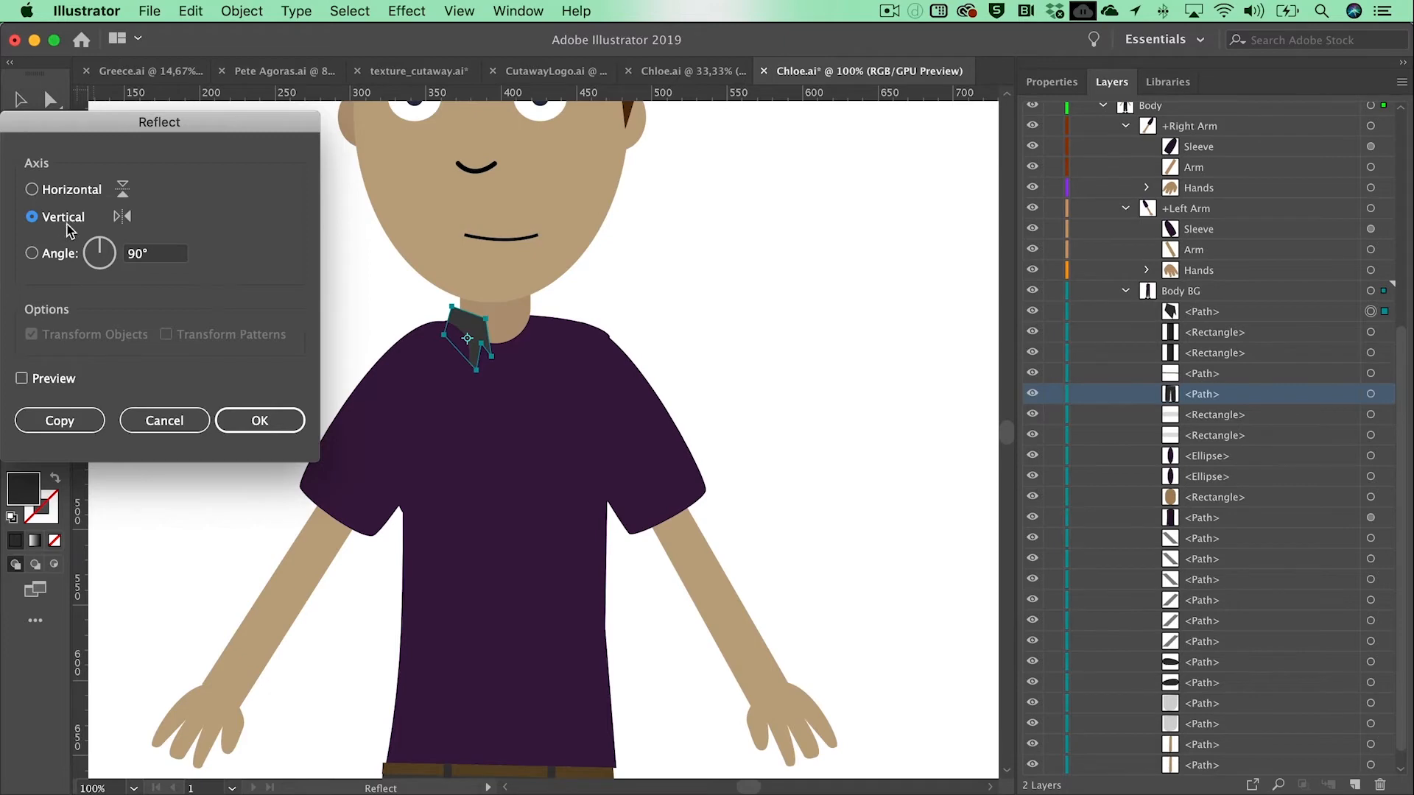
left_click(70, 435)
left_click(22, 379)
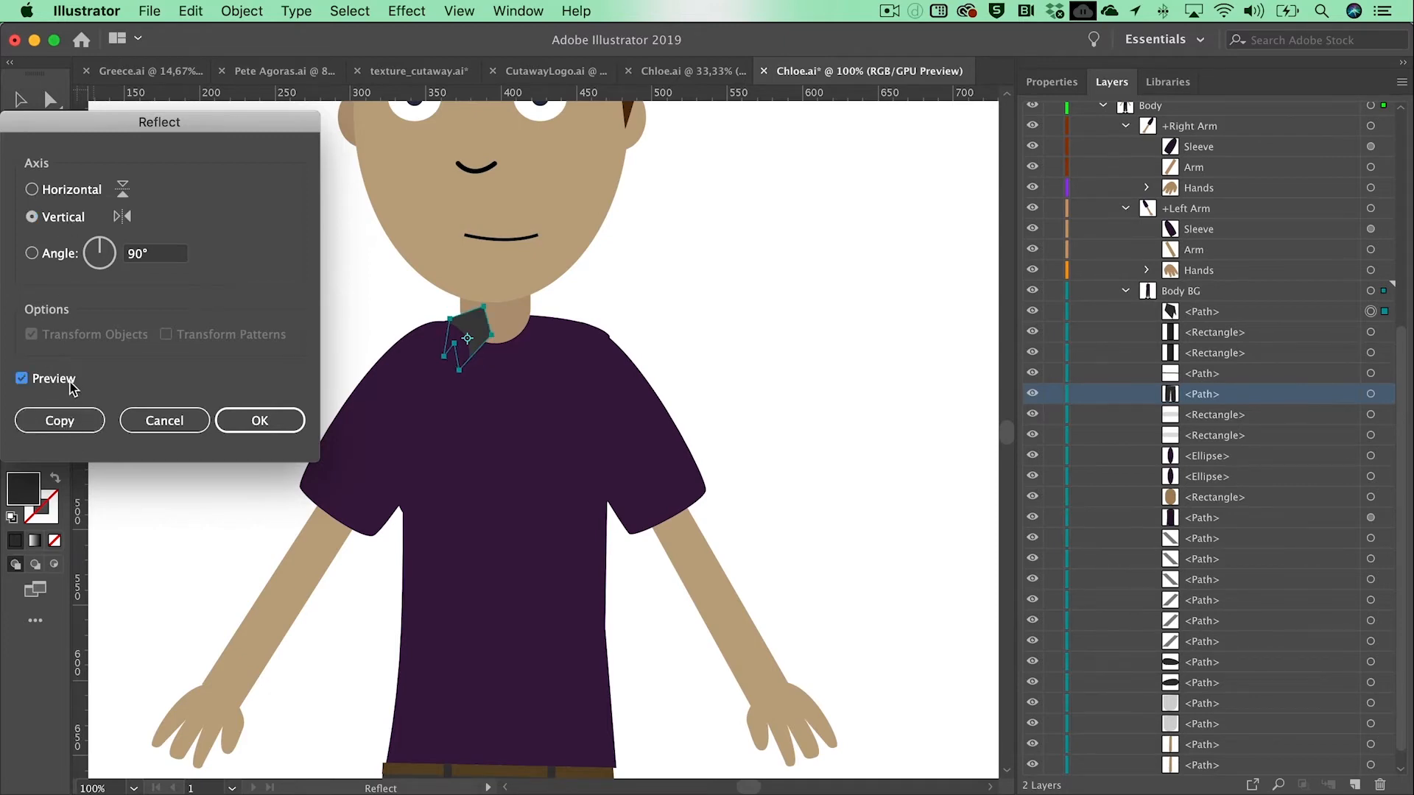
left_click(86, 425)
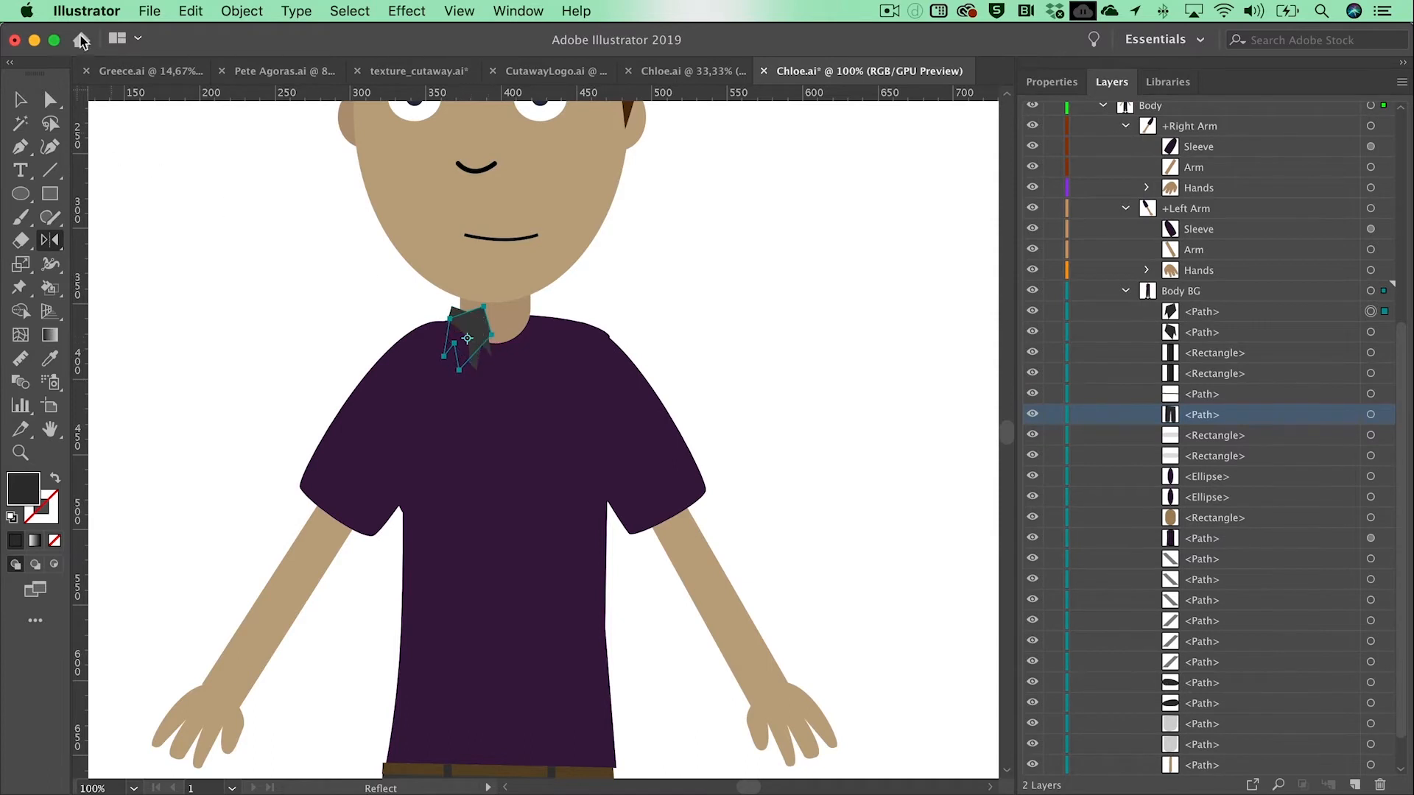
left_click(21, 99)
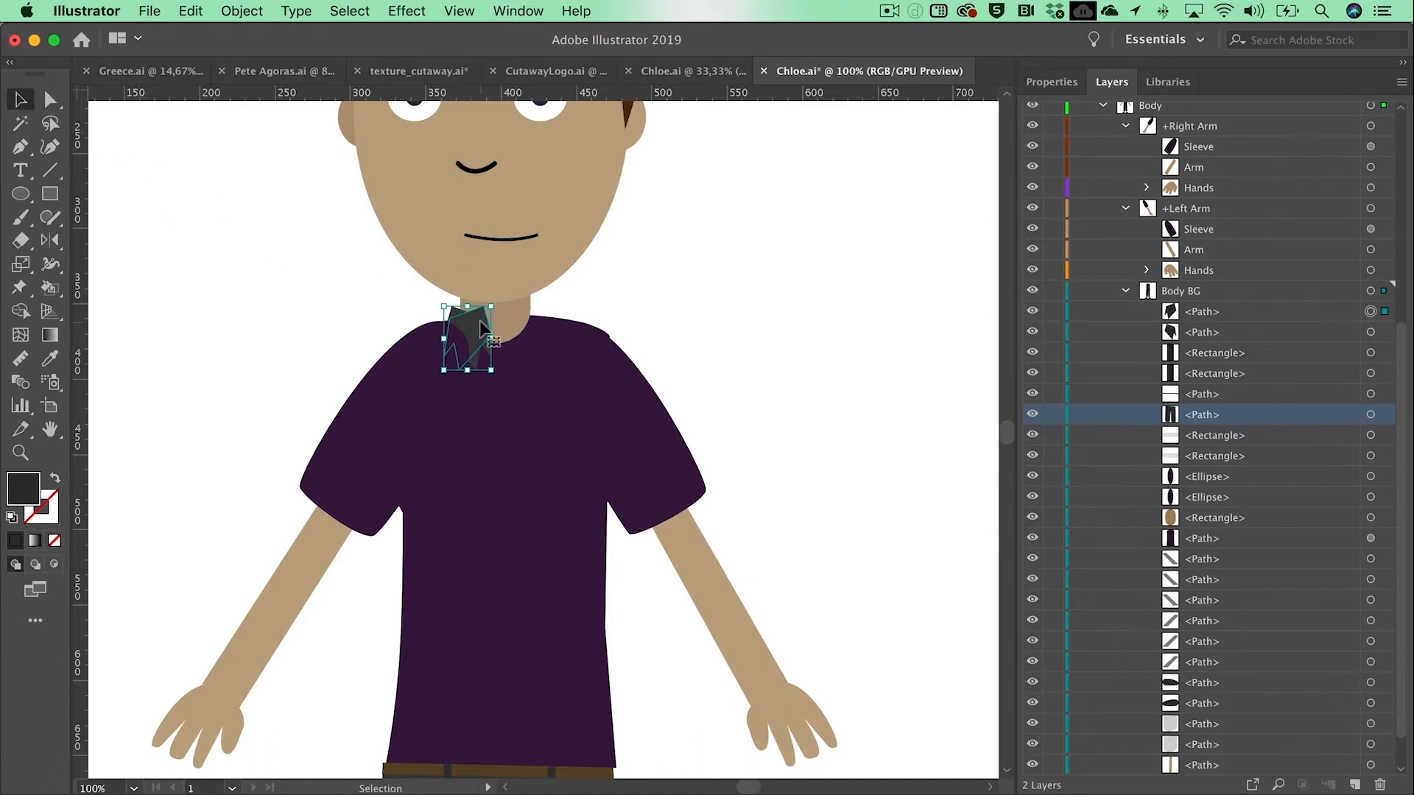
left_click_drag(472, 322, 525, 323)
Step: Select both collar halves and move them out of Body BG to the top of the Body layer, above +Right Arm
left_click(492, 337)
left_click(527, 335, "shift")
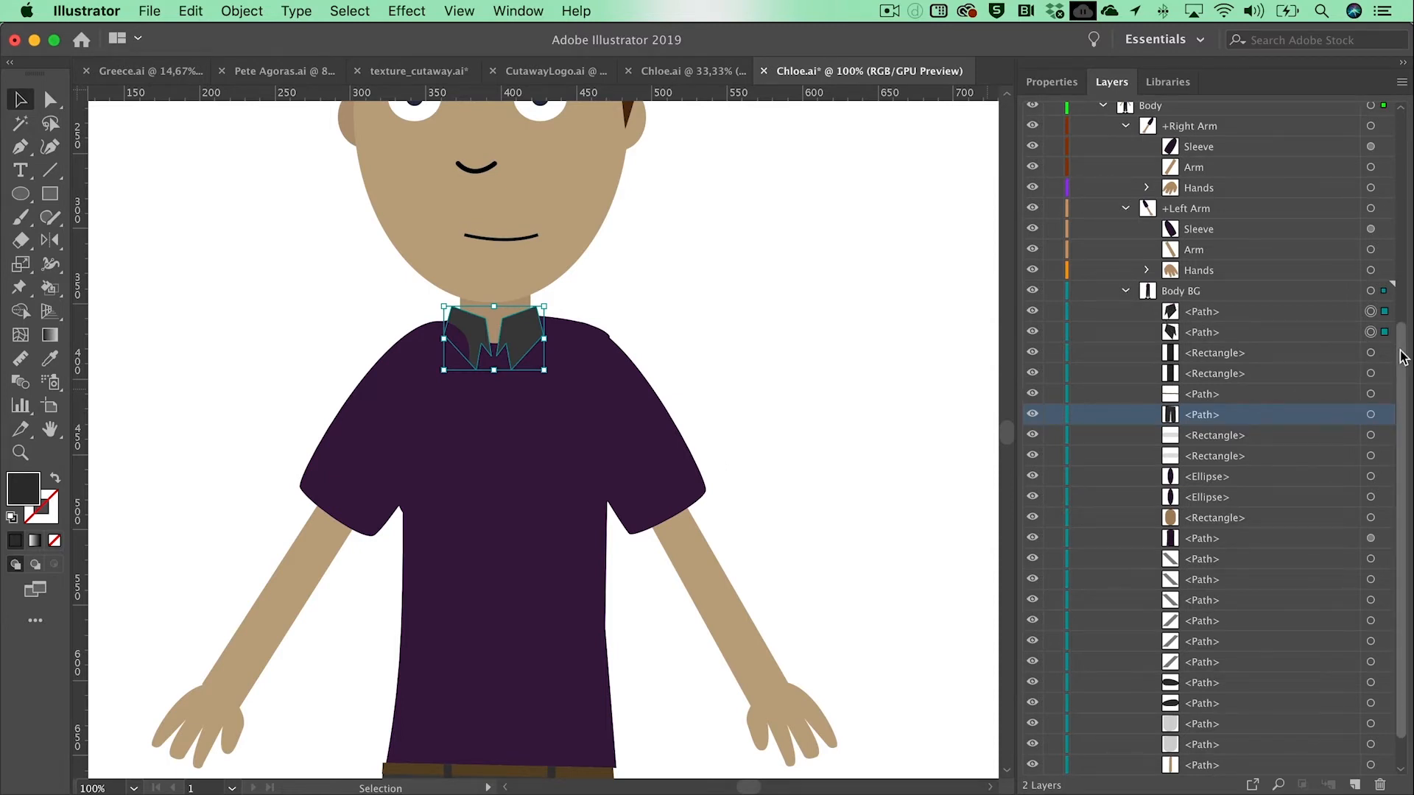
scroll(1405, 301, "up", 4)
scroll(1405, 300, "up", 3)
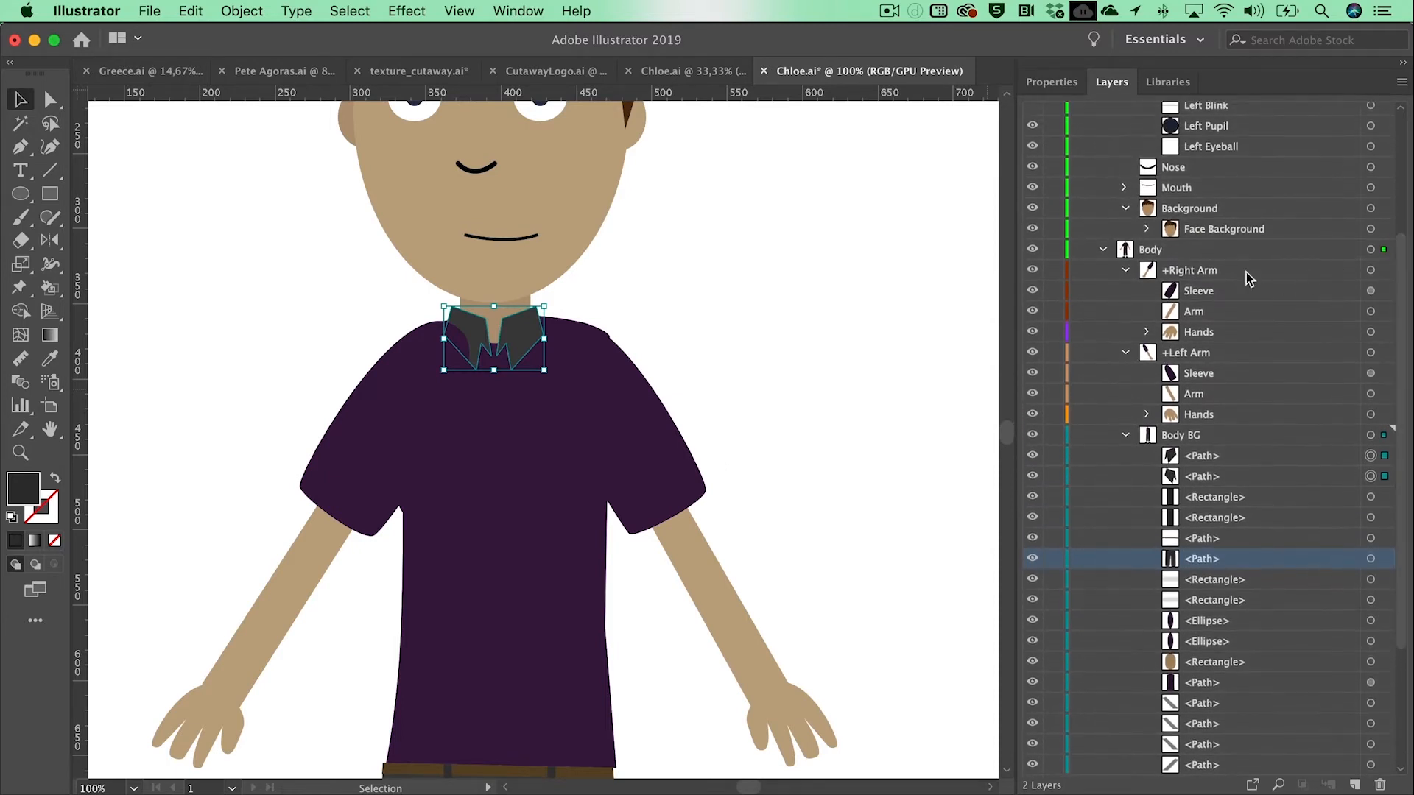
left_click(1200, 462)
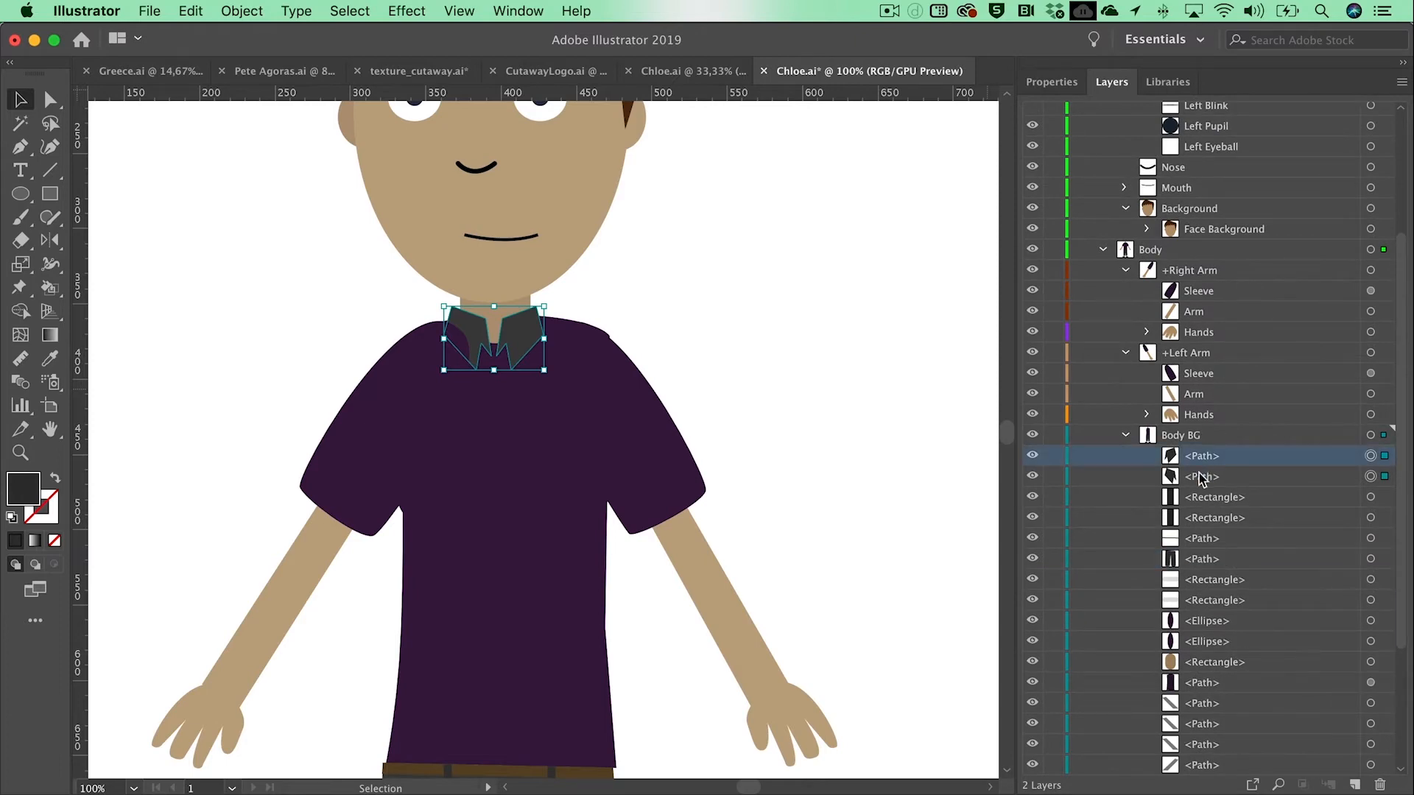
left_click(1200, 477, "shift")
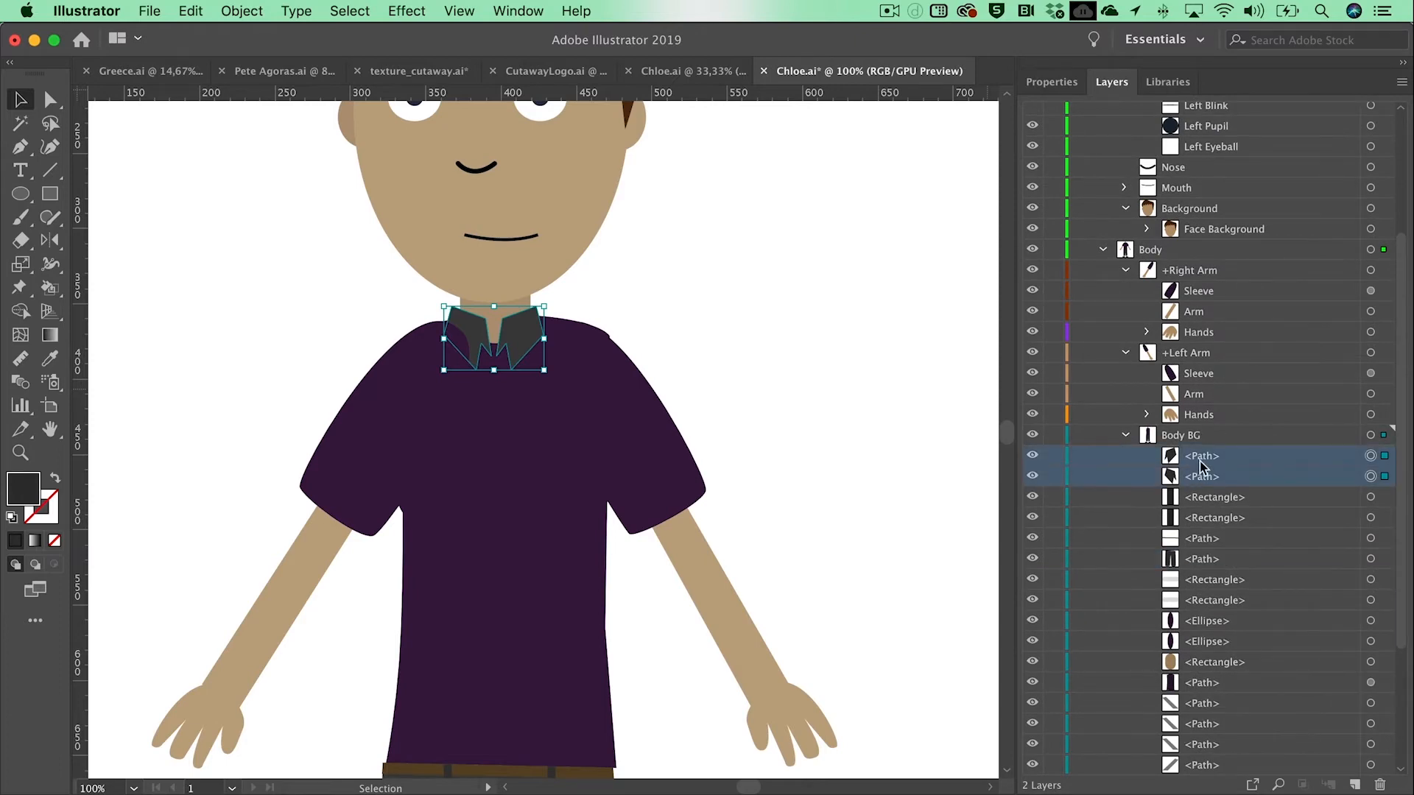
left_click_drag(1202, 462, 1193, 260)
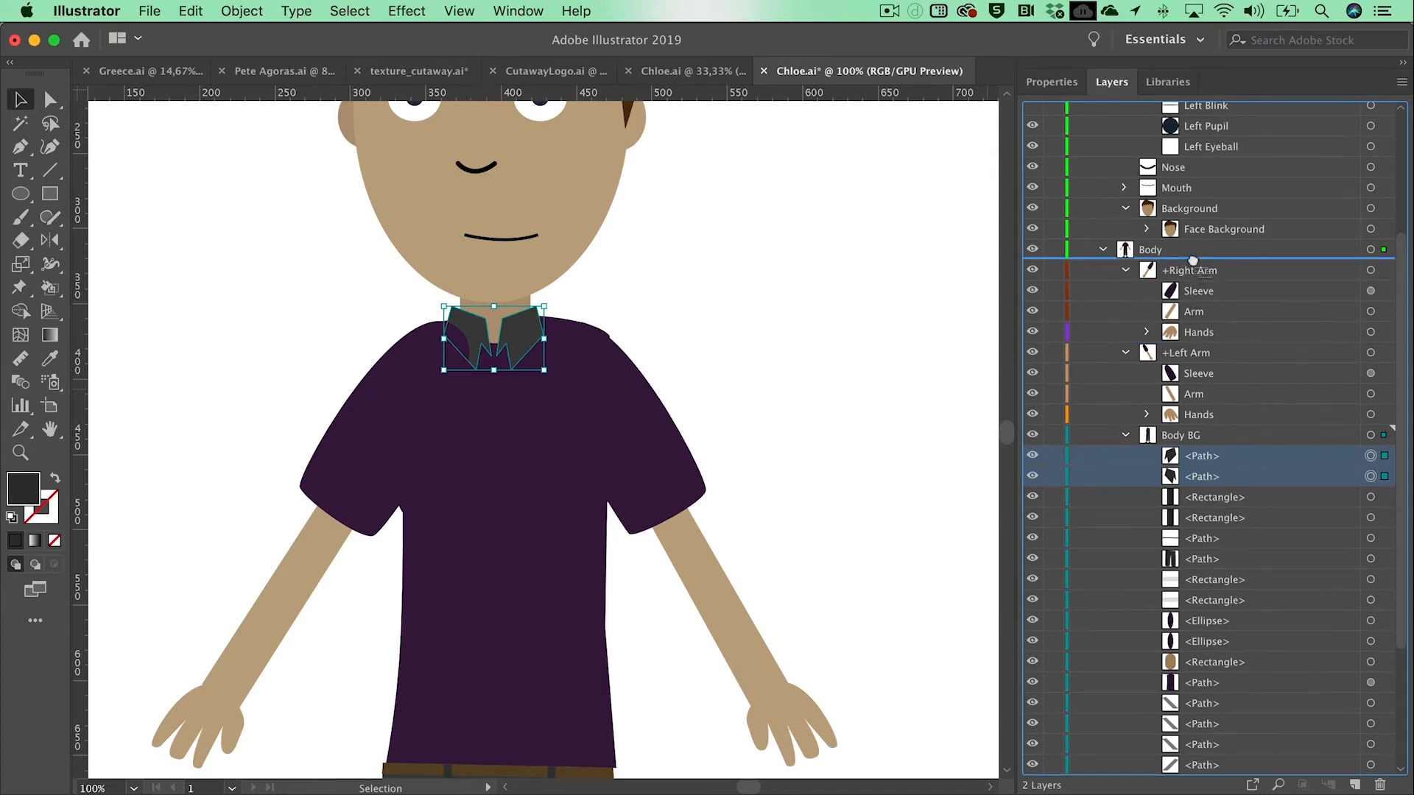
left_click_drag(1193, 260, 1193, 262)
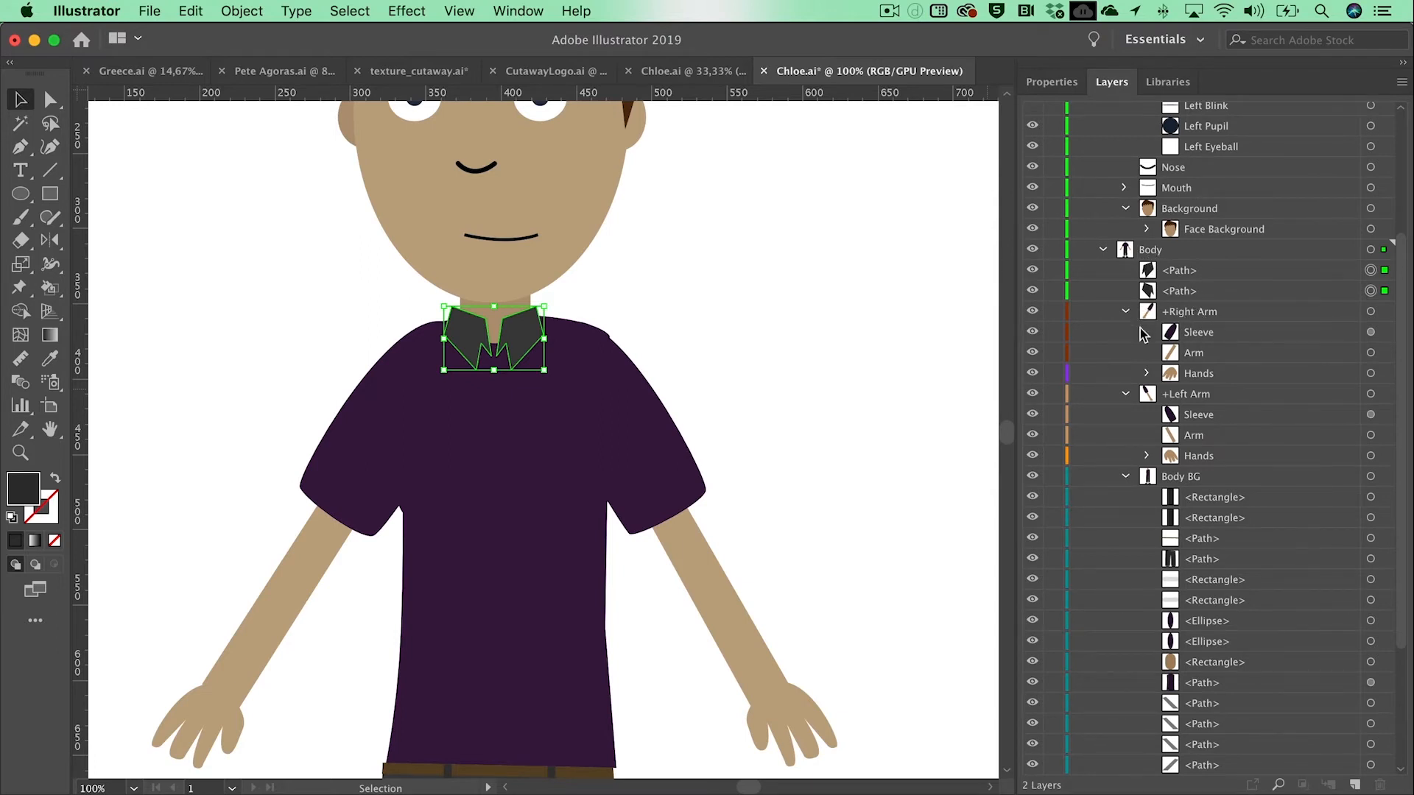
left_click(753, 401)
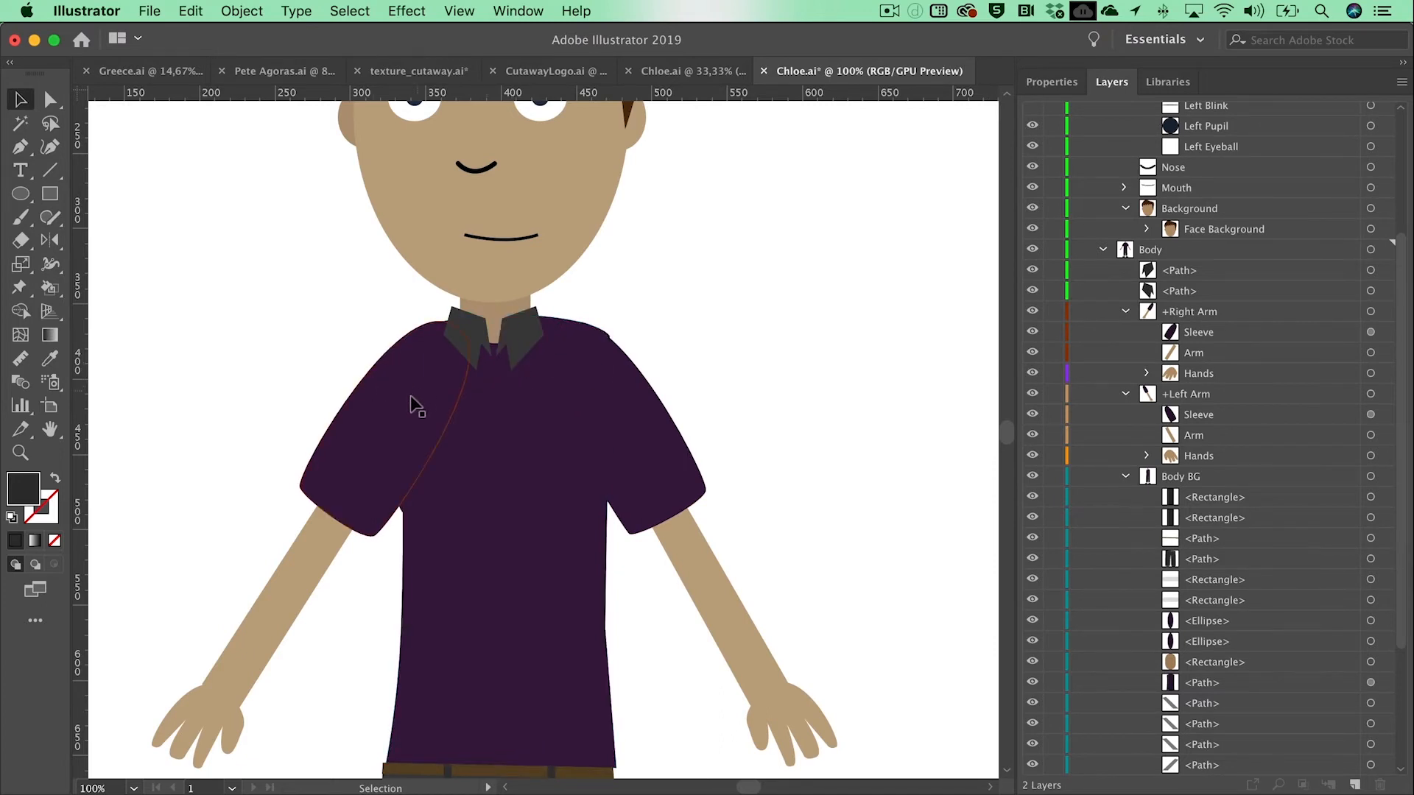
Step: Select both sleeves and the shirt body and fill them with a medium grey swatch
left_click(389, 439)
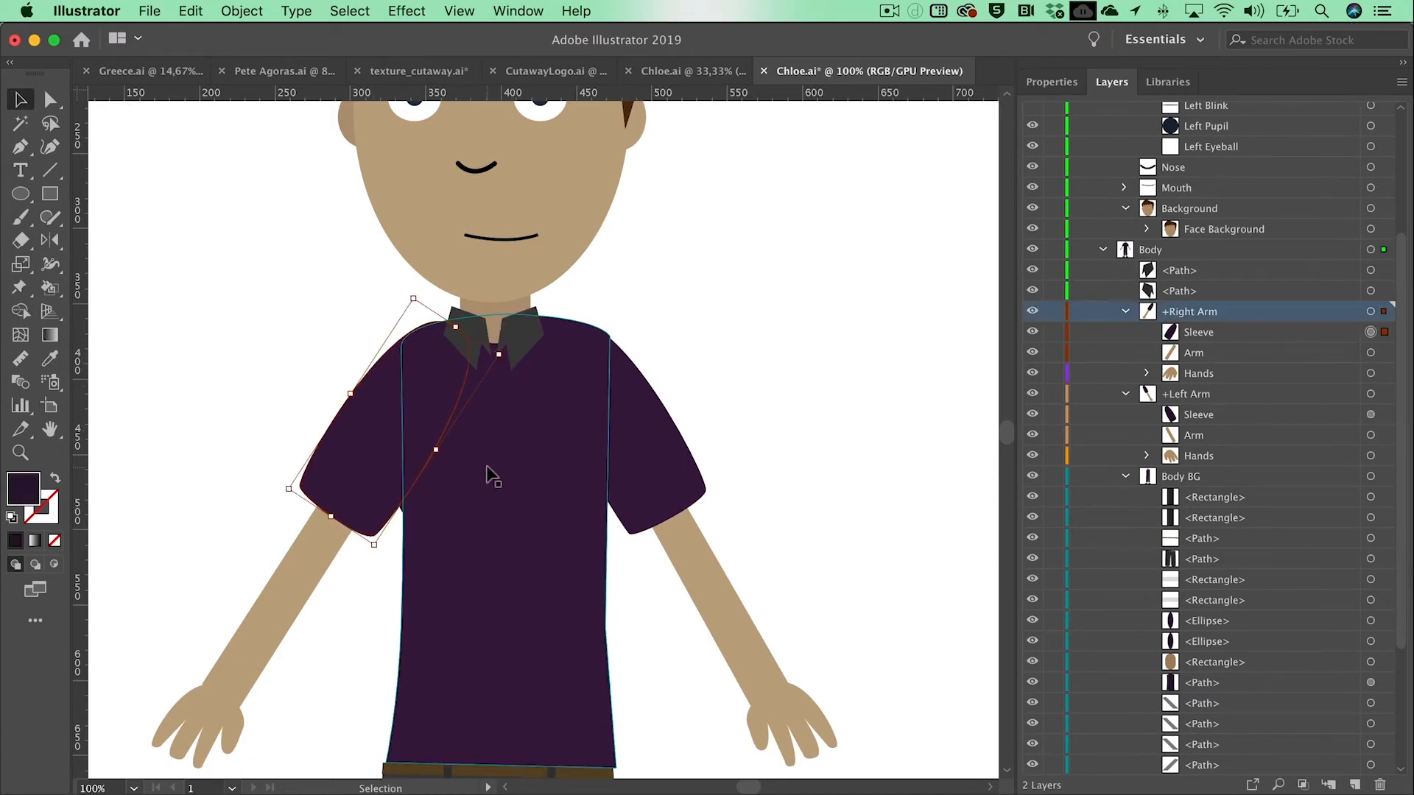
left_click(489, 473, "shift")
left_click(665, 455, "shift")
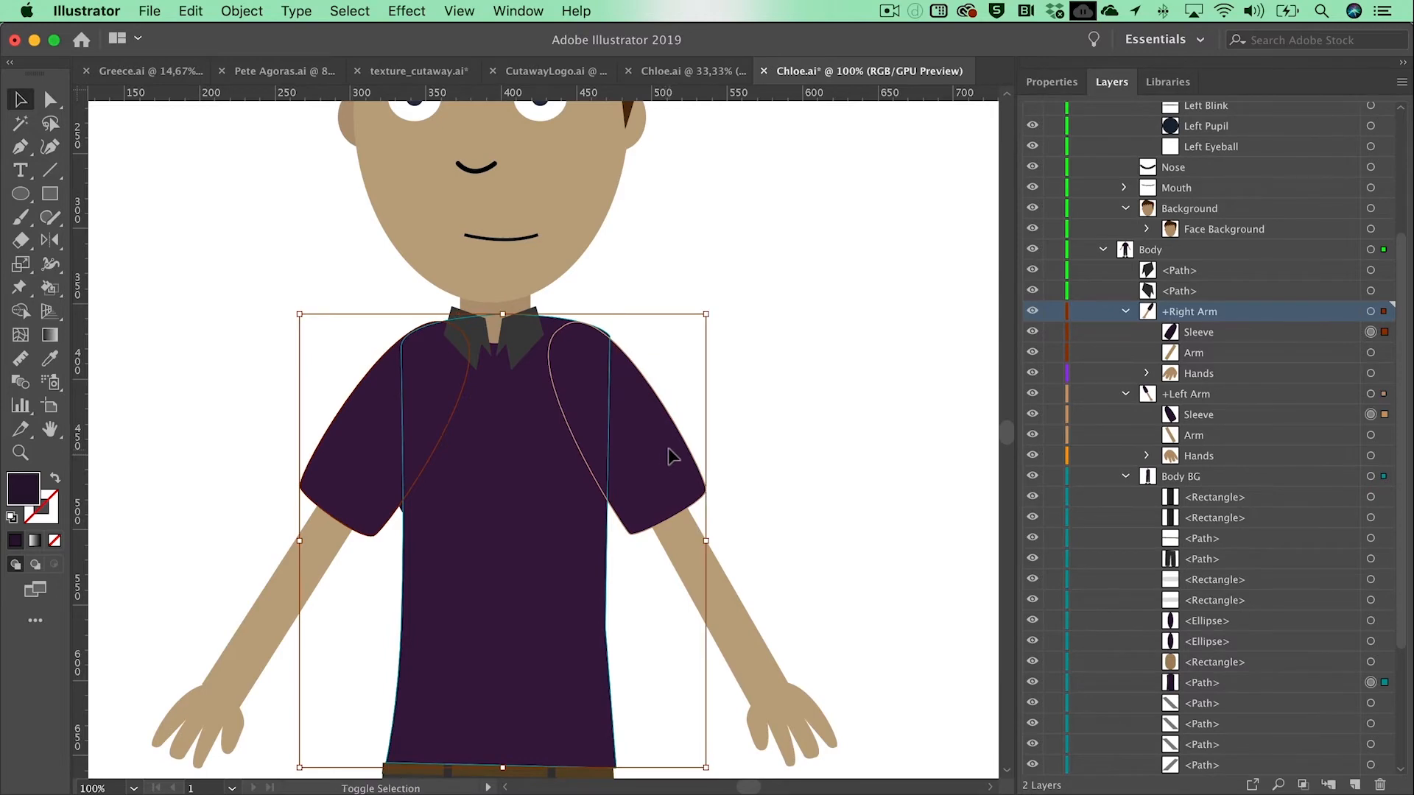
left_click(1057, 83)
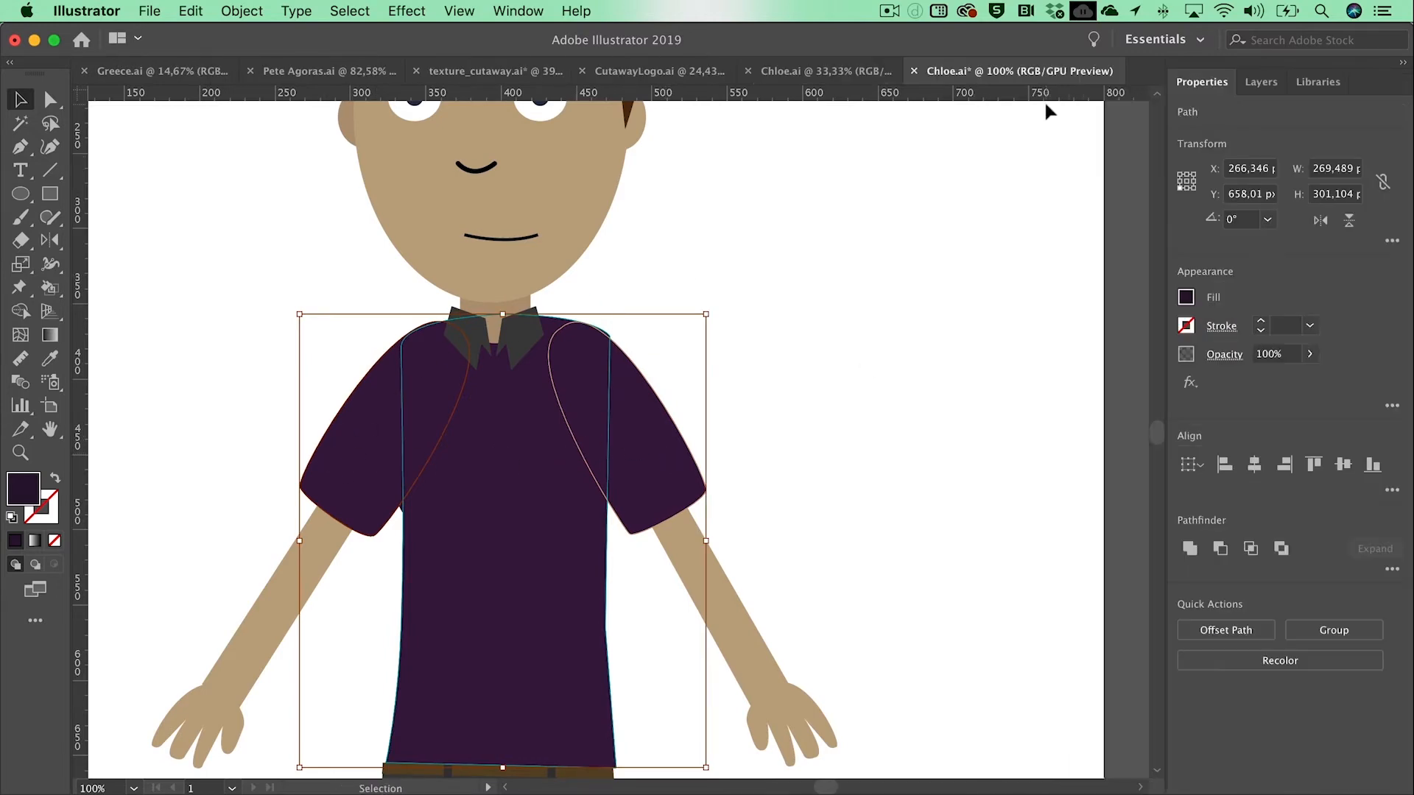
left_click(1185, 297)
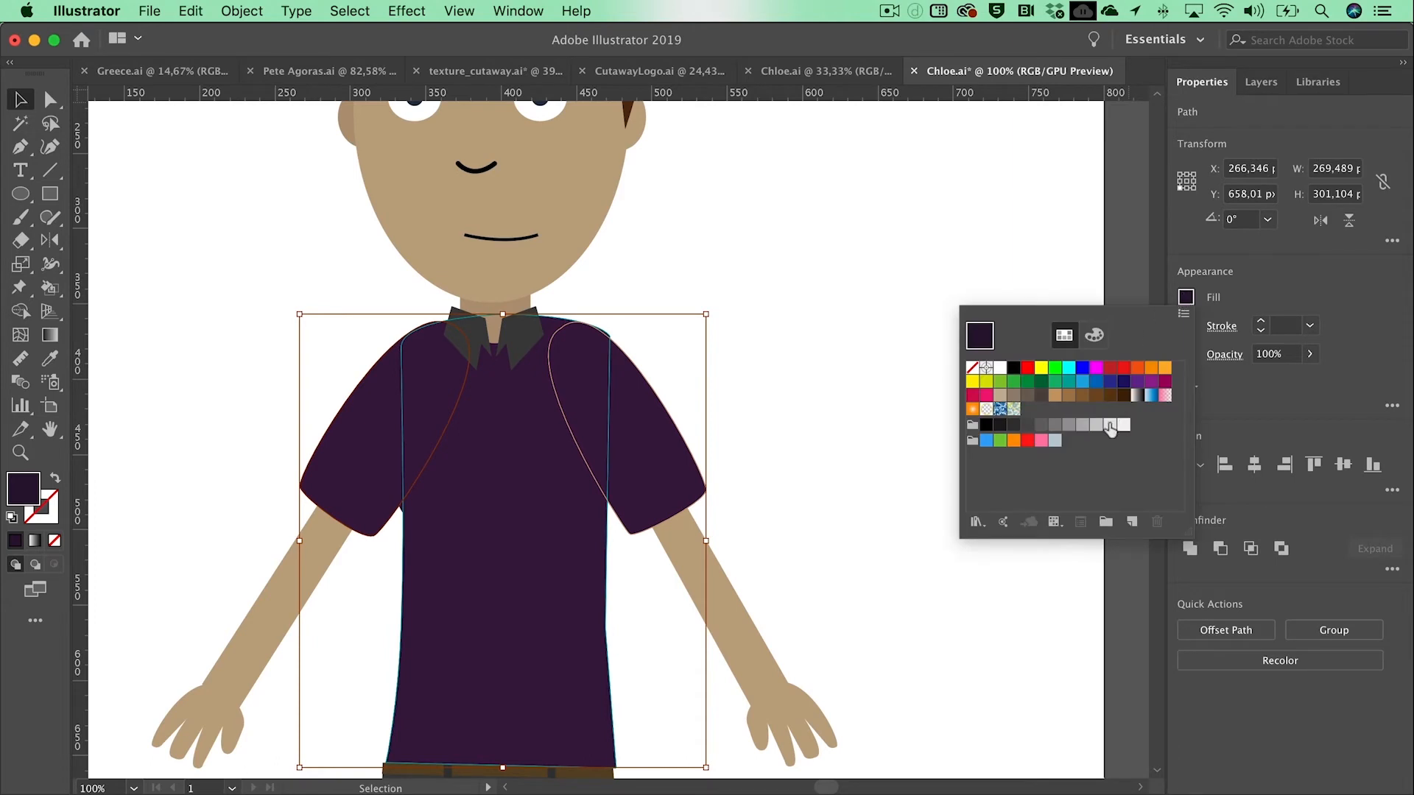
left_click(1069, 427)
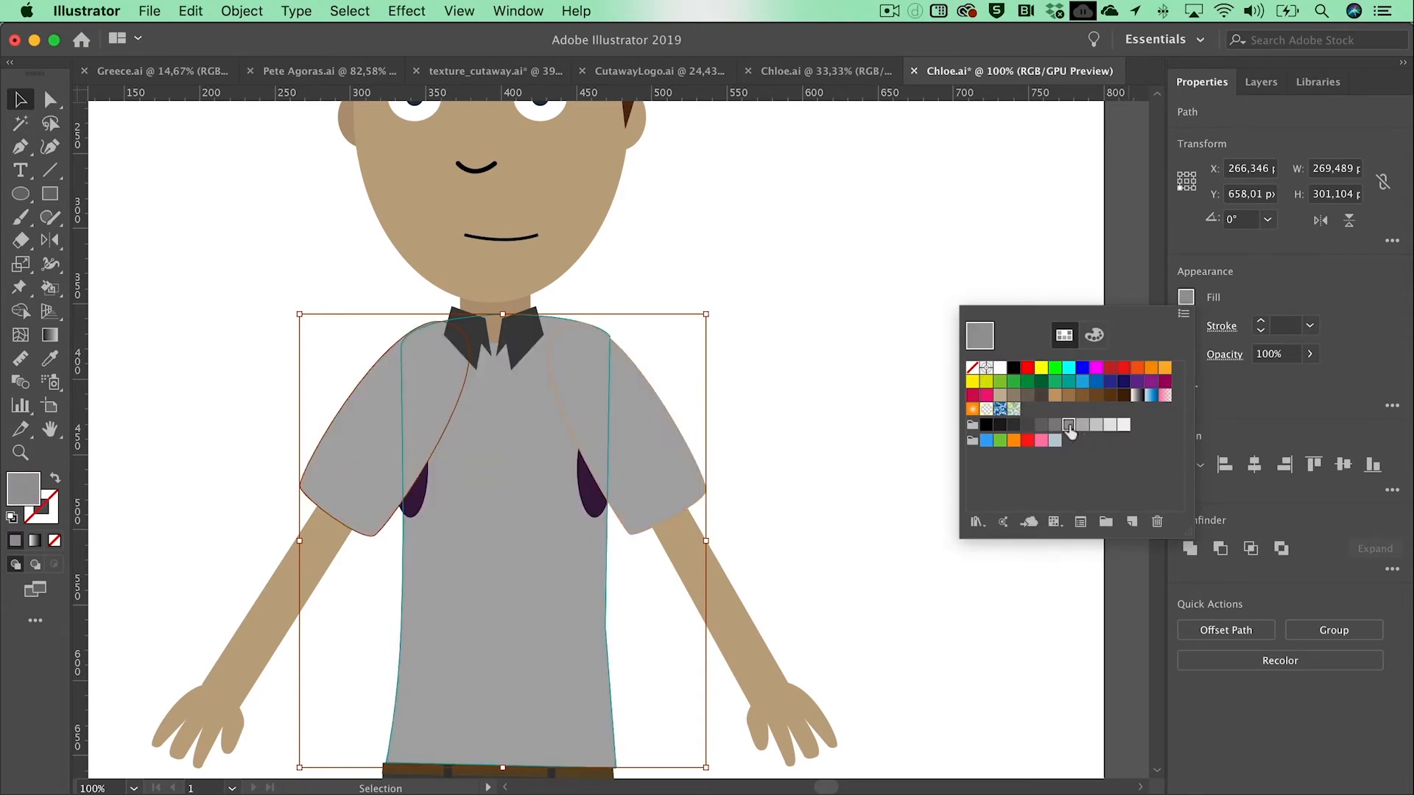
left_click(841, 365)
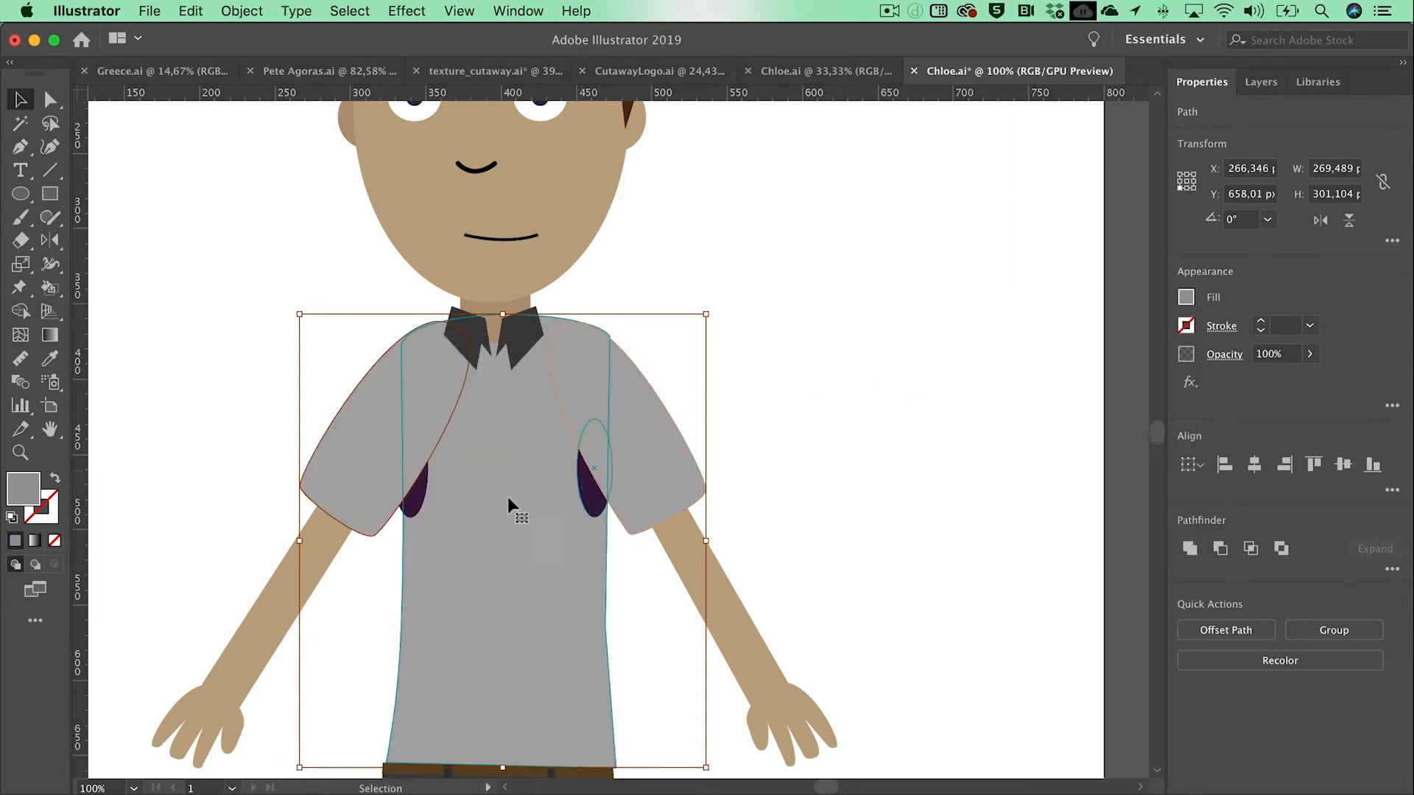
Step: Delete the two dark purple ellipses under the character's armpits
left_click(415, 513)
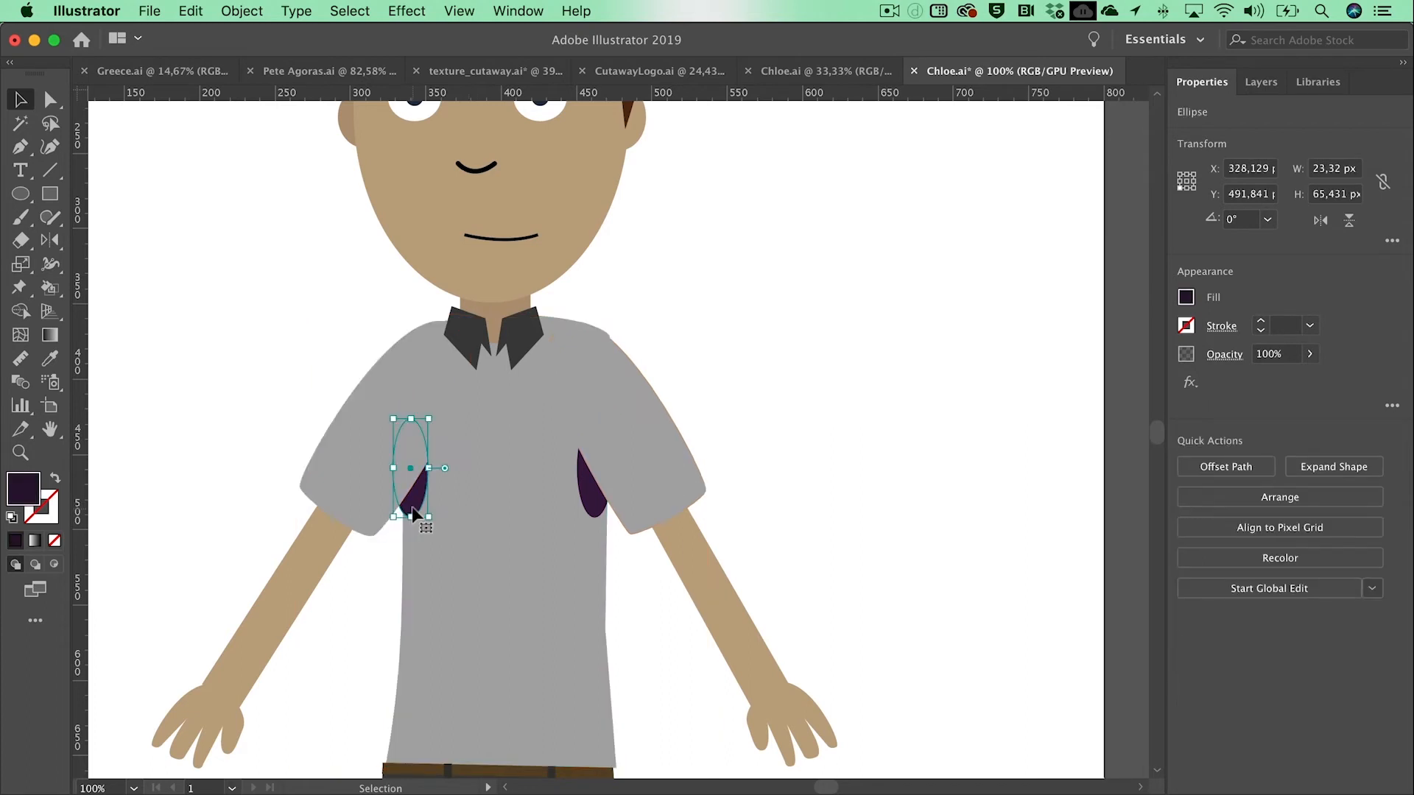
left_click_drag(414, 513, 590, 508)
left_click(755, 427)
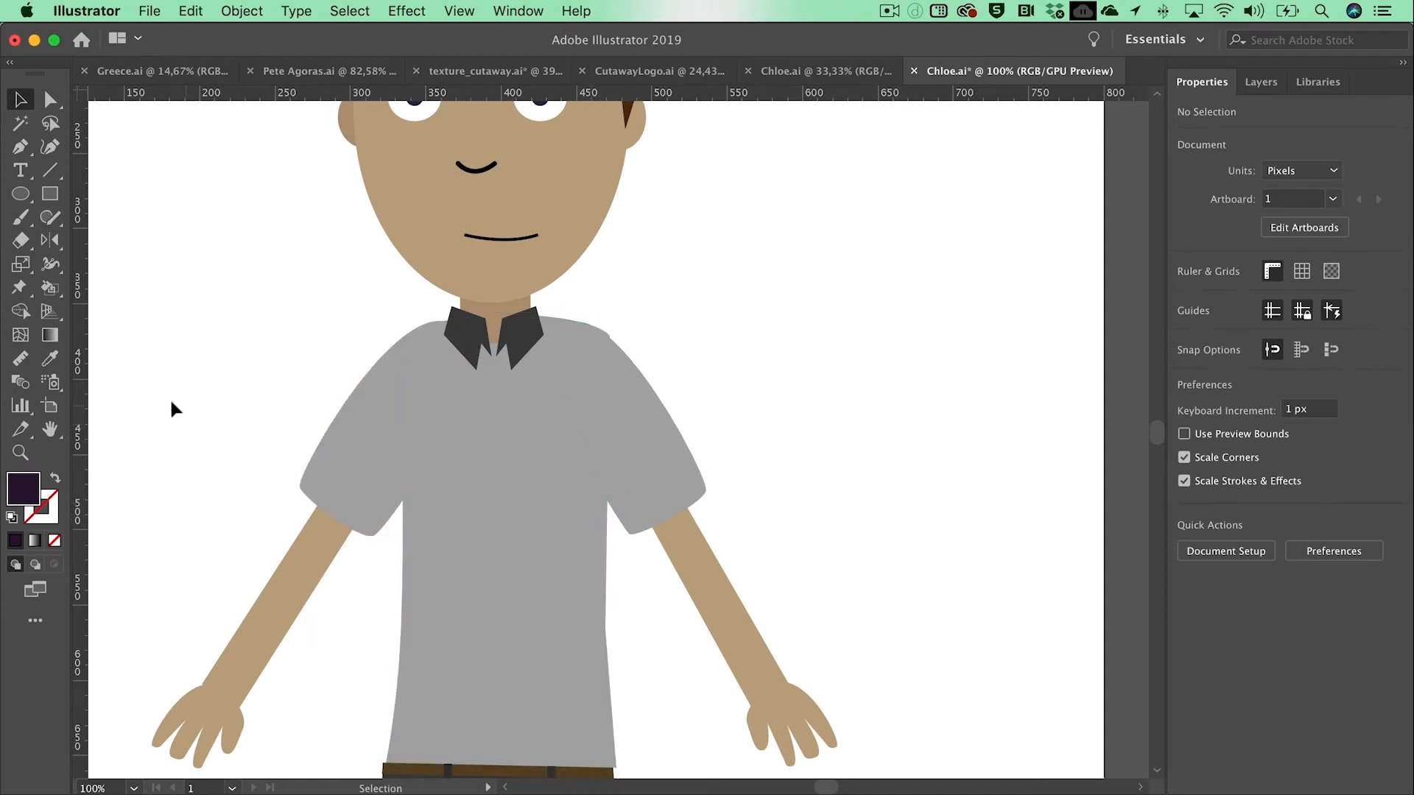
Step: Draw a six-sided dark purple tie knot, about 22 by 25 px, just below the collar opening with the Pen tool
left_click(21, 453)
left_click(500, 436)
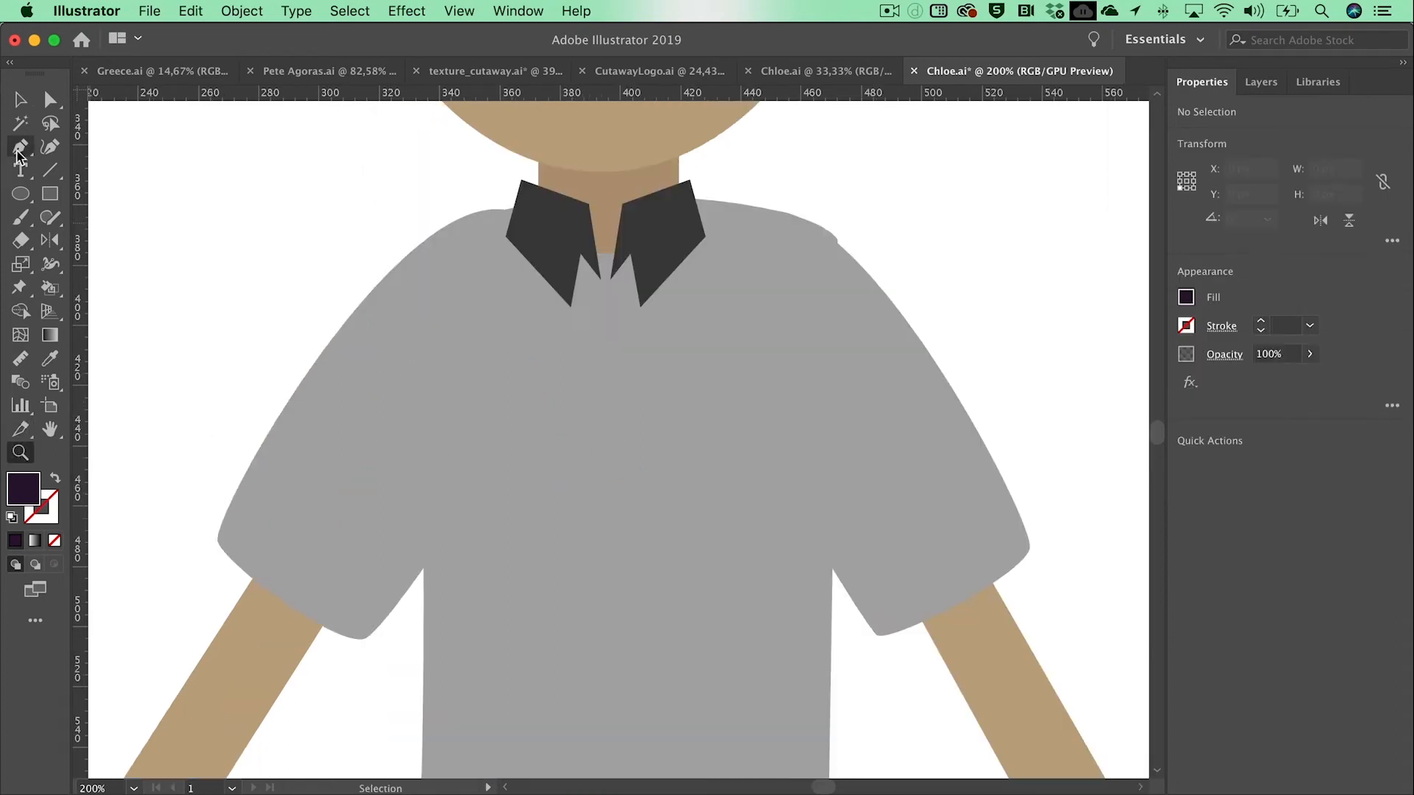
left_click(20, 151)
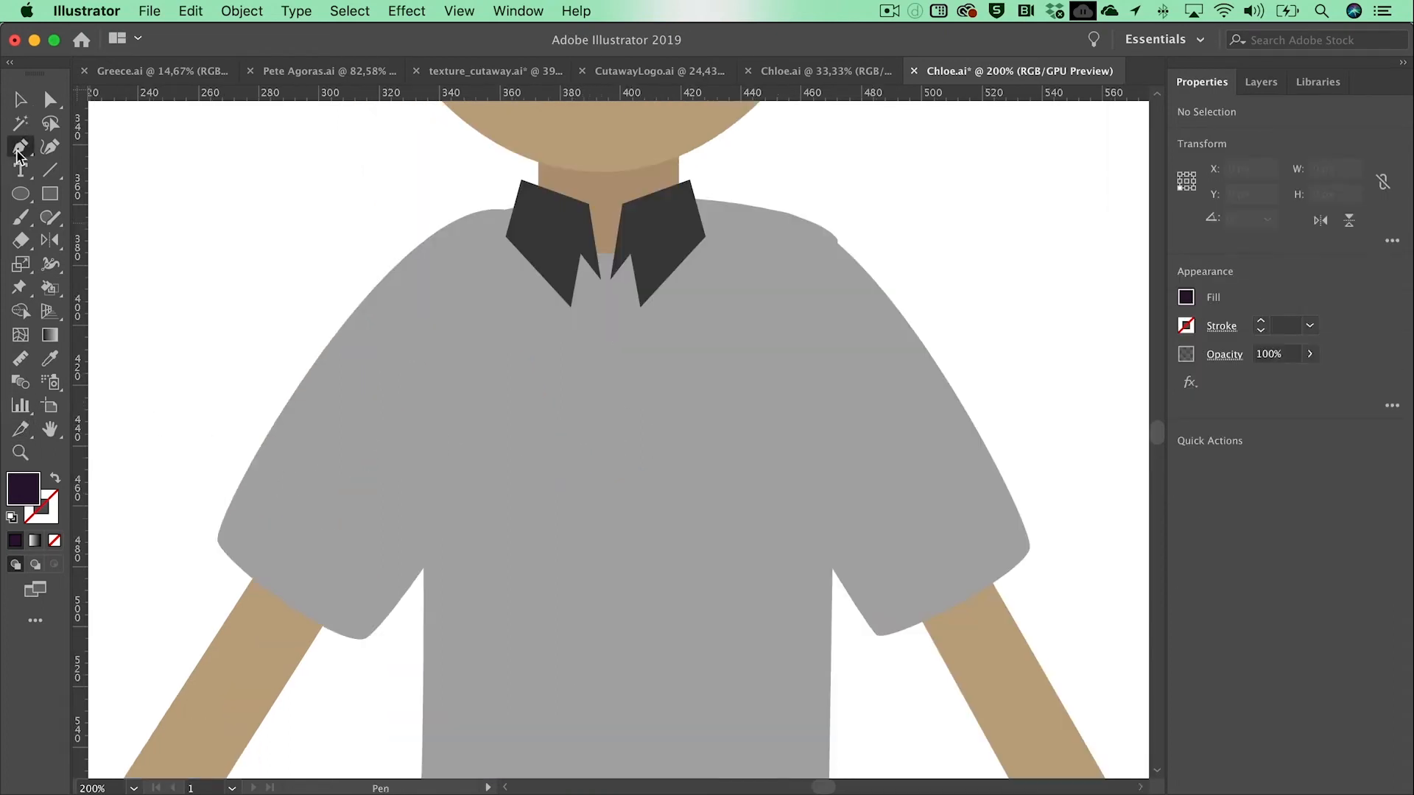
left_click(583, 281)
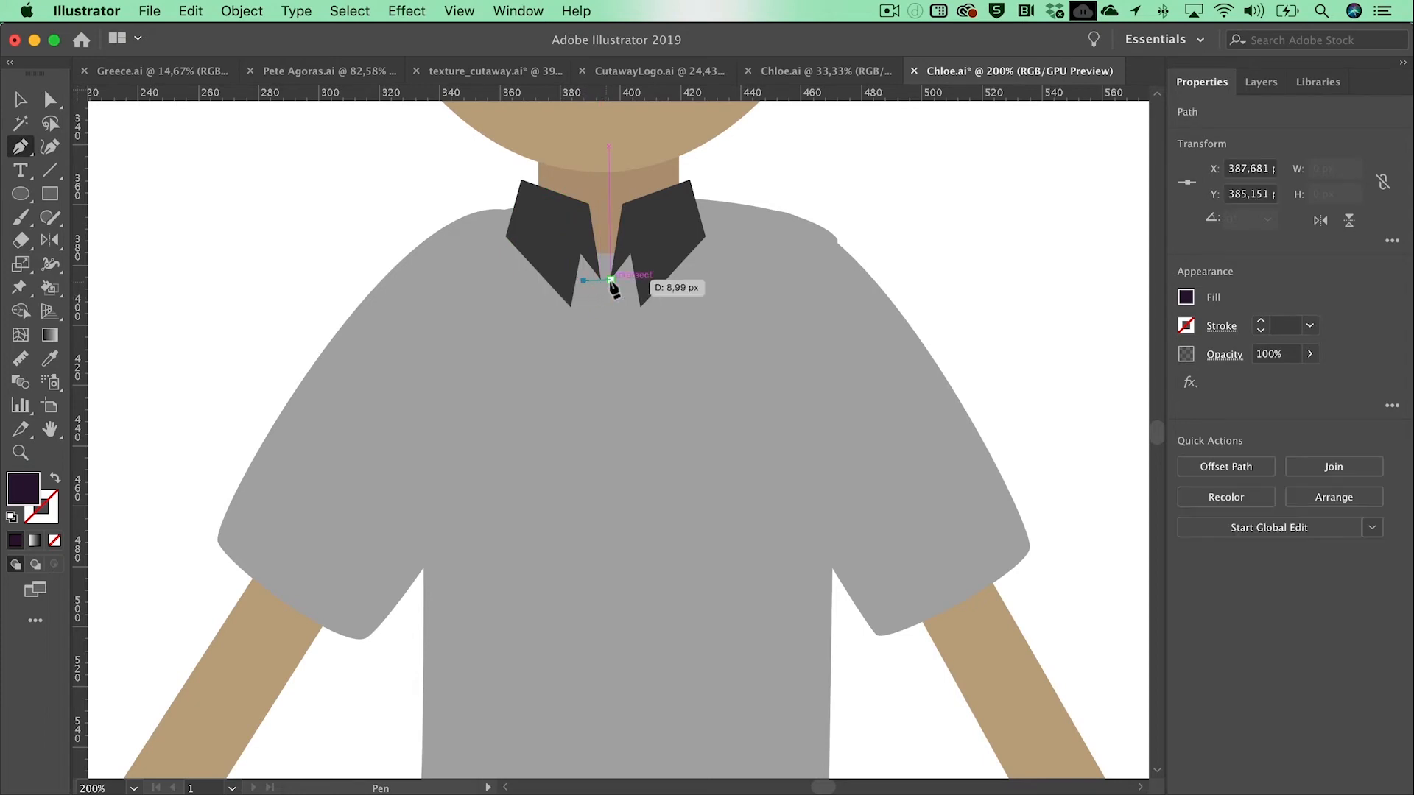
left_click(625, 281)
left_click(640, 307)
left_click(636, 316)
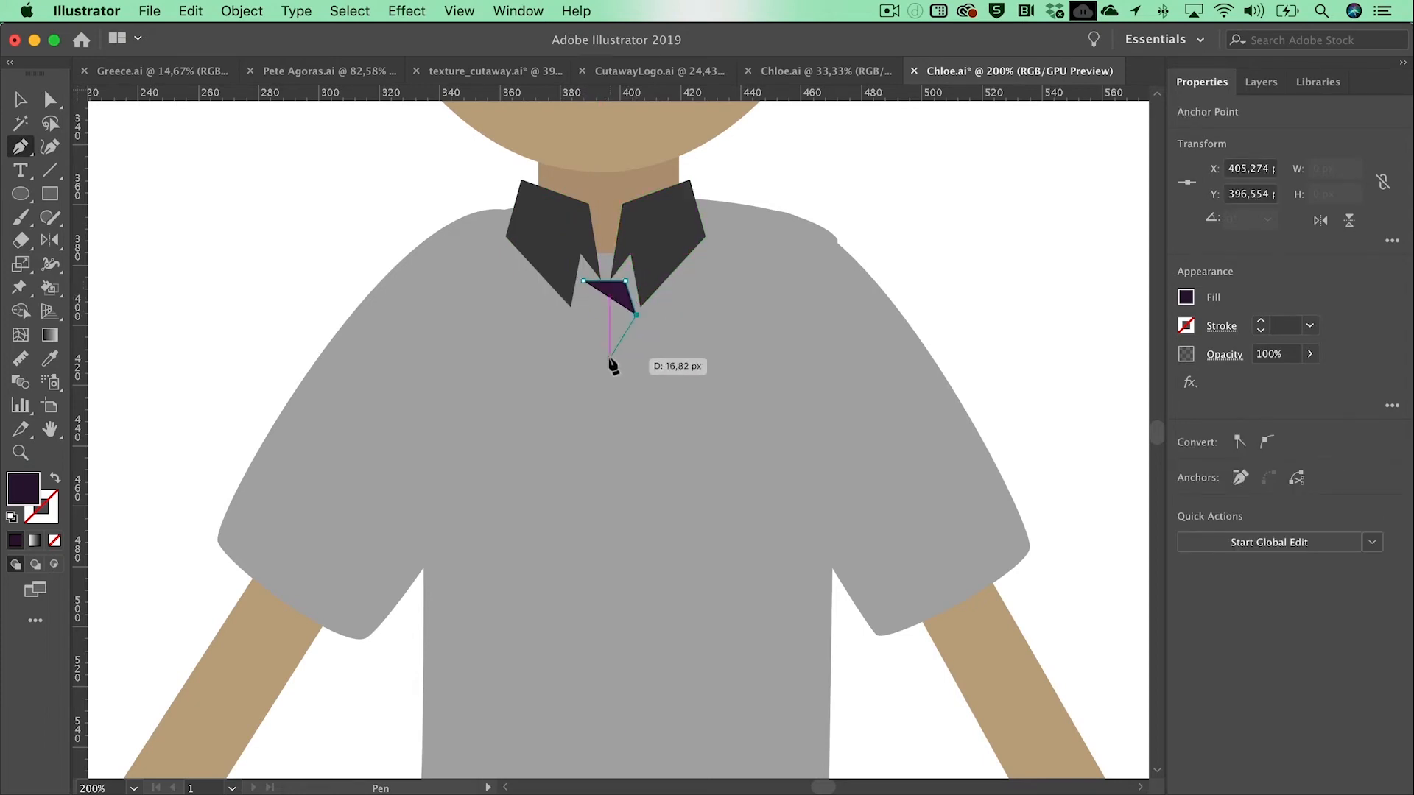
left_click(621, 357)
left_click(583, 357)
left_click(573, 319)
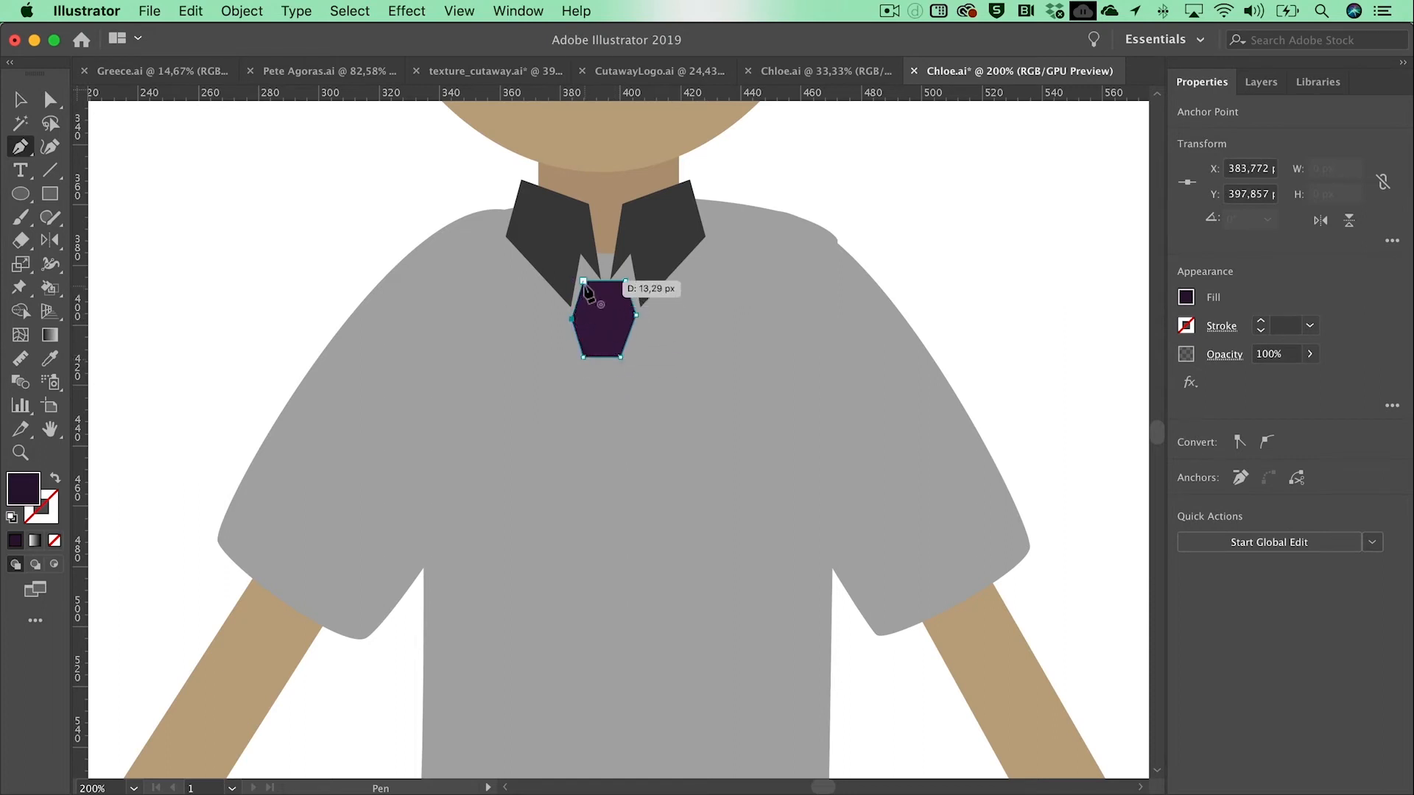
left_click(583, 282)
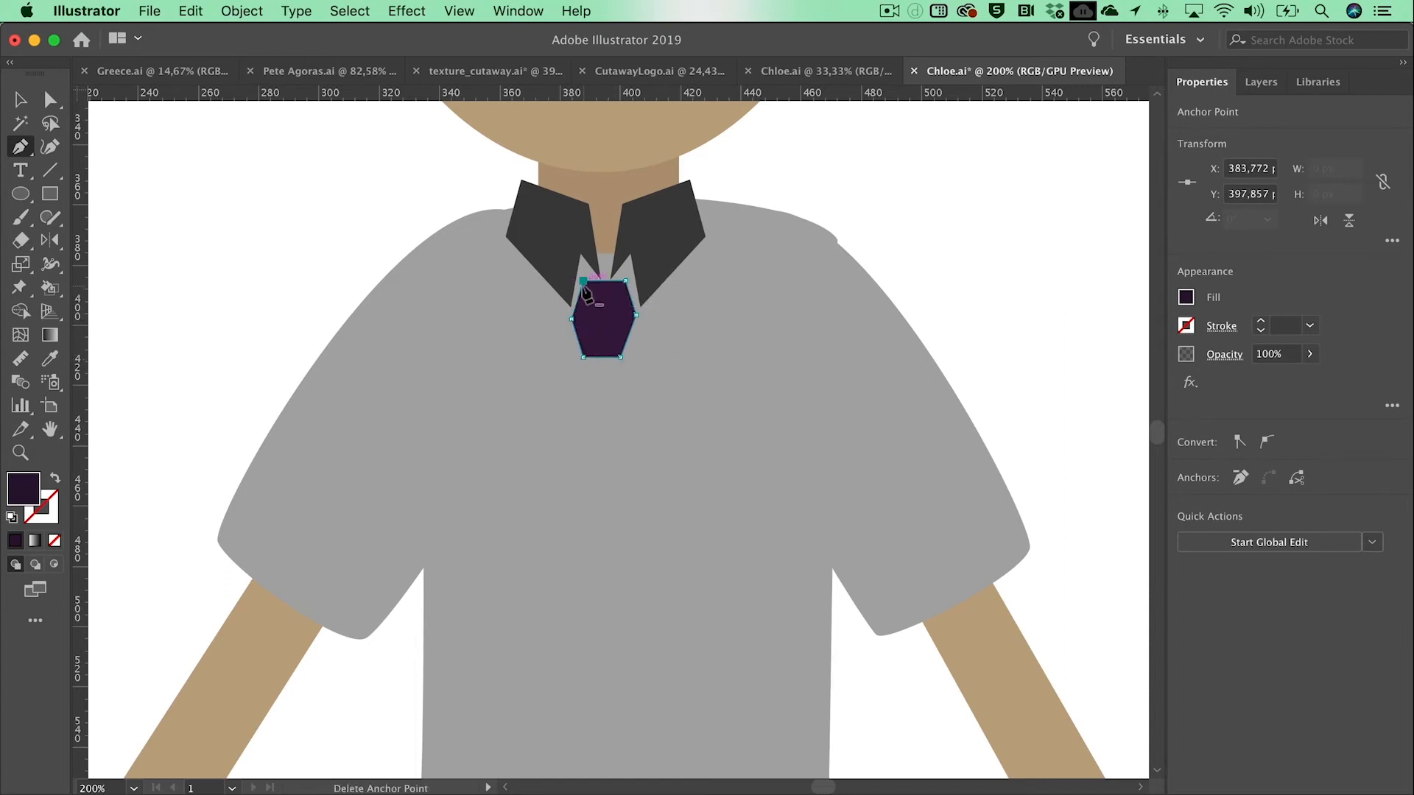
Step: Draw the pointed tie blade, about 47 px wide and 158 px high, widening downward from the knot with the Pen tool
left_click(615, 339)
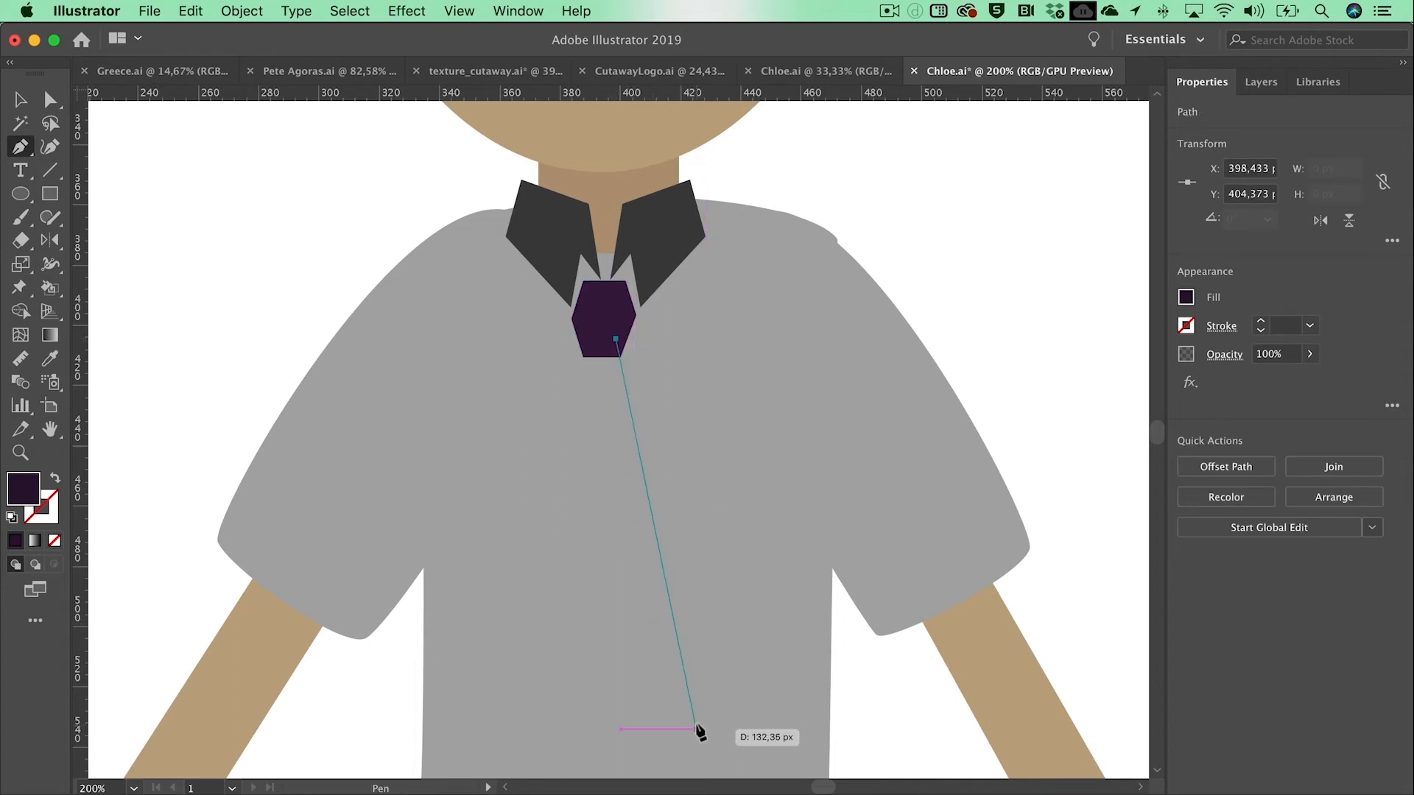
left_click(697, 729)
scroll(697, 731, "down", 1)
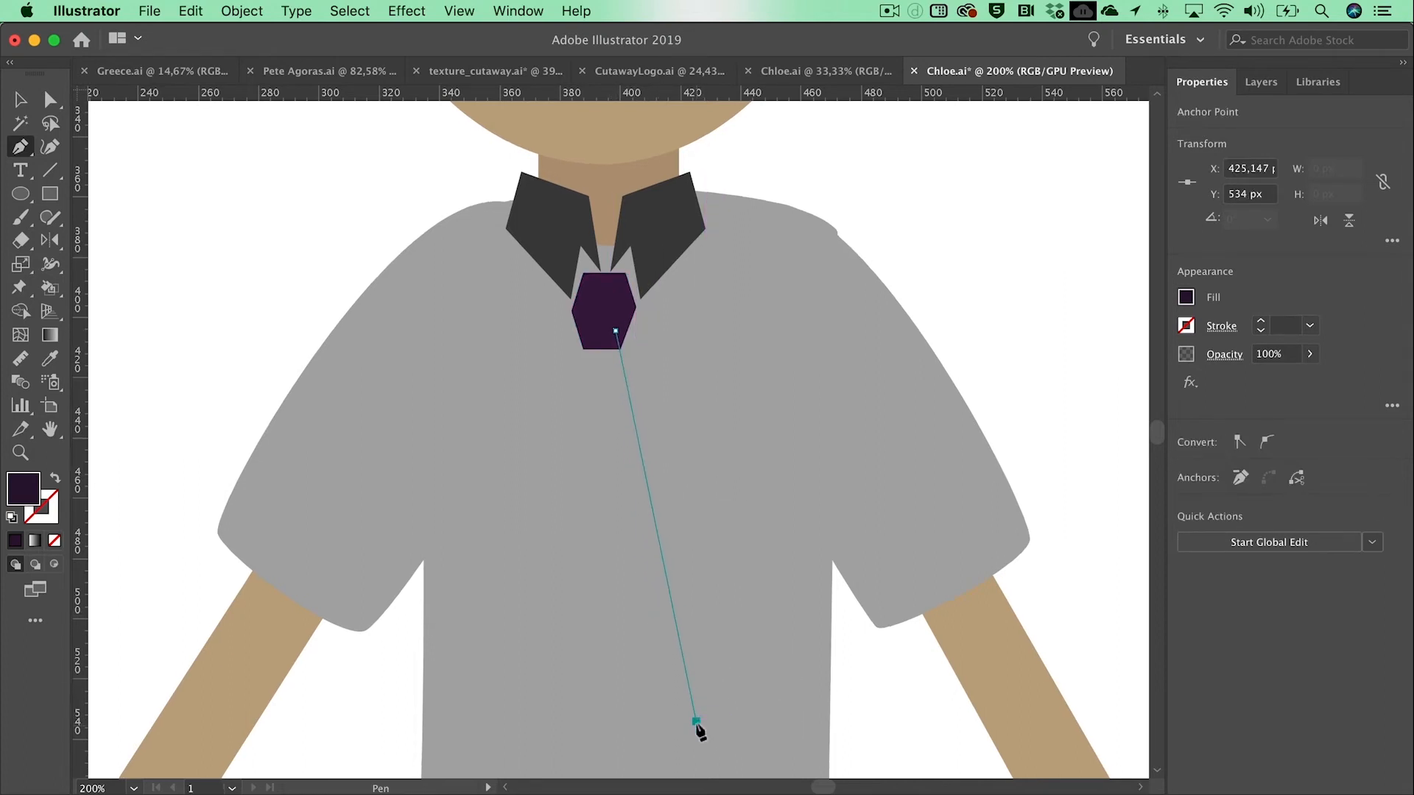
scroll(648, 760, "down", 5)
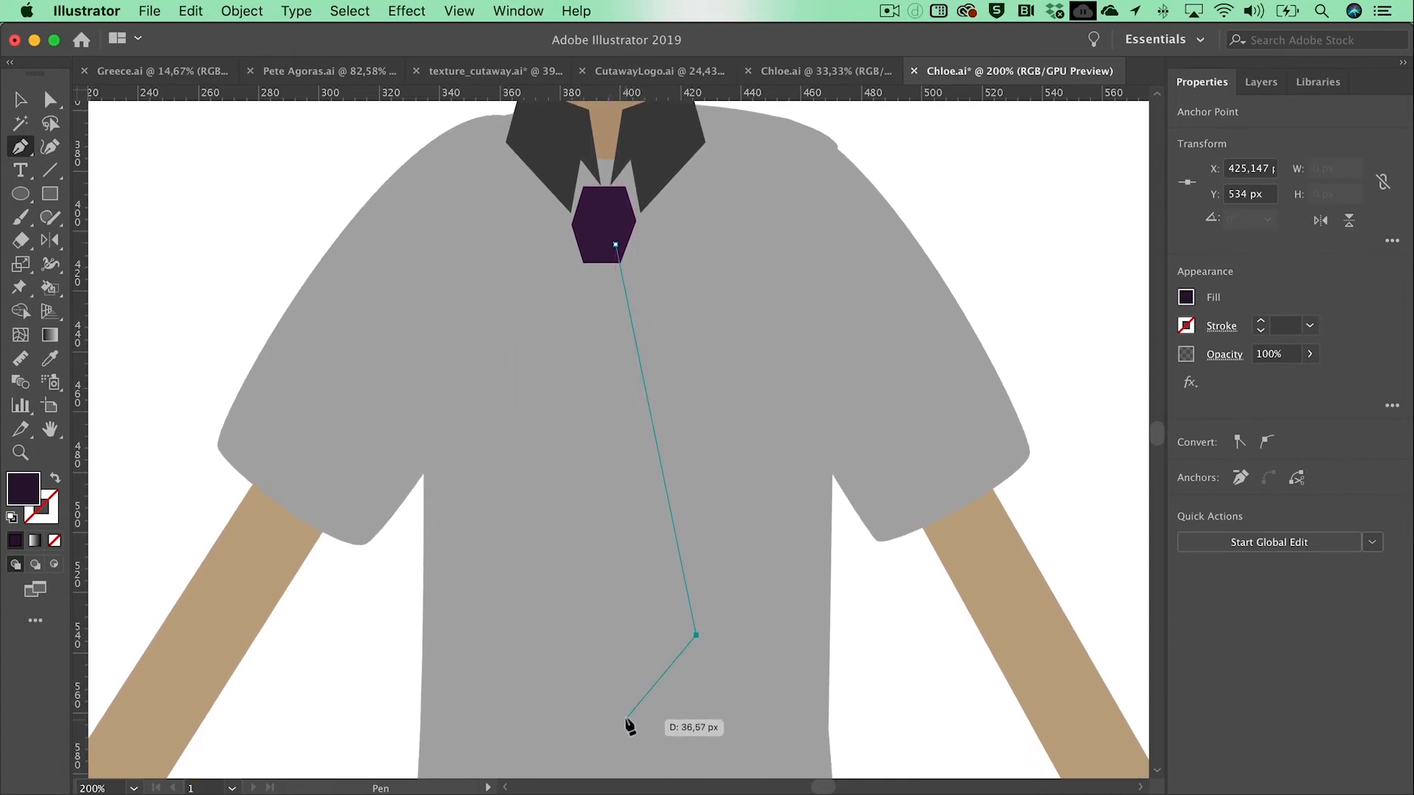
left_click(626, 720)
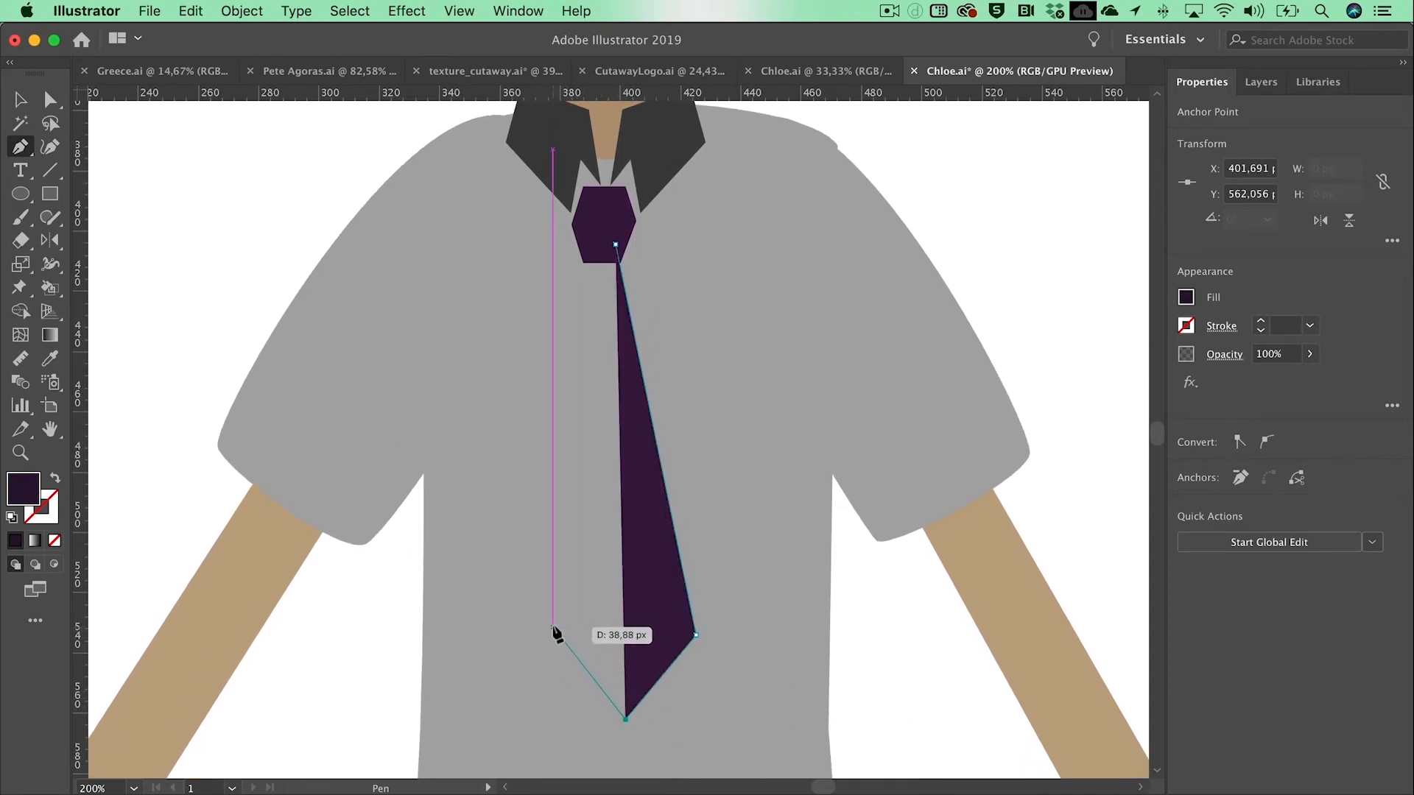
left_click(553, 627)
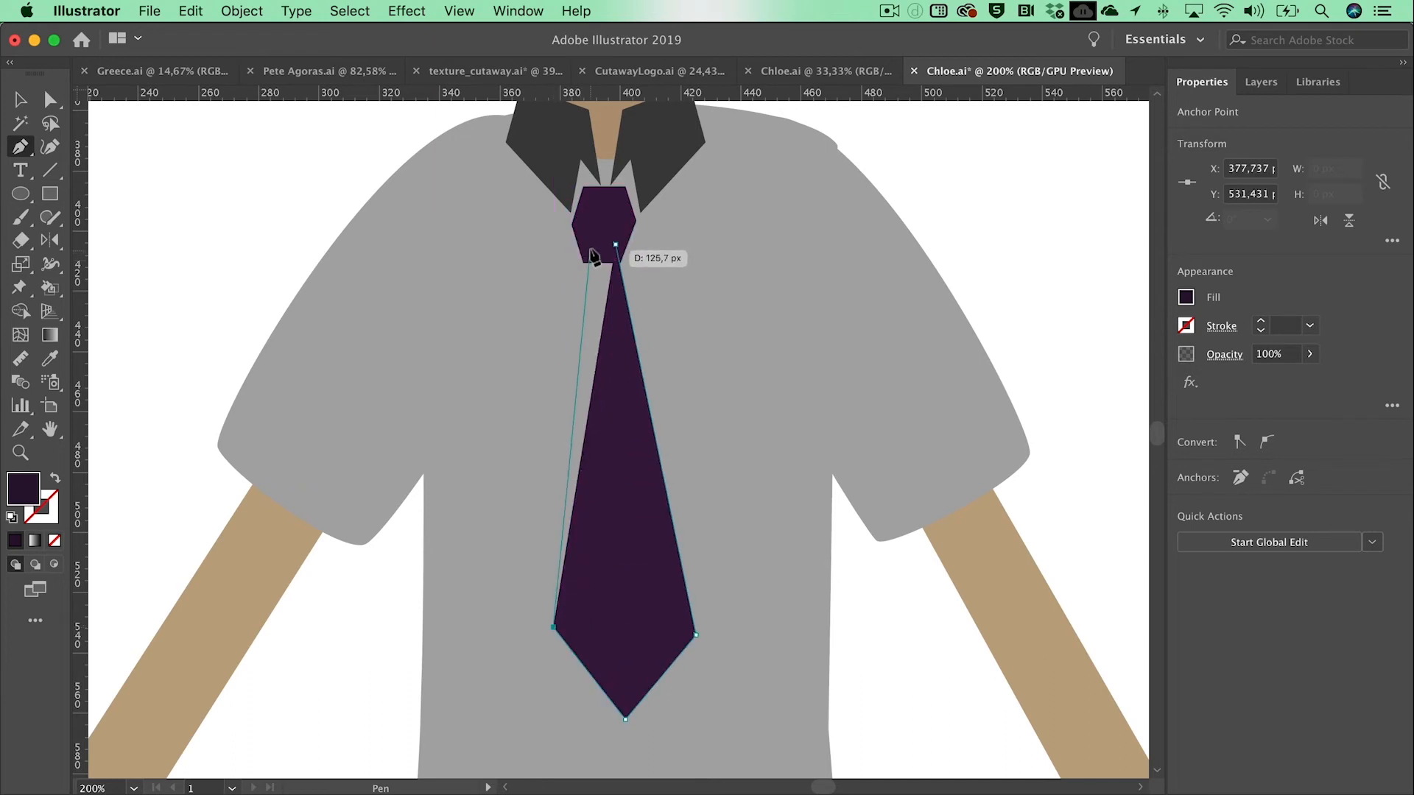
left_click(591, 244)
left_click(616, 245)
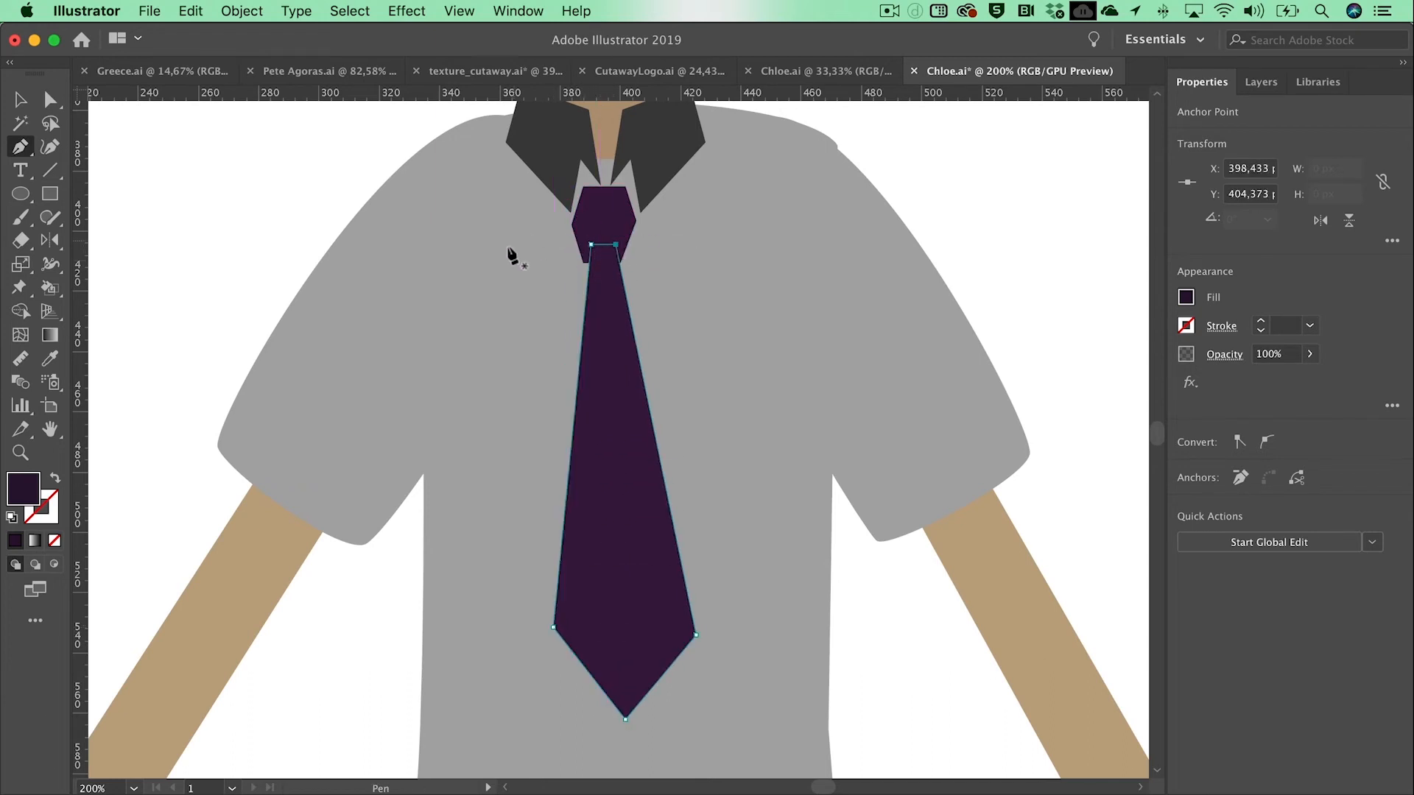
Step: Select the tie knot and move it above the tie blade in the Body BG layer, then deselect it
key("v")
left_click(608, 230)
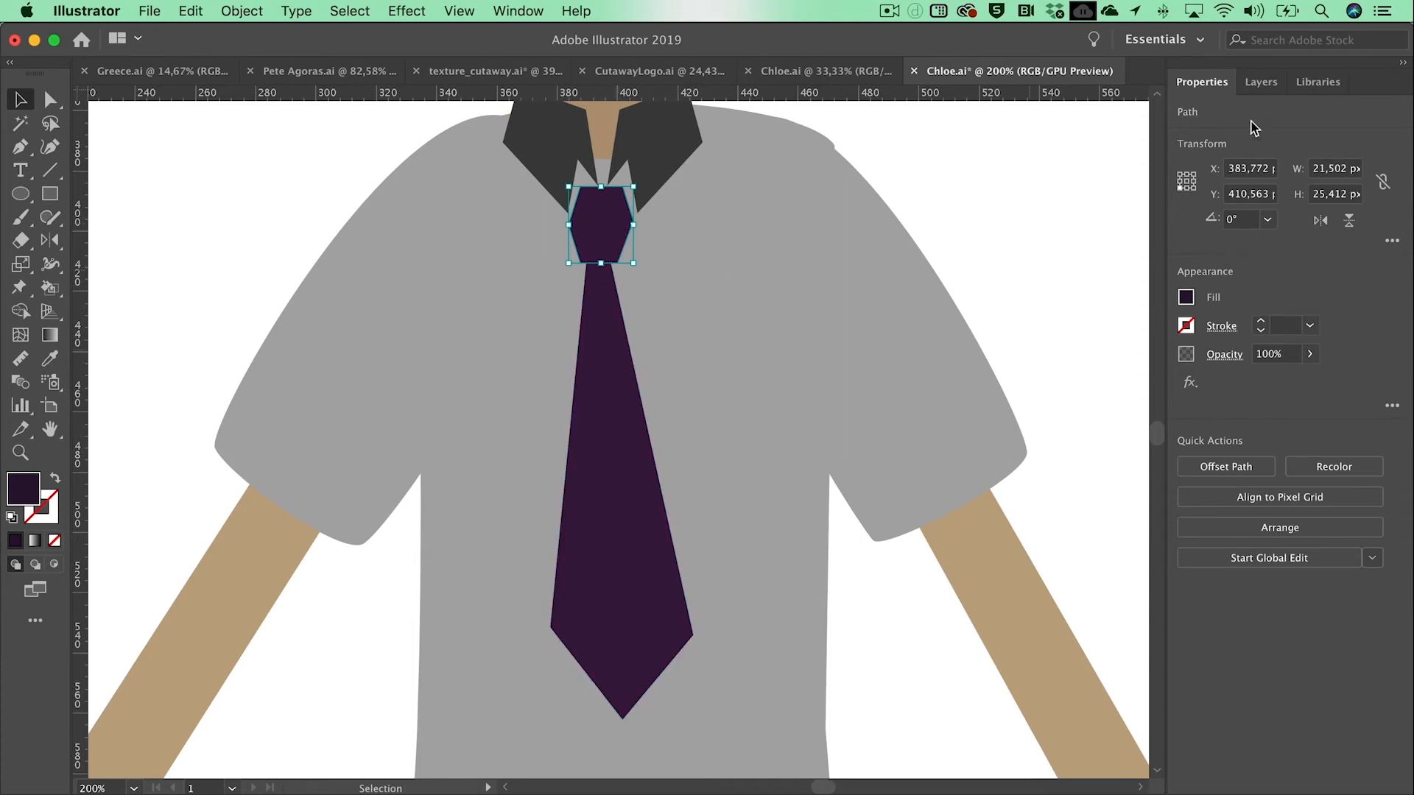
left_click(1261, 82)
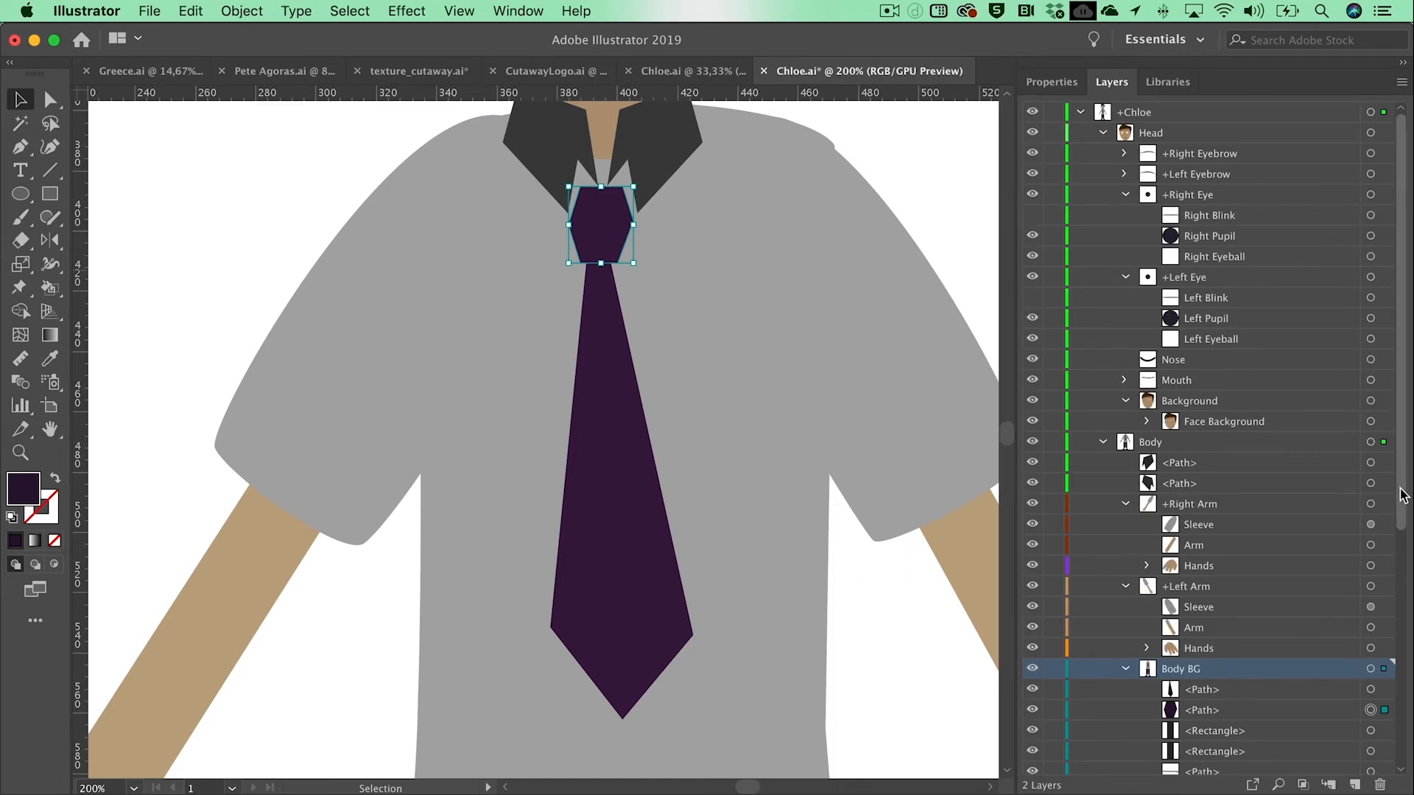
scroll(1262, 563, "down", 5)
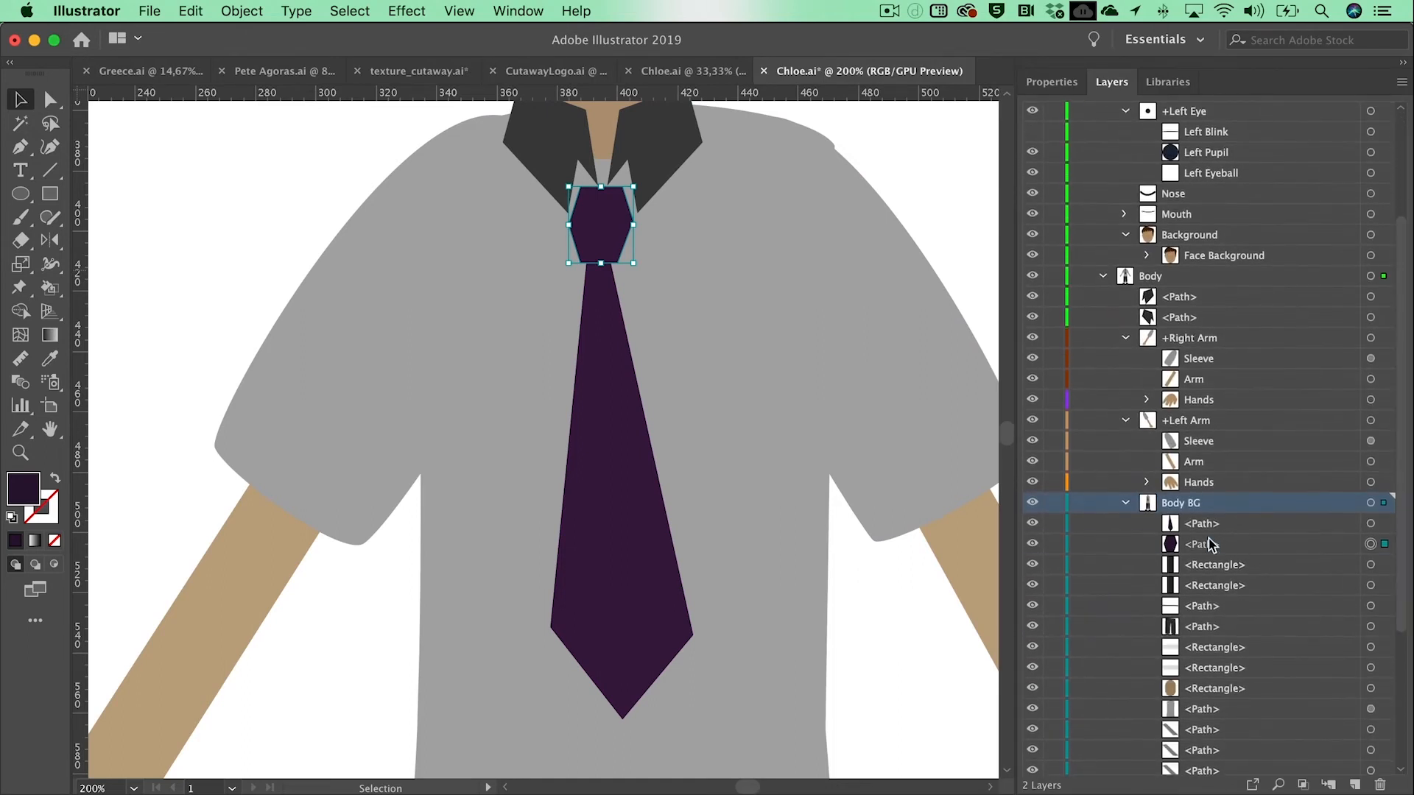
left_click_drag(1199, 543, 1194, 517)
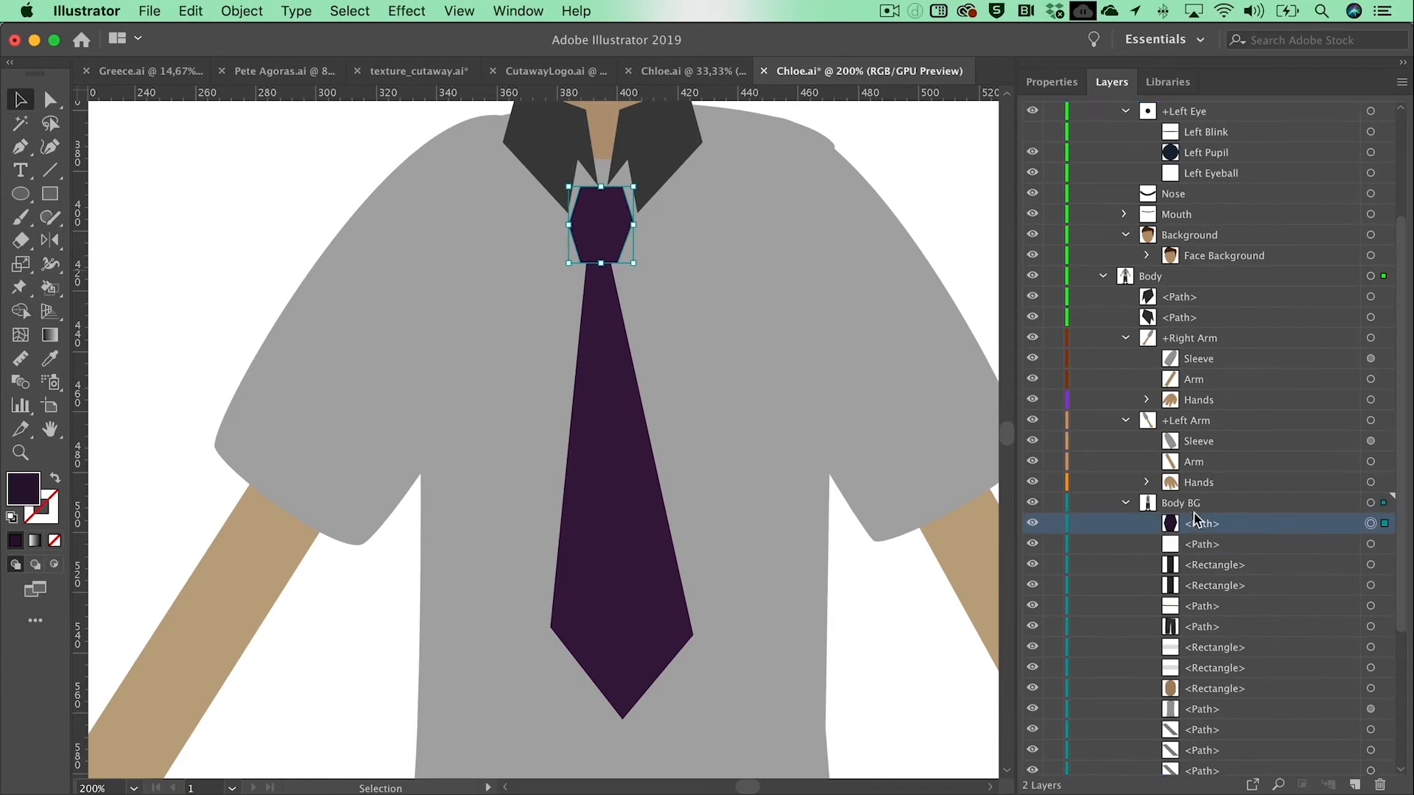
left_click(907, 168)
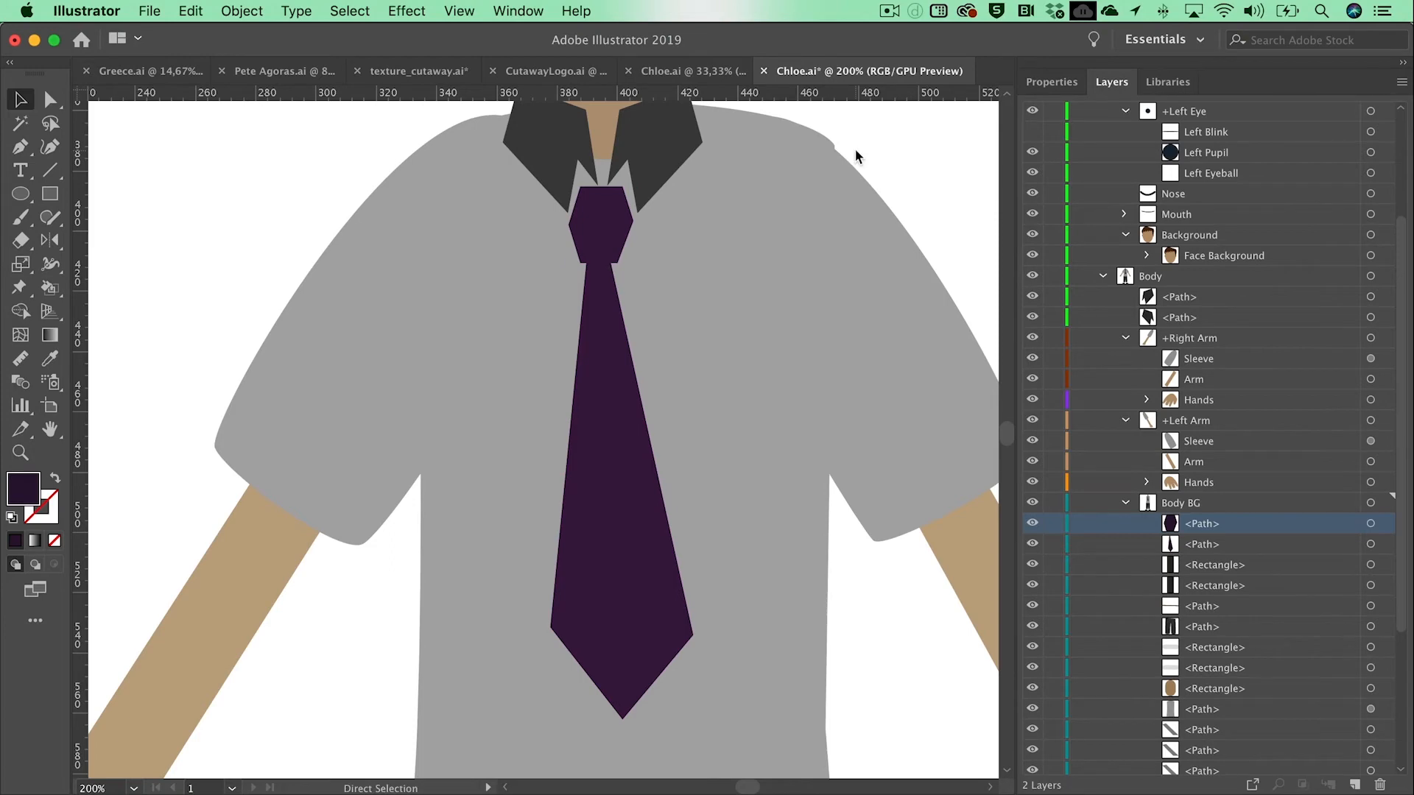
Step: Stretch the tie blade downward so that its tip ends just above the belt
key("super+minus")
key("super+minus")
key("super+minus")
key("super+minus")
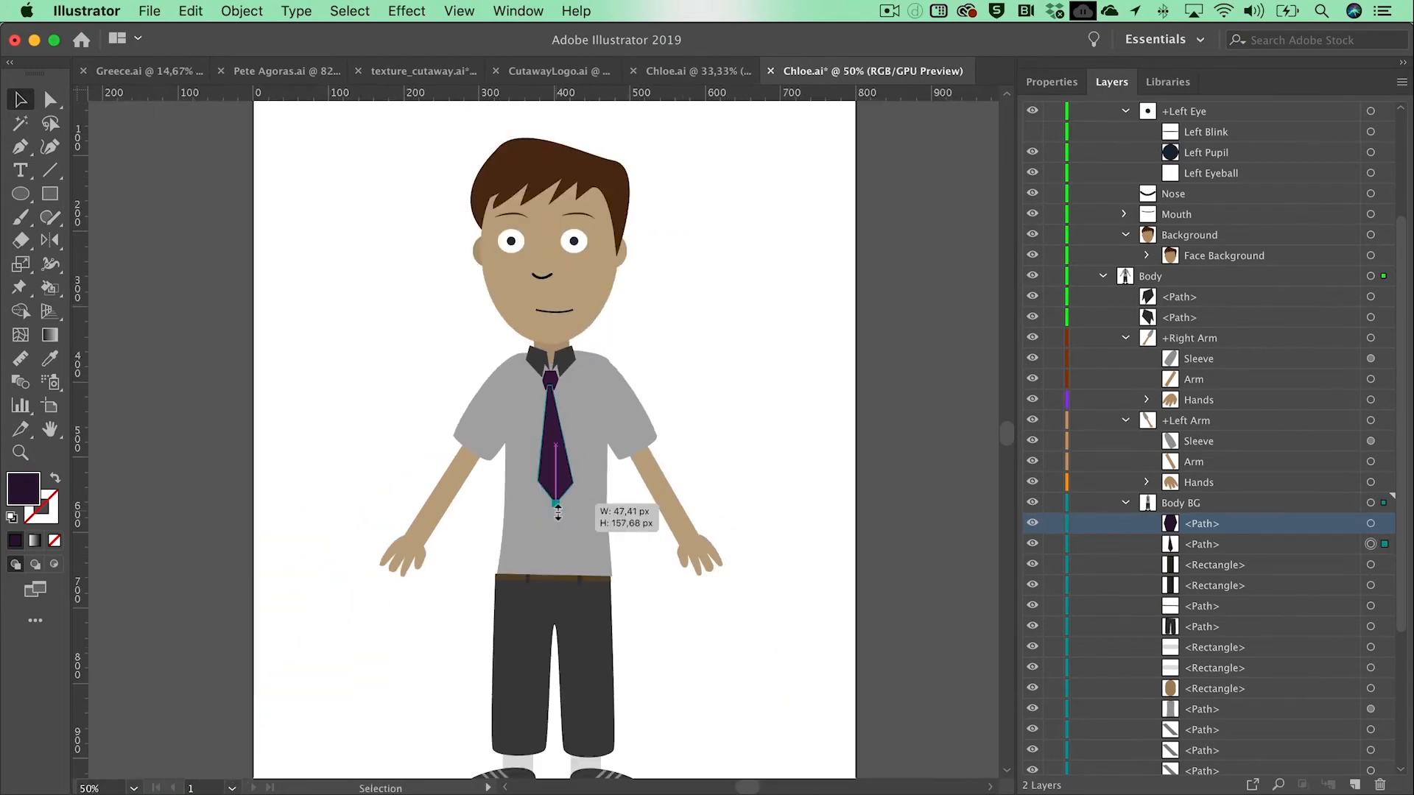
left_click(553, 508)
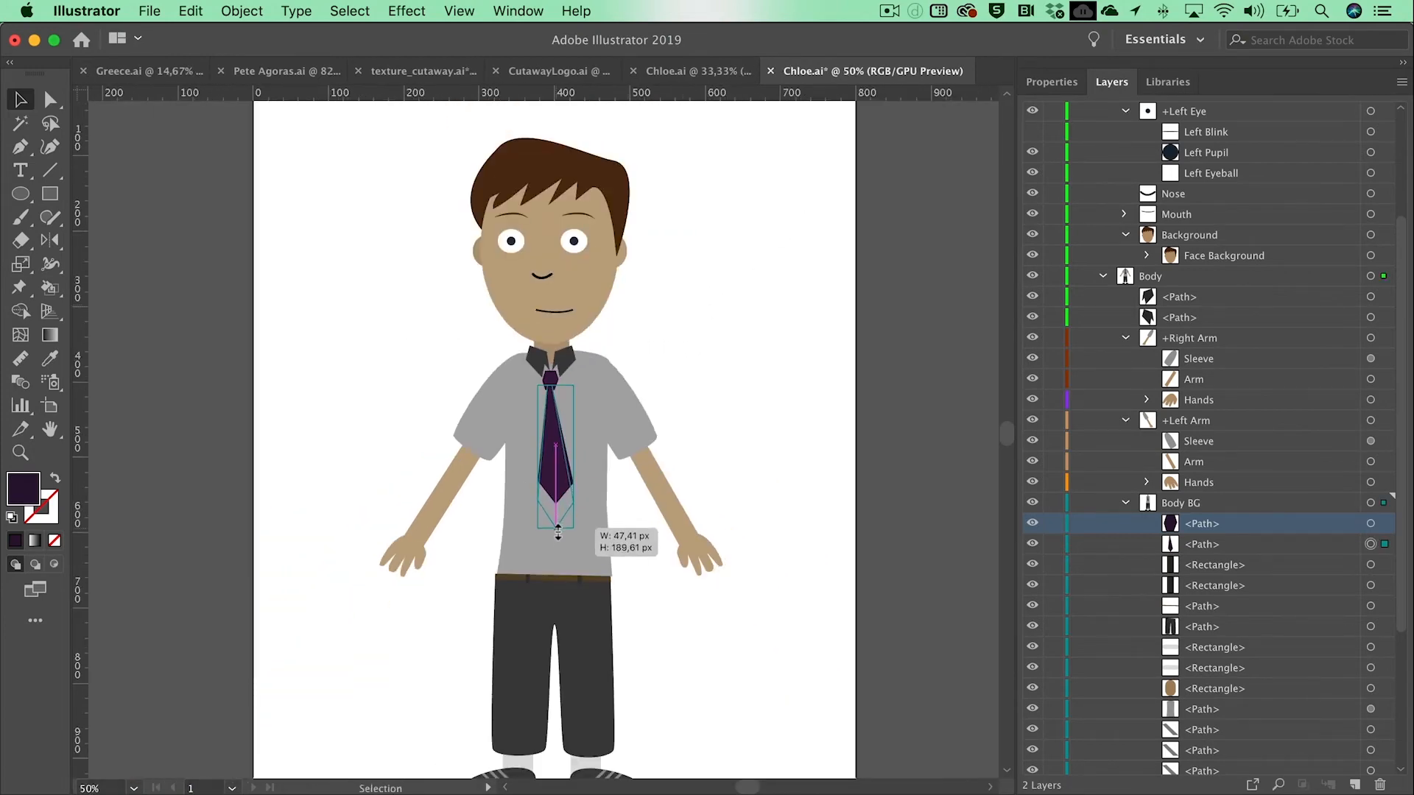
left_click(747, 413)
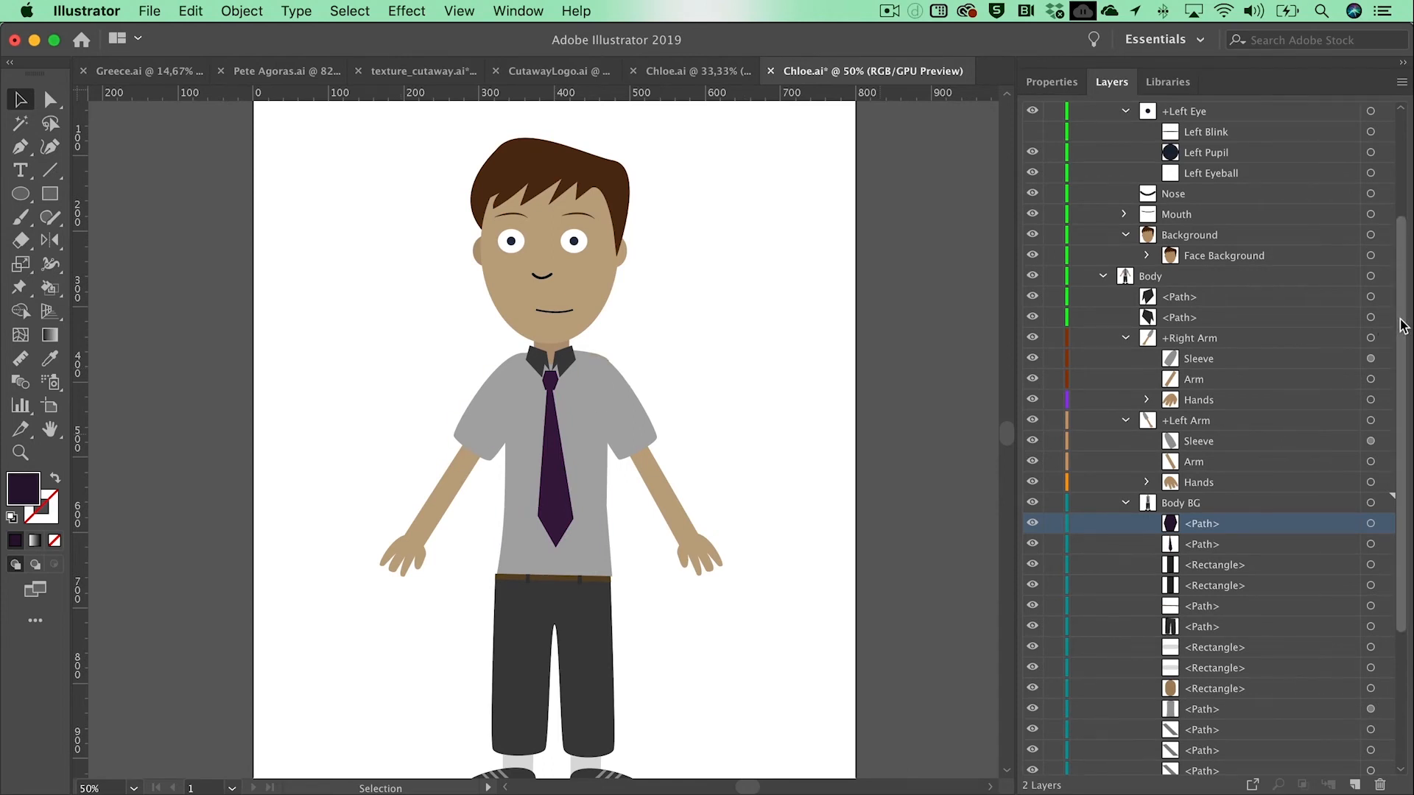
Step: Draw a dark purple rectangle covering the character's right eye in the +Left Eyebrow layer and expand that layer
scroll(1403, 326, "up", 5)
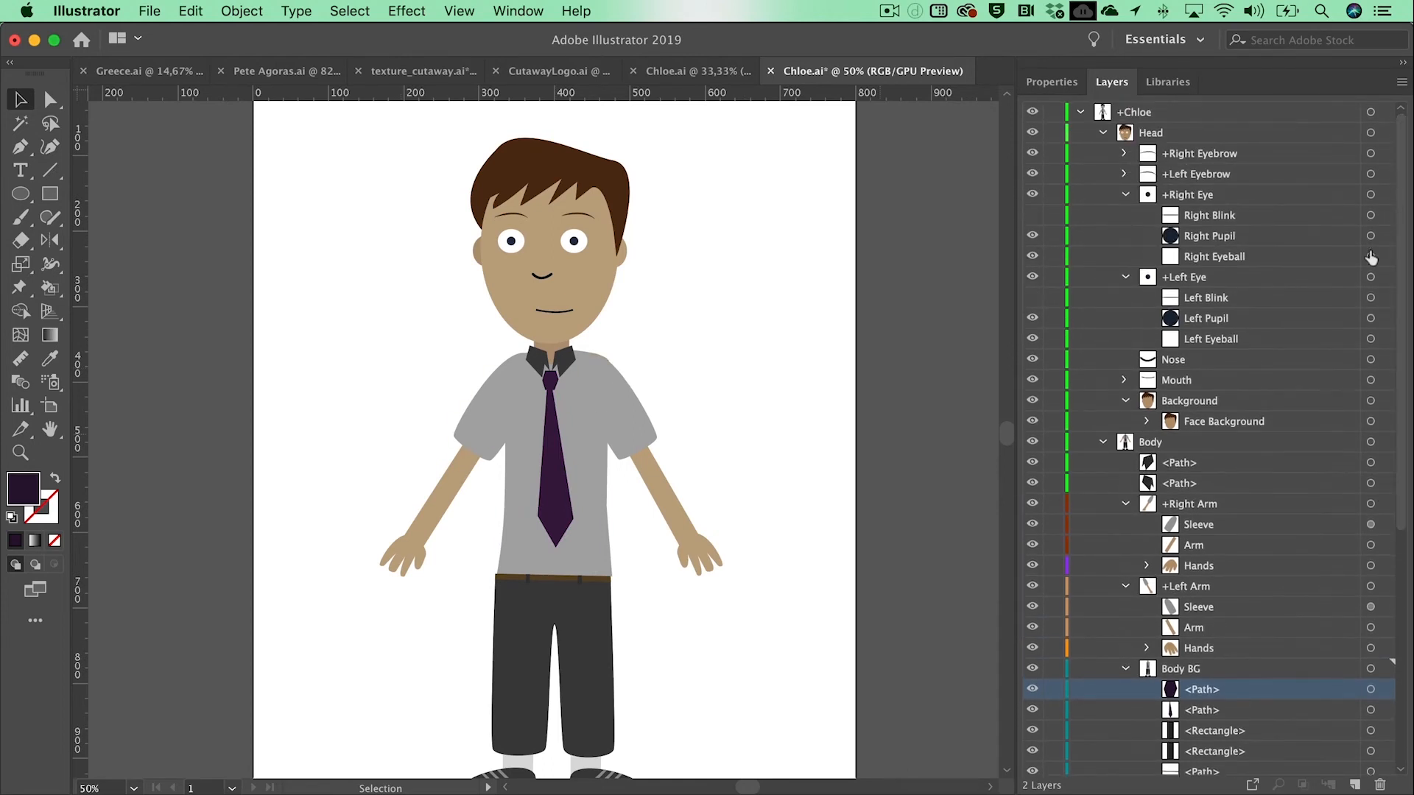
left_click(1222, 177)
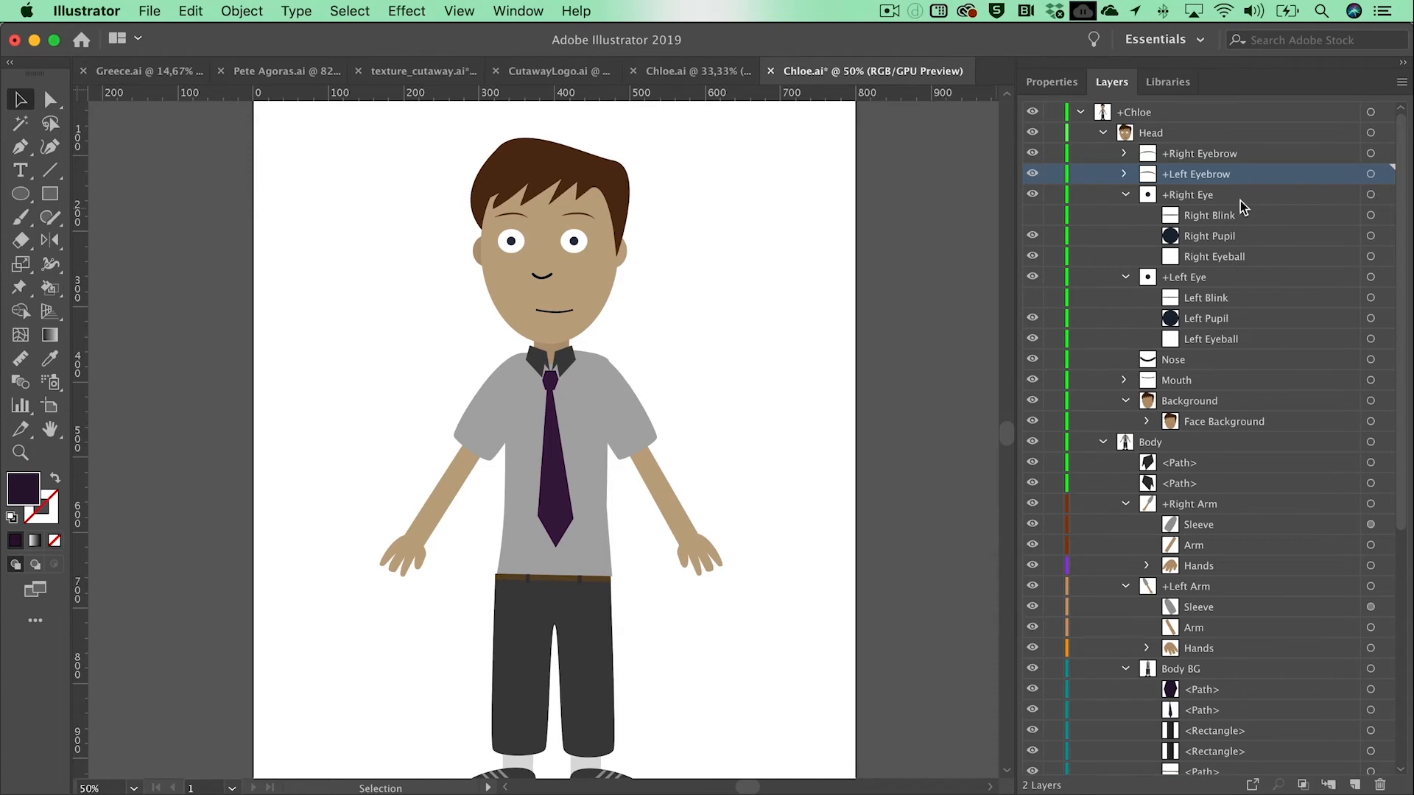
left_click(21, 452)
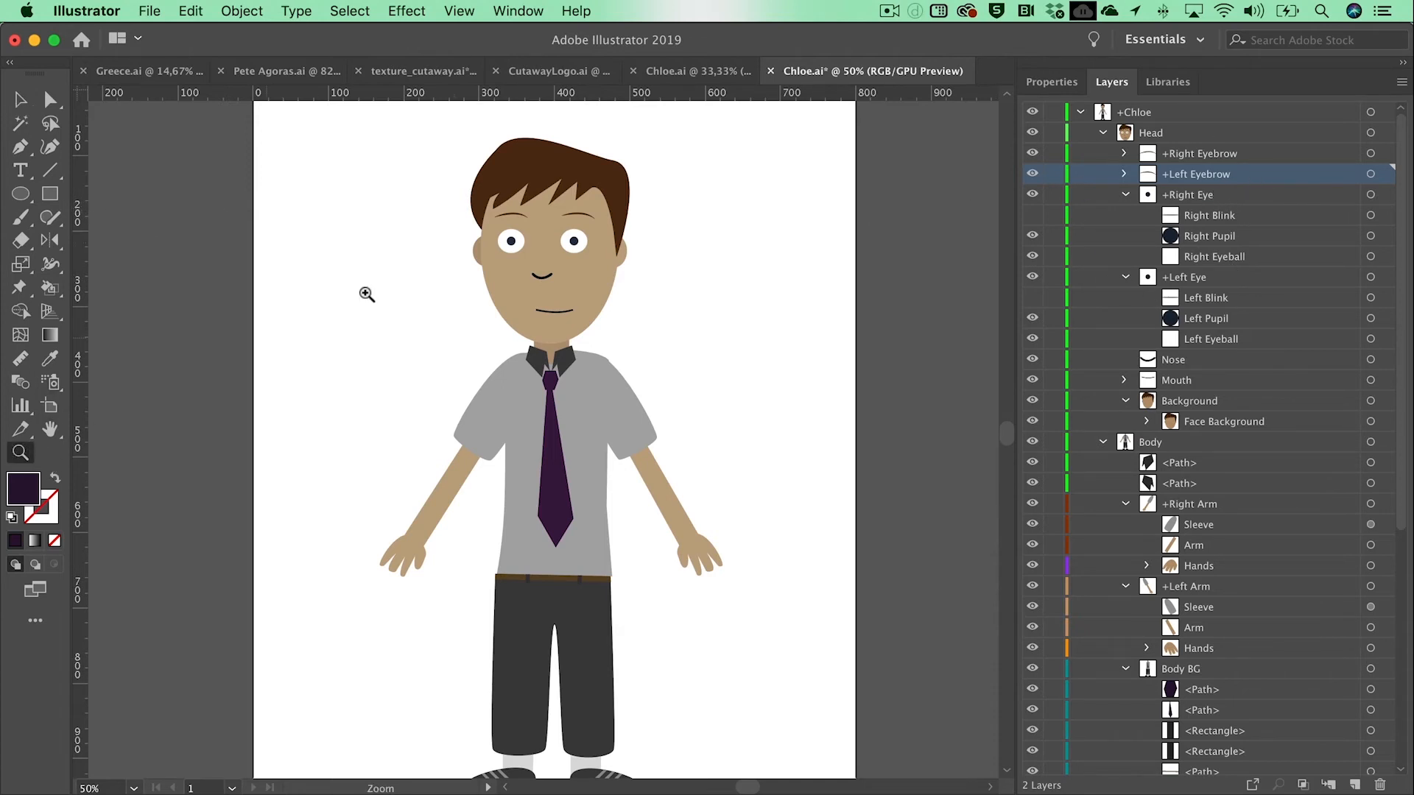
left_click(565, 230)
left_click(508, 443)
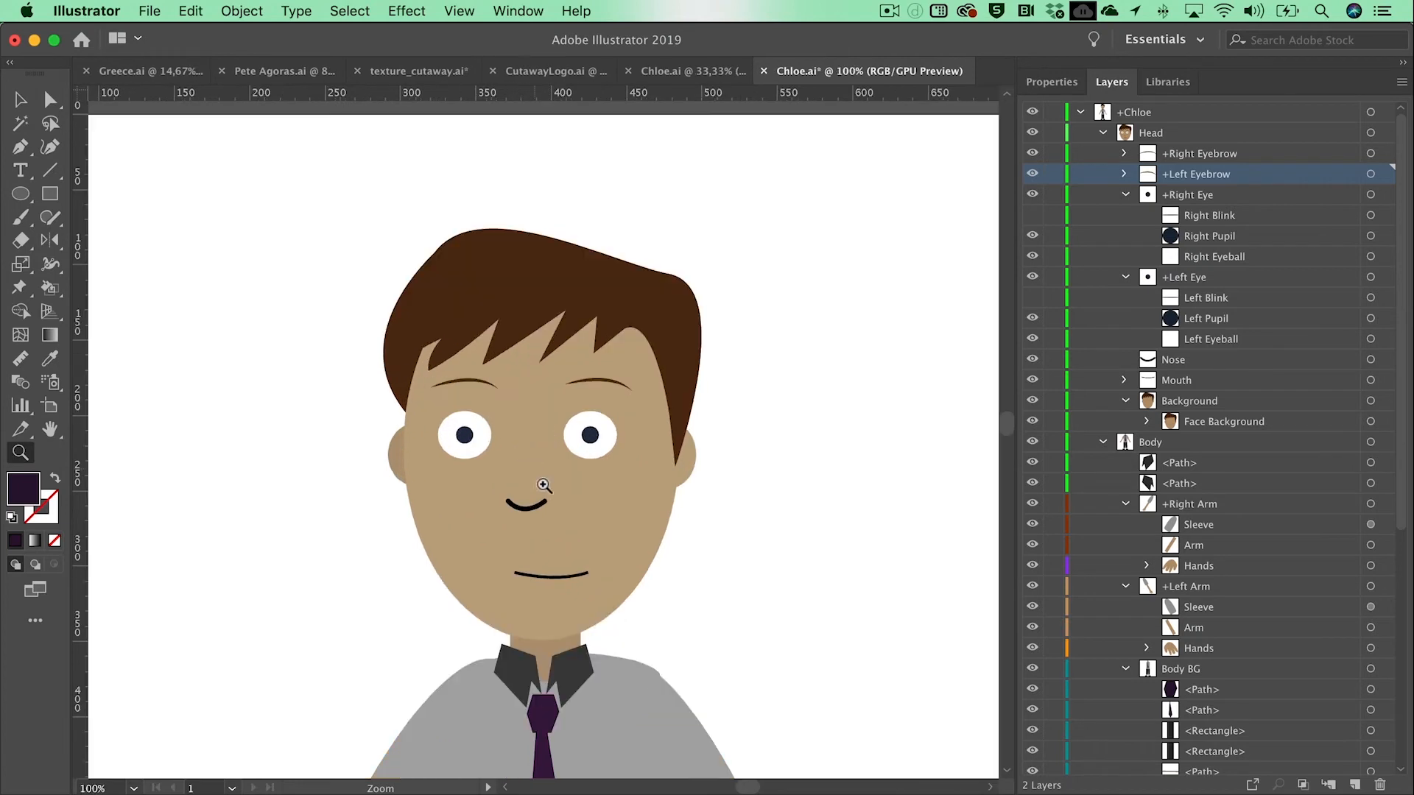
left_click(543, 438)
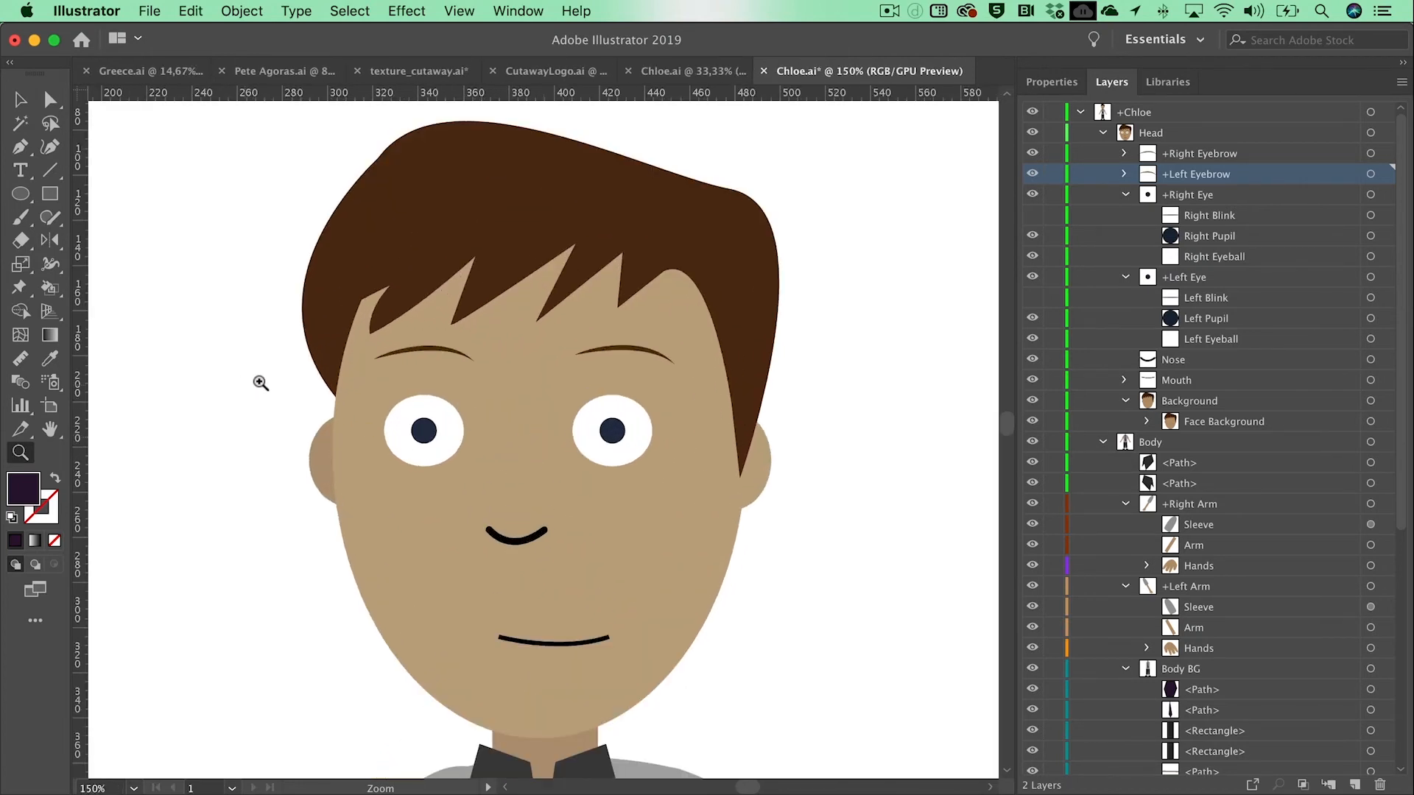
left_click(57, 196)
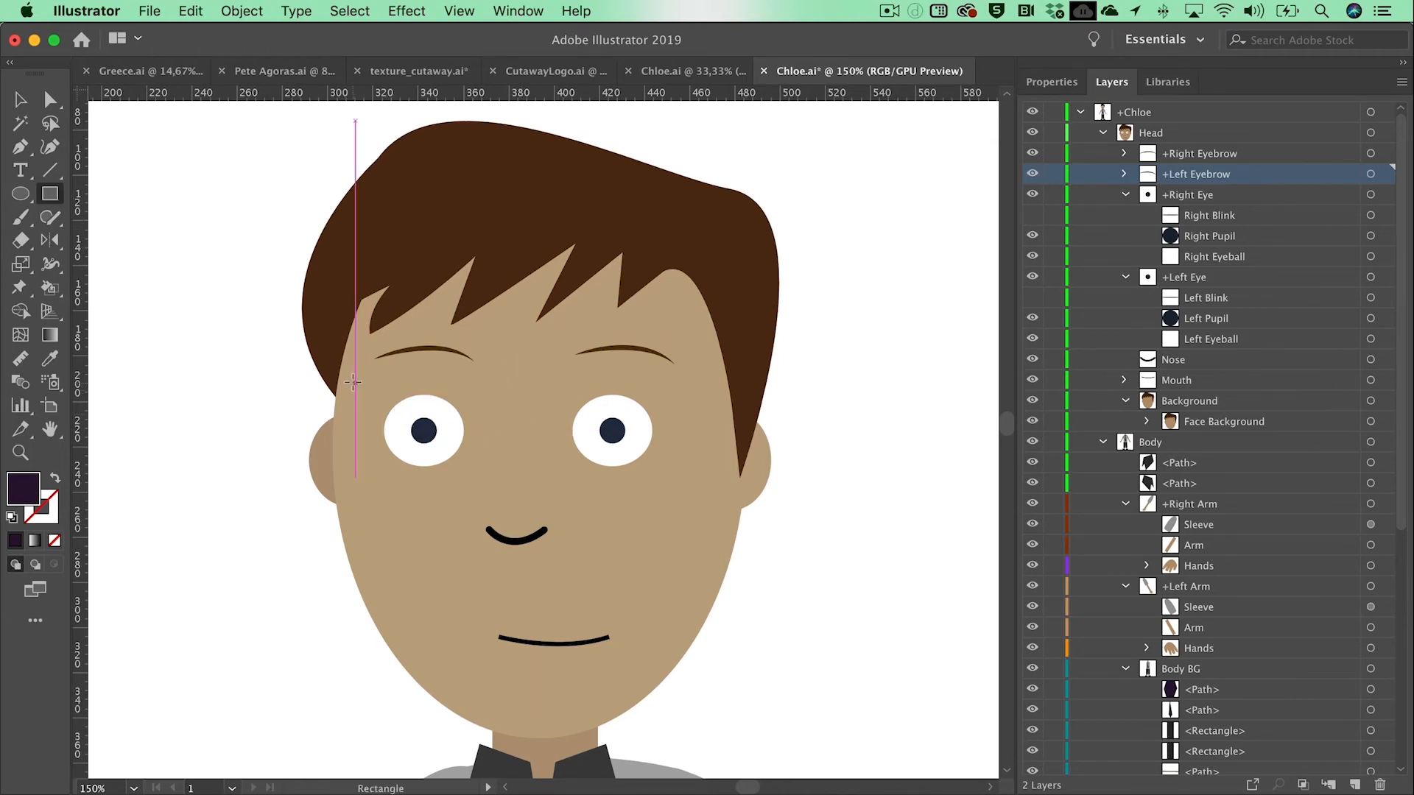
left_click_drag(355, 382, 498, 489)
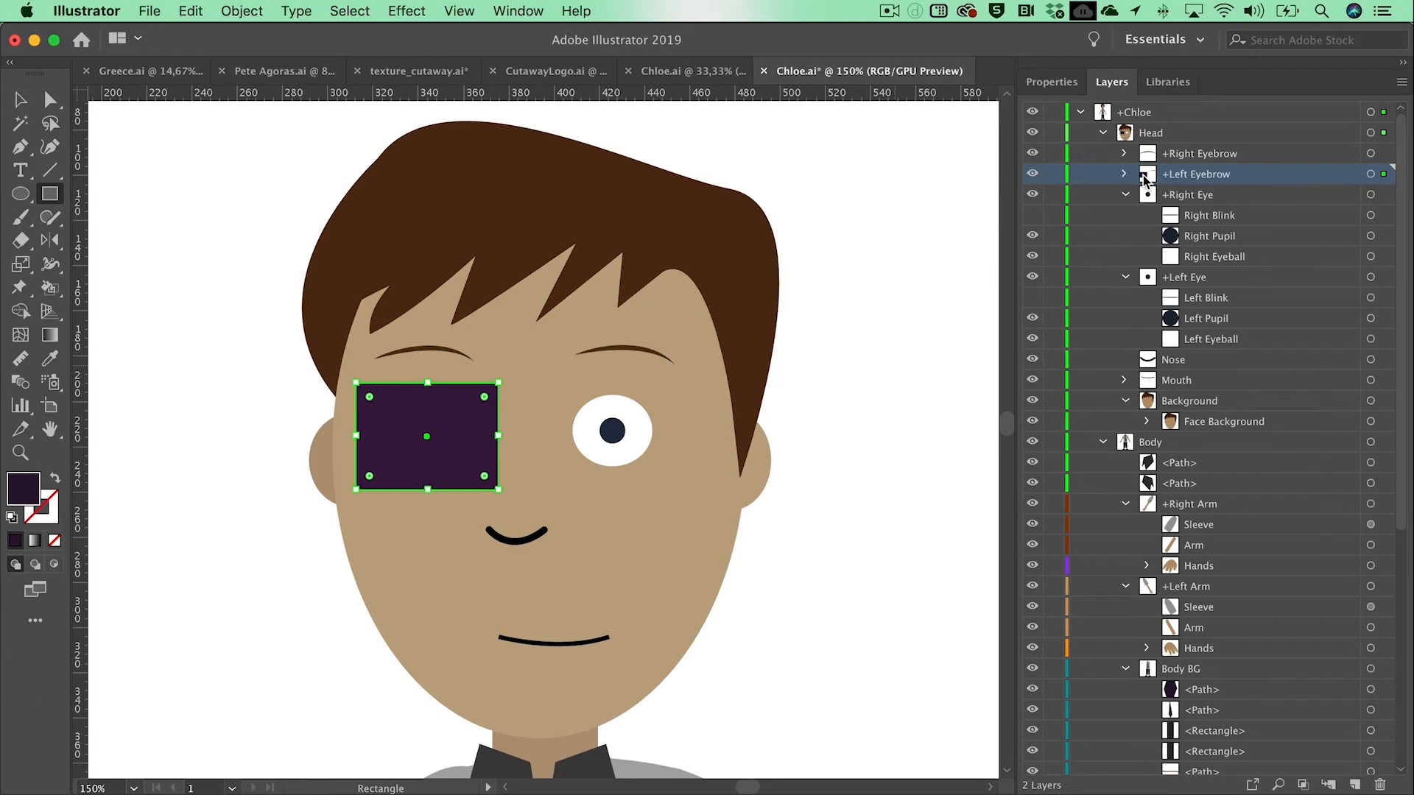
left_click(1124, 174)
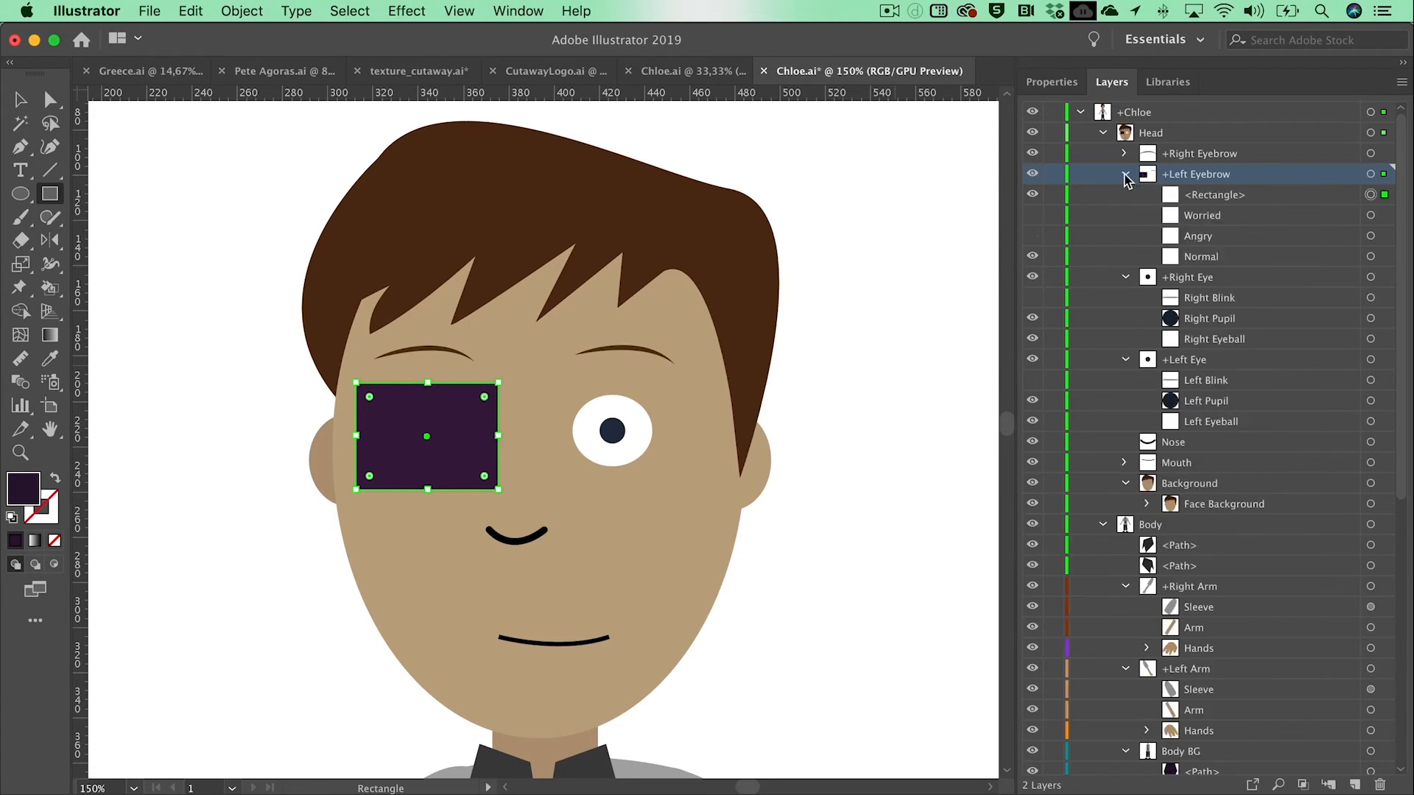
Step: Move the rectangle out of the +Left Eyebrow layer into the Head layer, directly above +Right Eye, and collapse +Left Eyebrow
left_click(1171, 195)
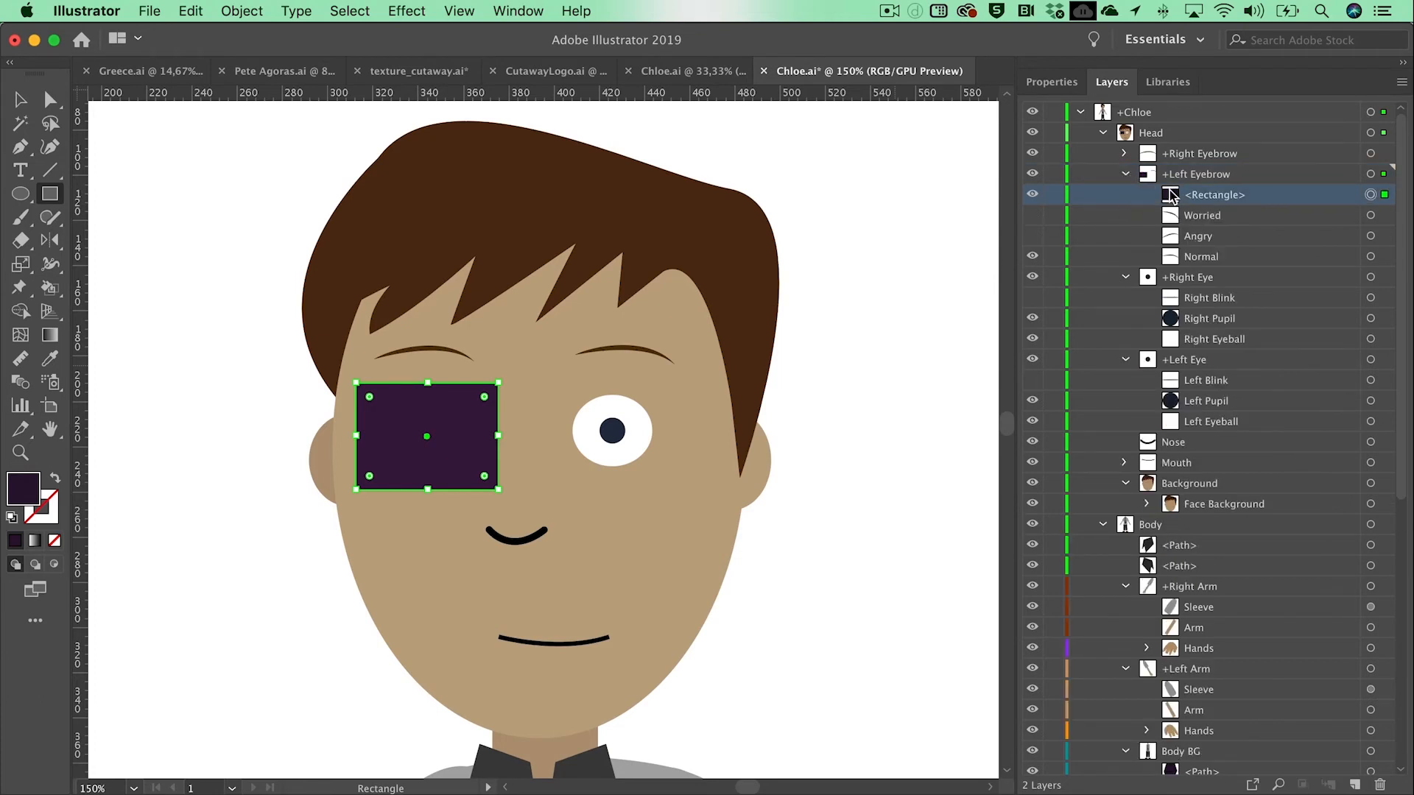
left_click_drag(1173, 198, 1175, 265)
left_click_drag(1175, 260, 1153, 206)
left_click(1125, 195)
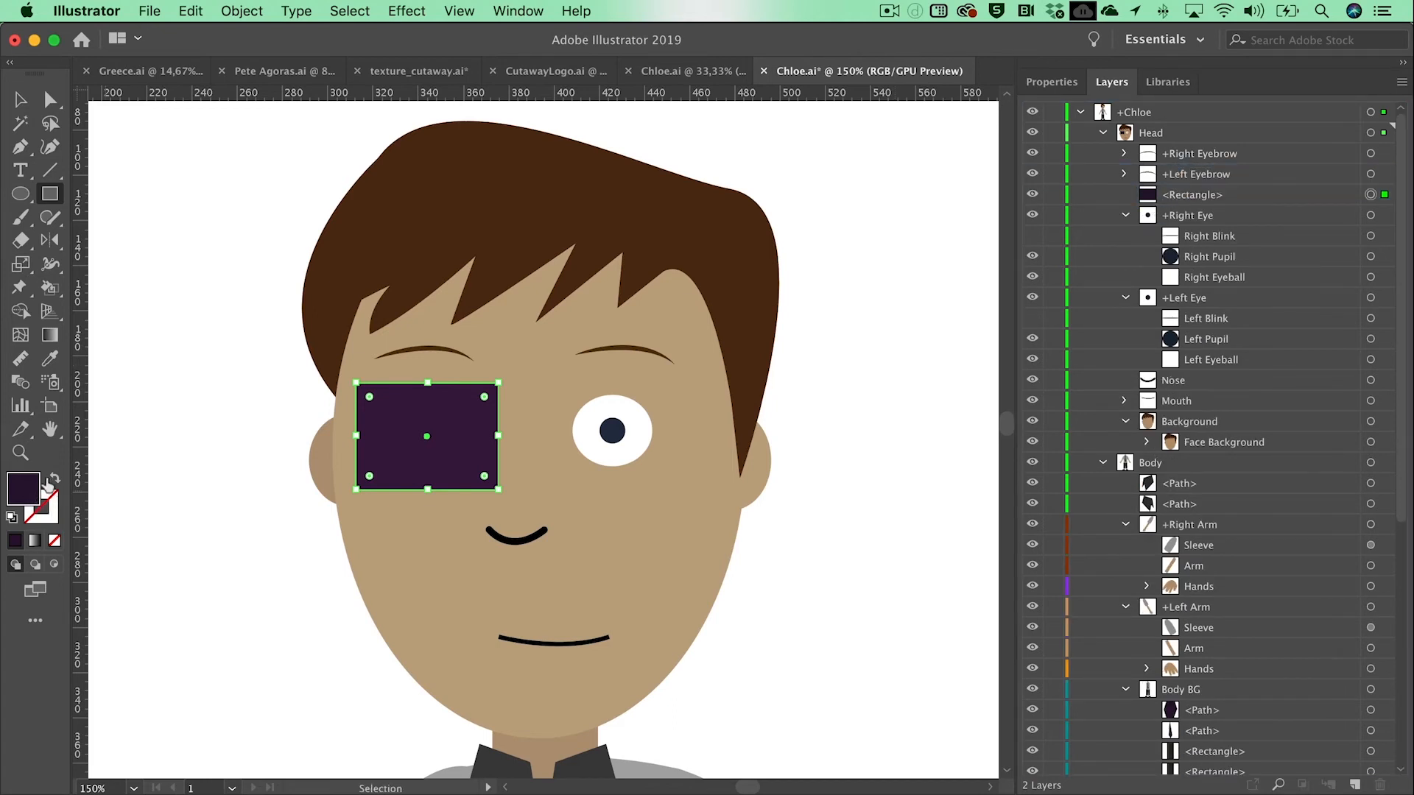
Step: Swap the rectangle's fill and stroke so only a dark purple outline remains, and set the stroke weight to 3 pt
left_click(56, 481)
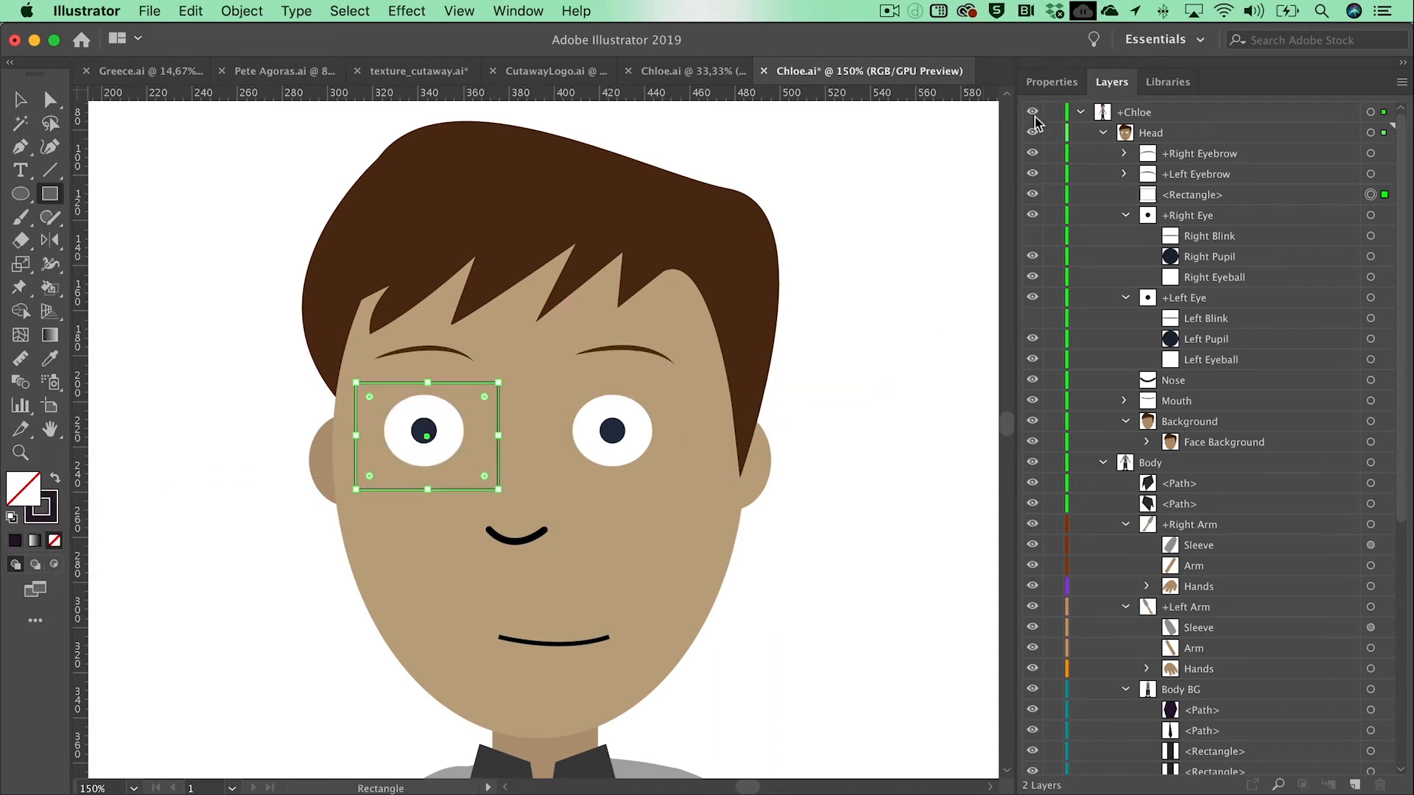
left_click(1055, 83)
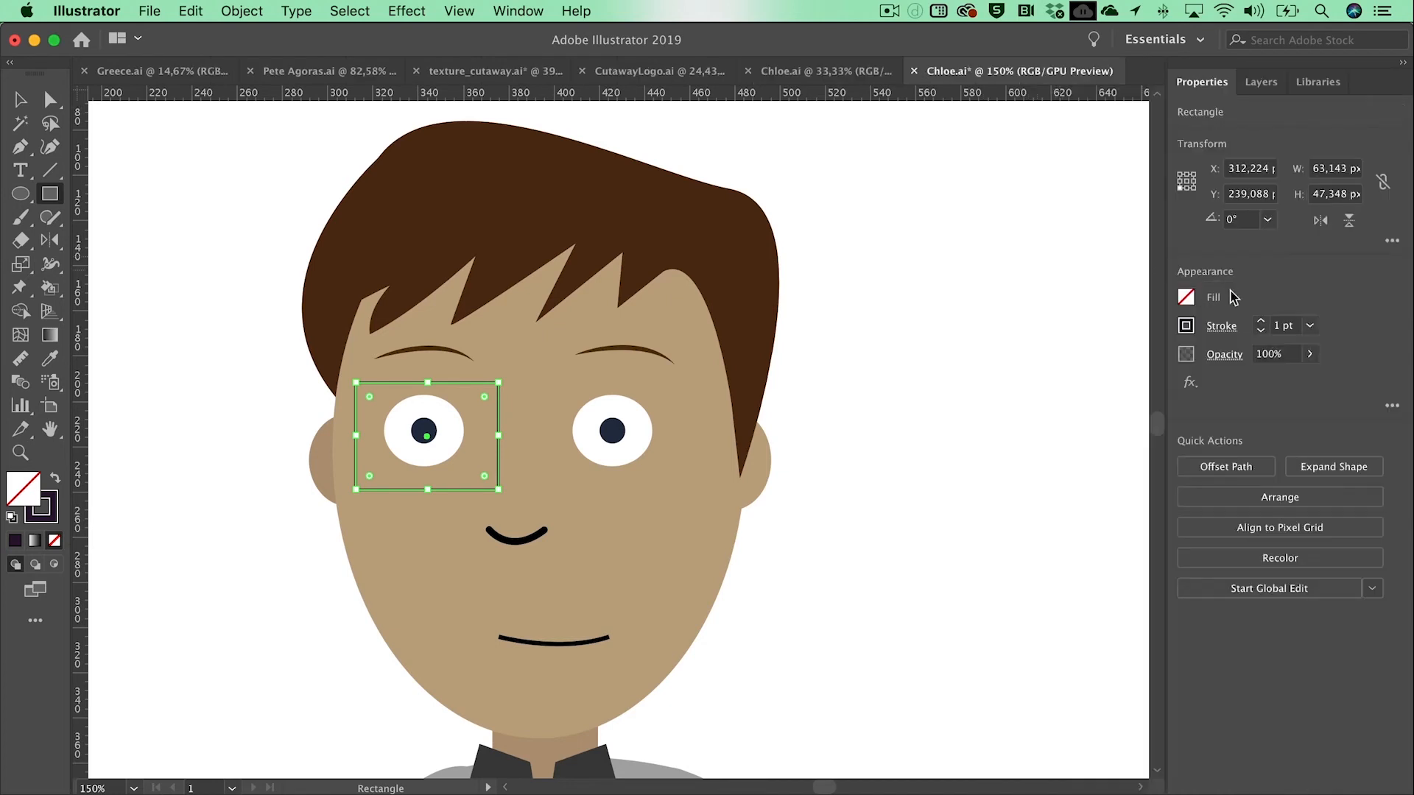
left_click(1260, 322)
left_click(1260, 322)
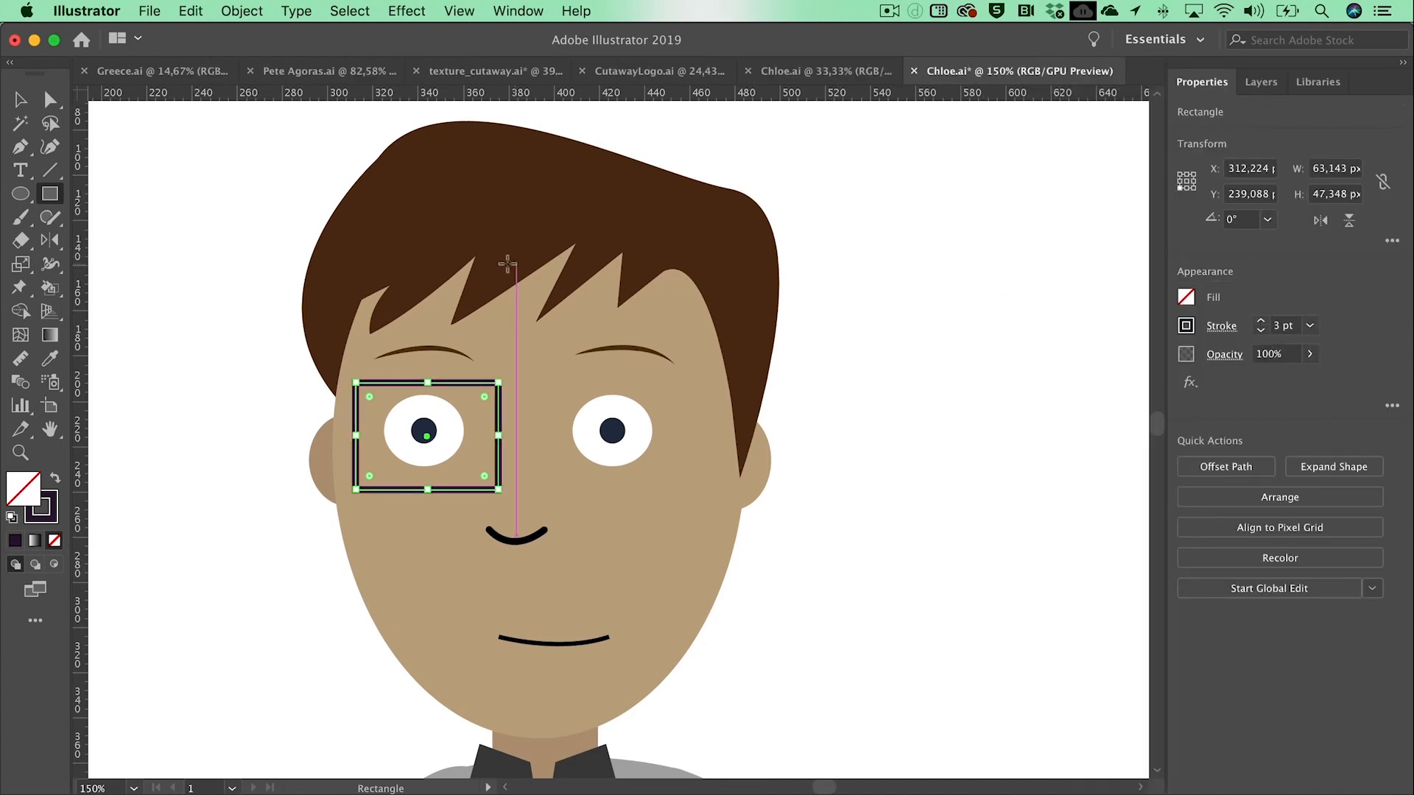
Step: Round all four corners of the rectangular outline around the right eye with the Direct Selection tool
left_click(50, 99)
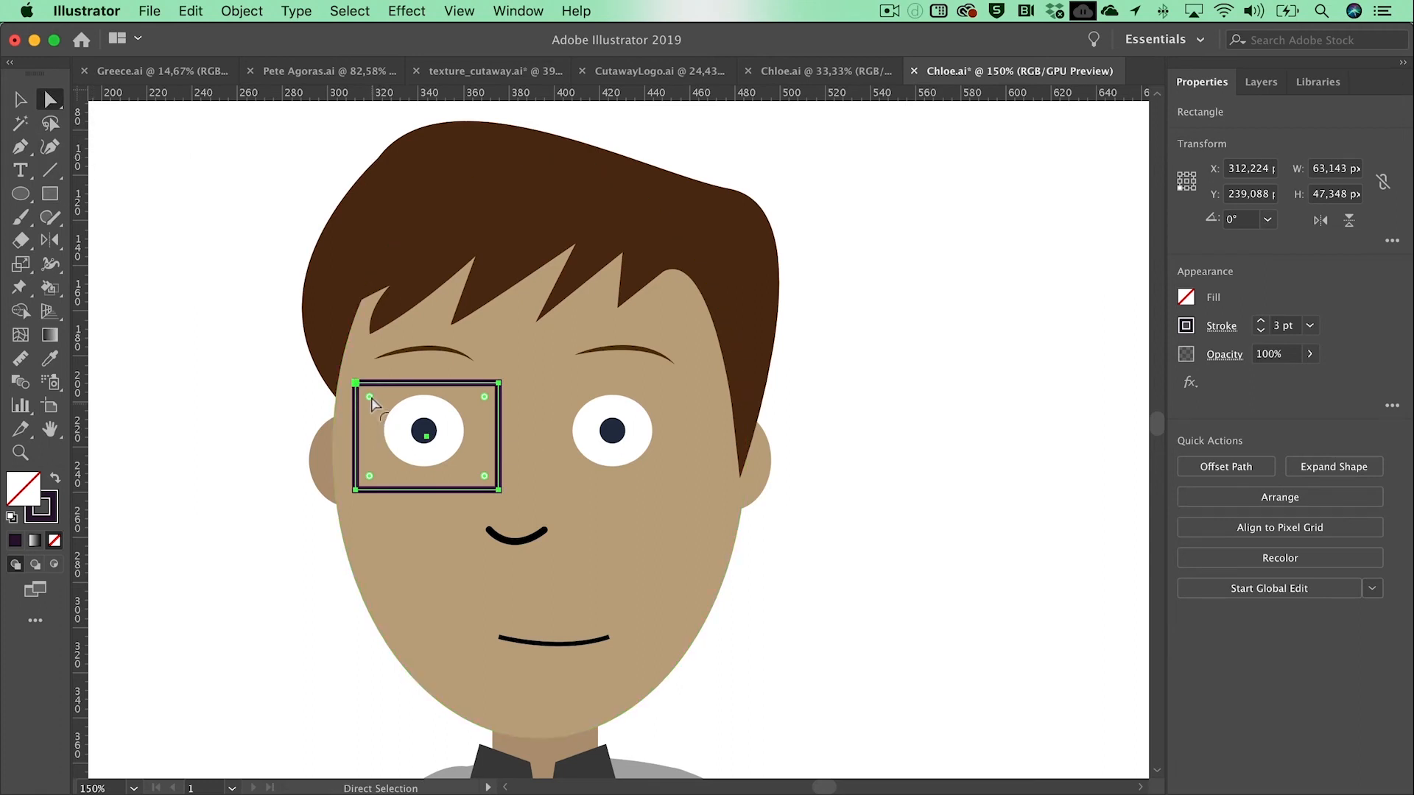
left_click_drag(371, 402, 377, 416)
key("v")
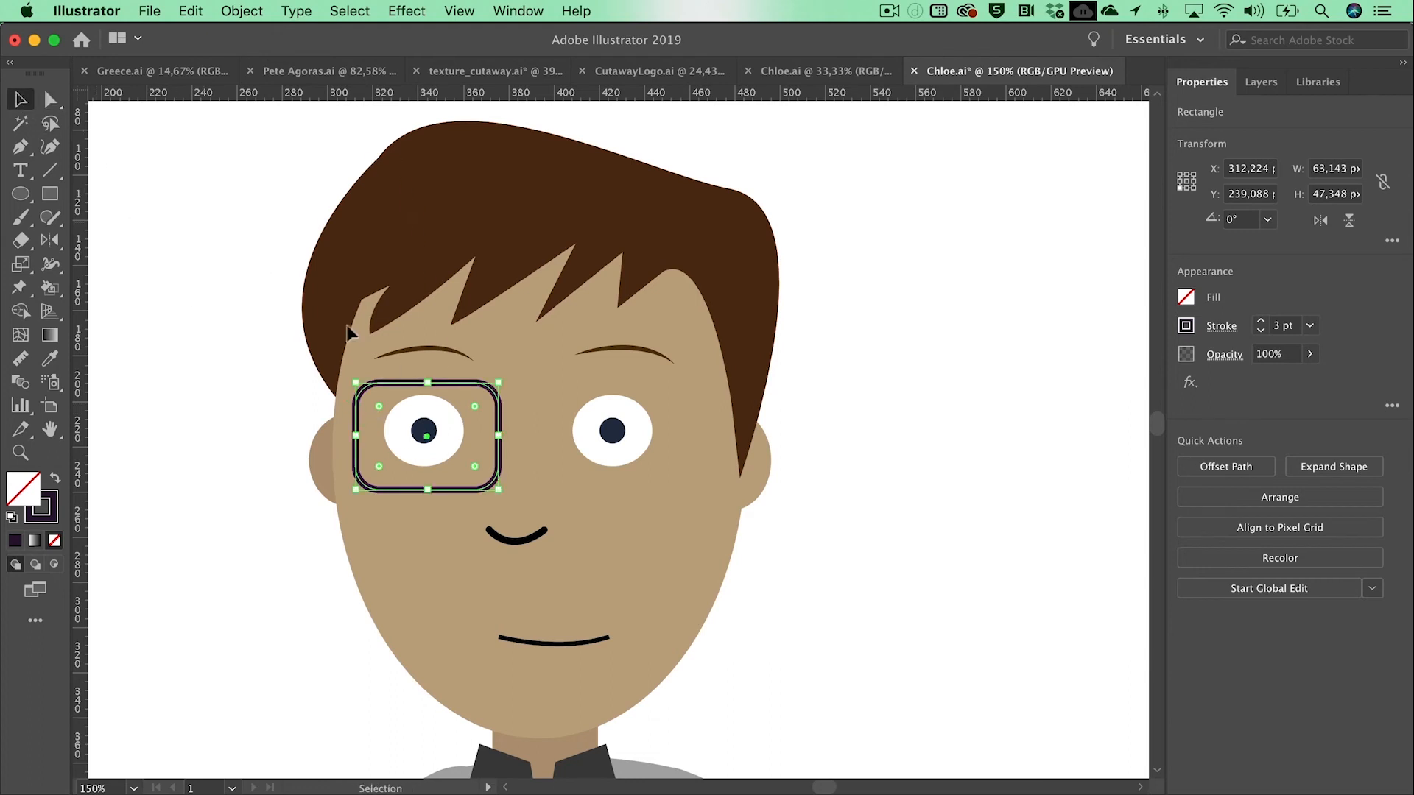
Step: Duplicate the rounded frame about 83 px across onto the left eye and connect both frames with a short horizontal bridge line
left_click_drag(462, 384, 650, 393)
key("backslash")
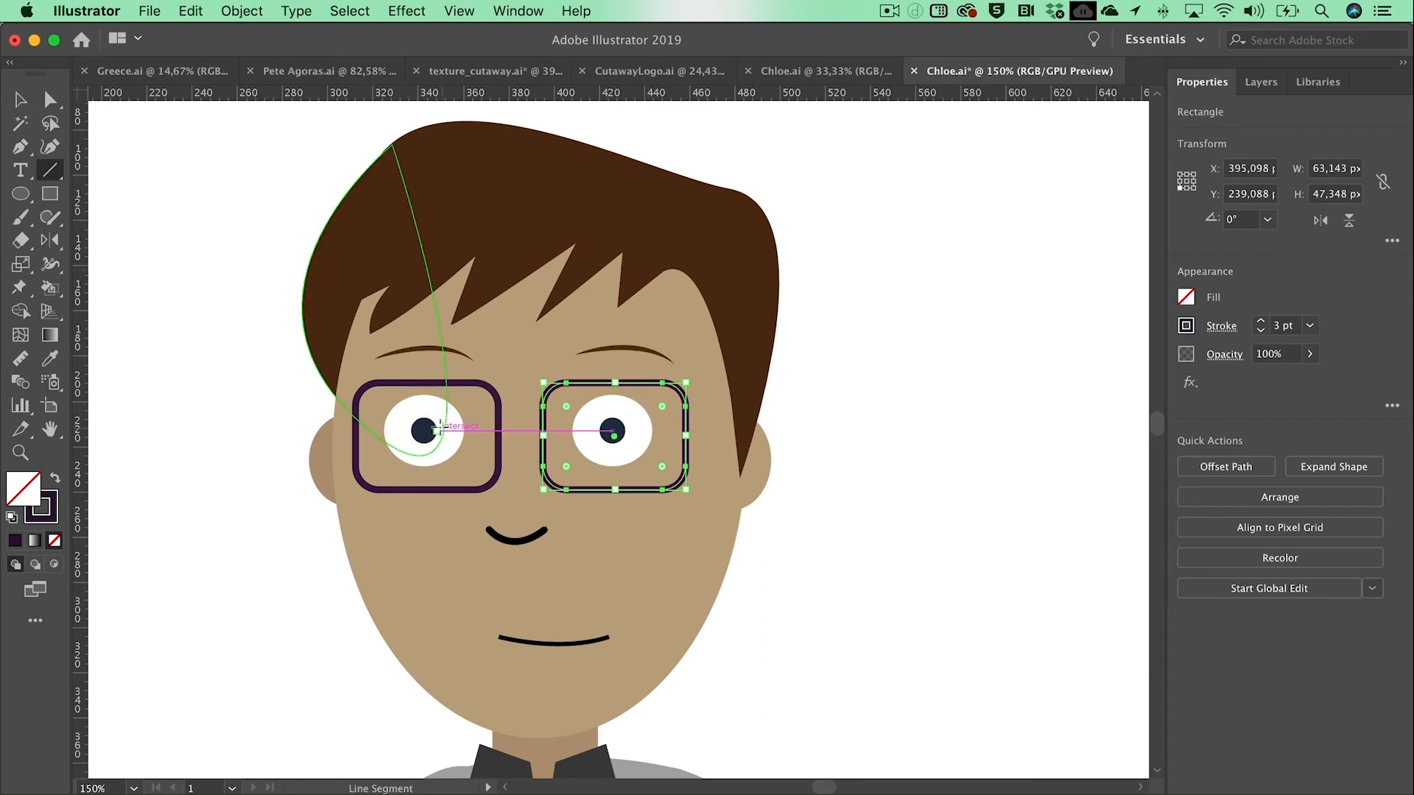
left_click_drag(498, 406, 543, 406)
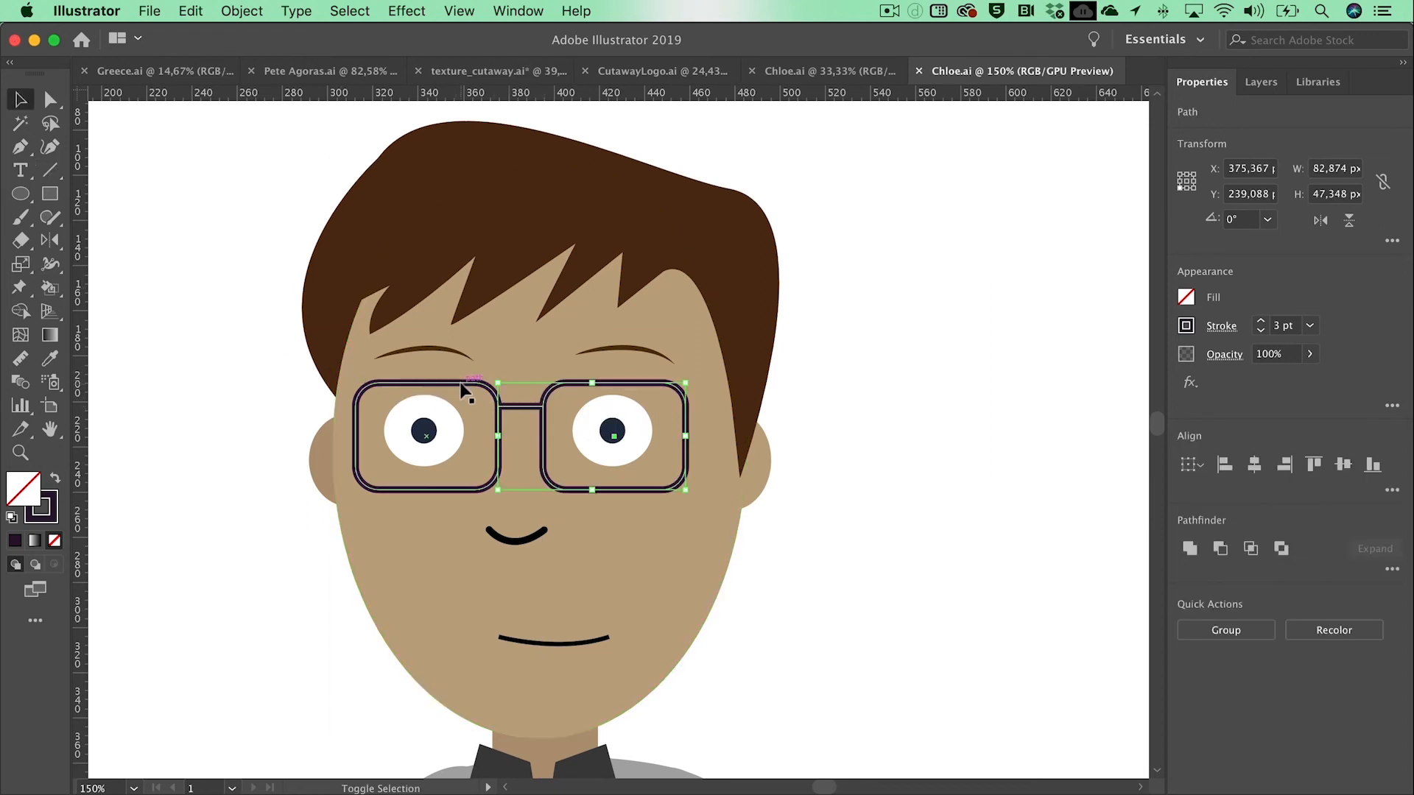
Step: Select both eyeglass frames together with the bridge line and group them in the Head layer
left_click(457, 382, "shift")
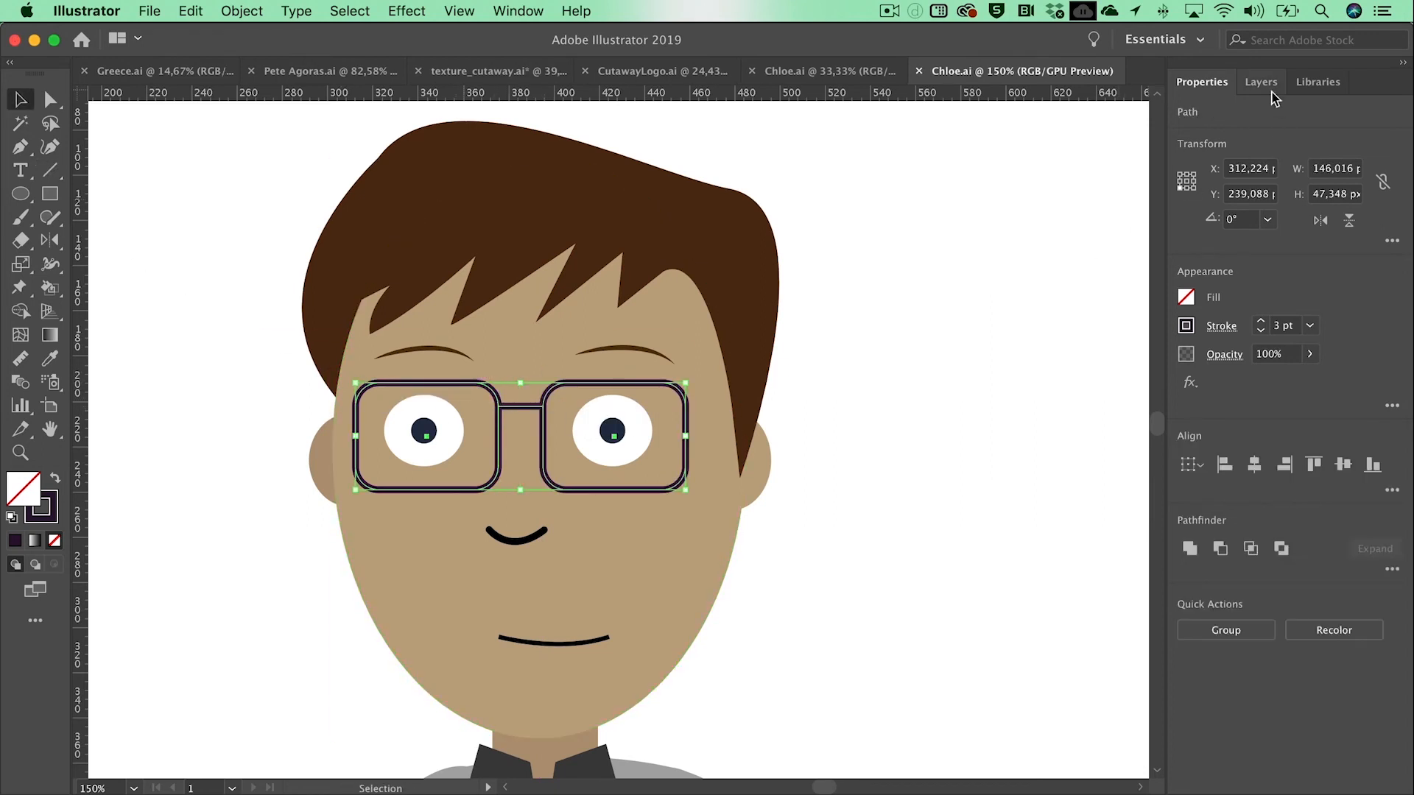
left_click(1265, 84)
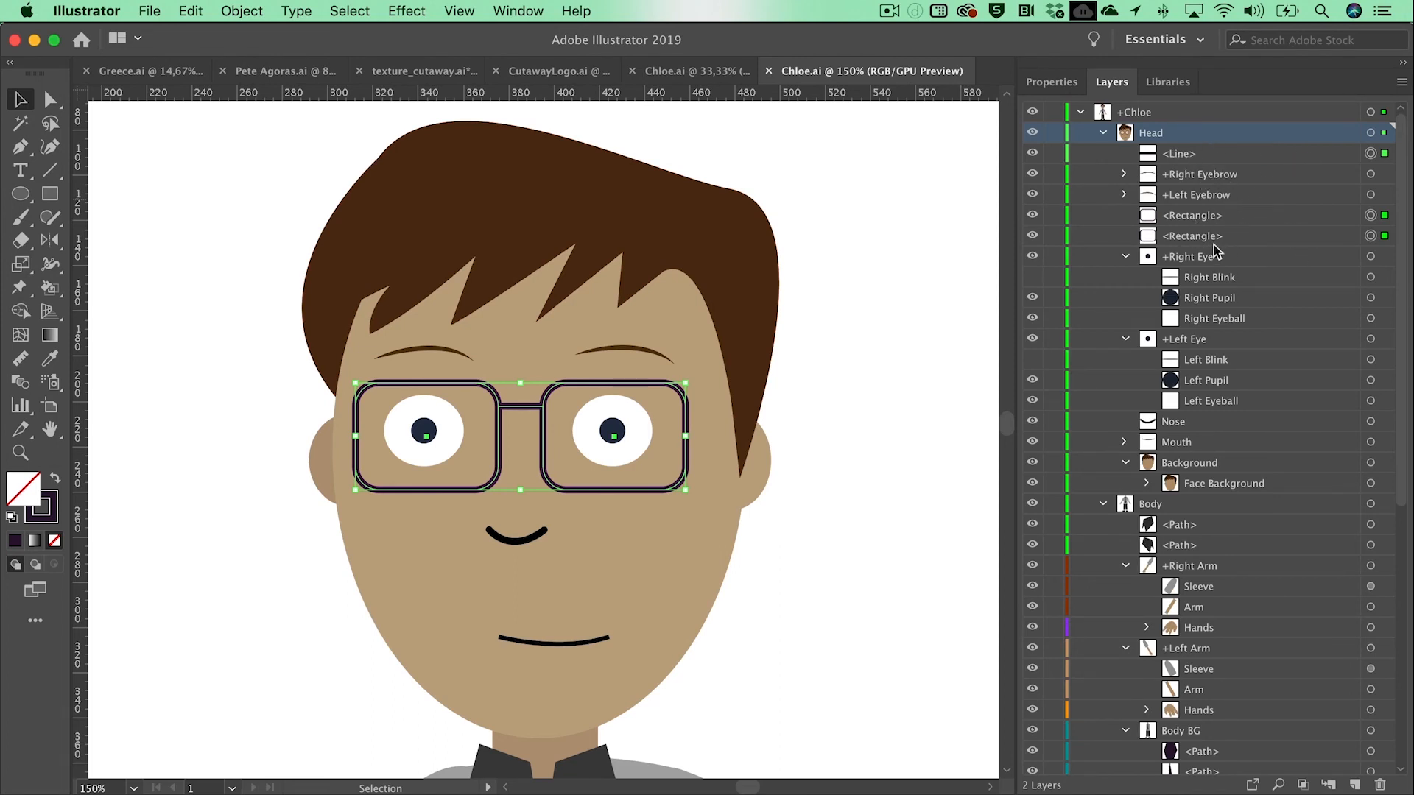
left_click(239, 10)
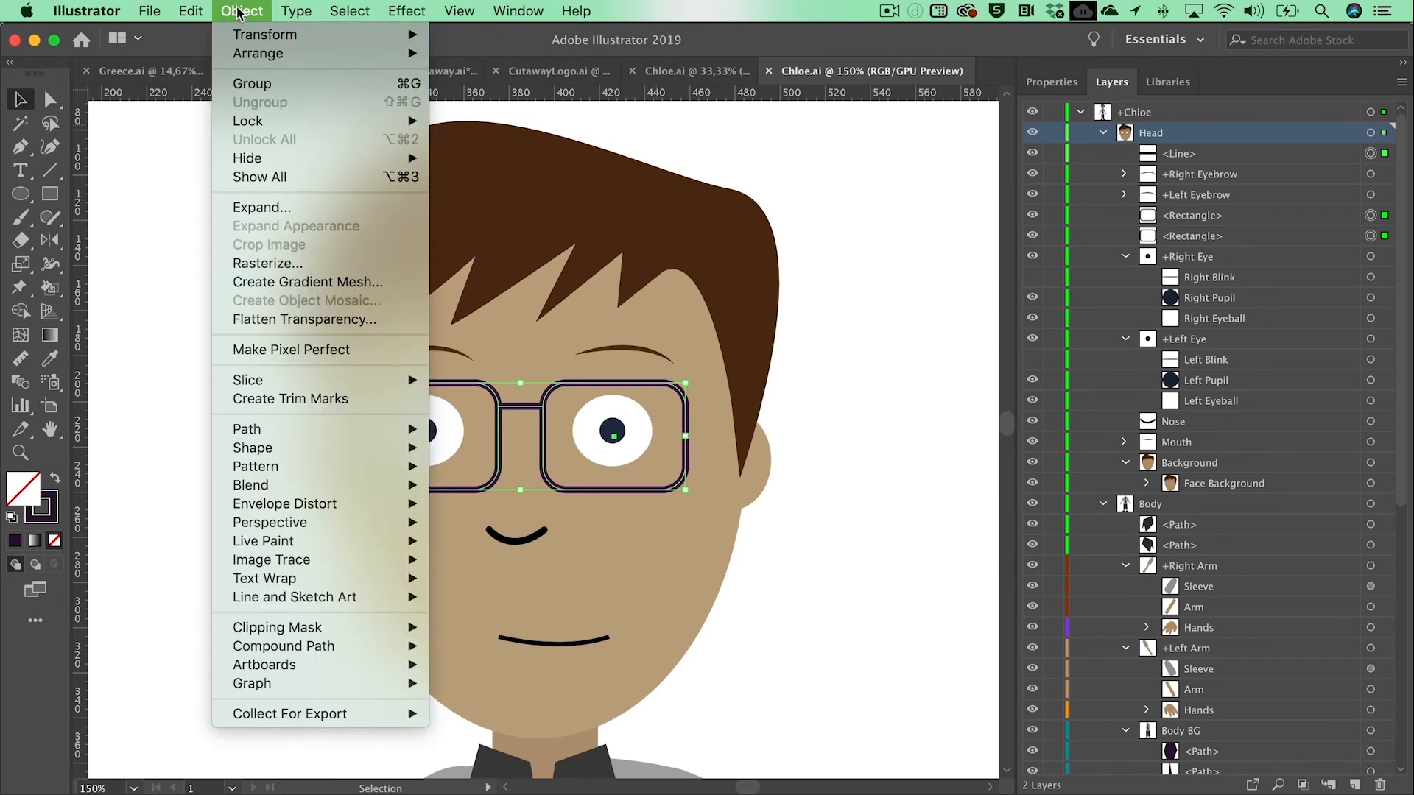
left_click(259, 83)
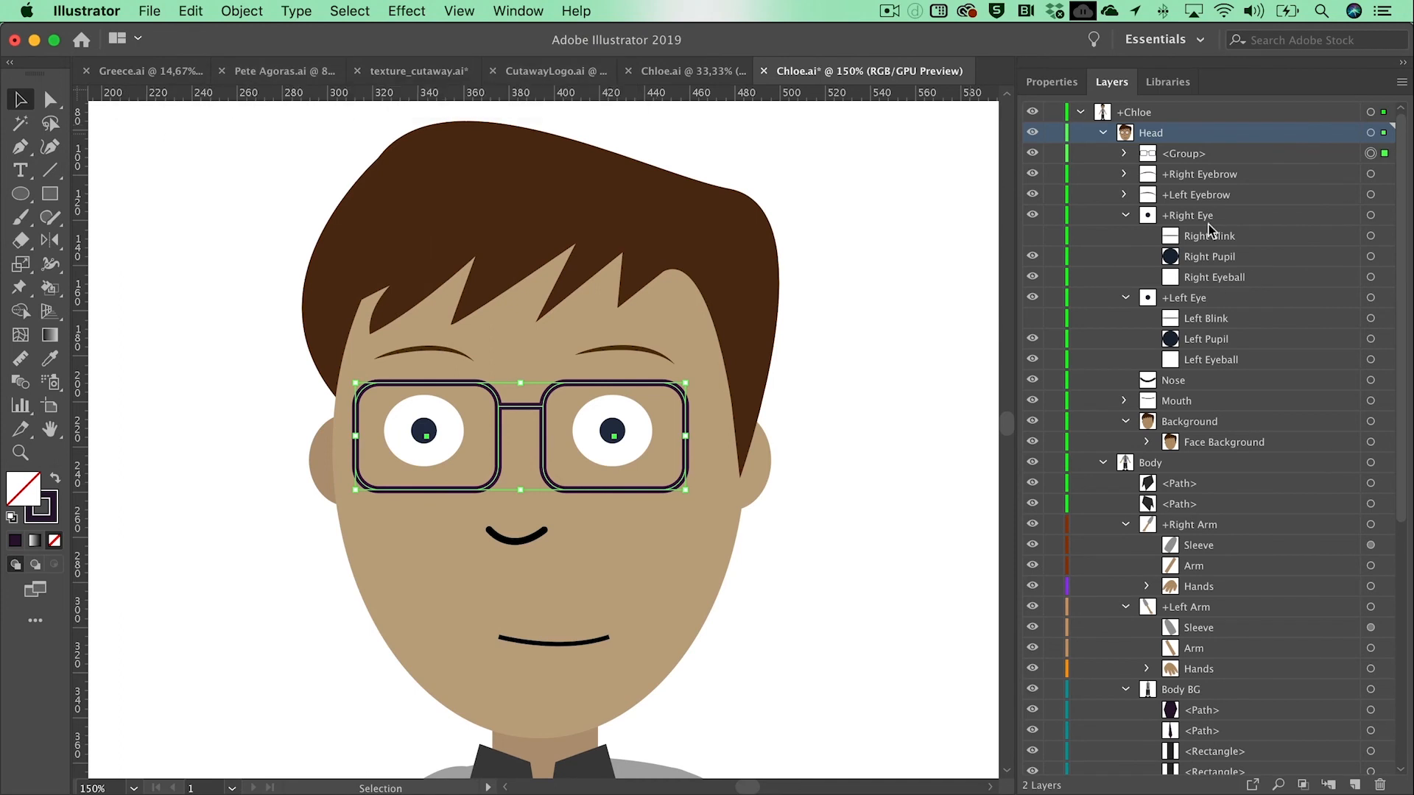
Step: Rename the new group in the Head layer as Glasses, deselect the artwork and save the file
double_click(1183, 153)
type("Glasses")
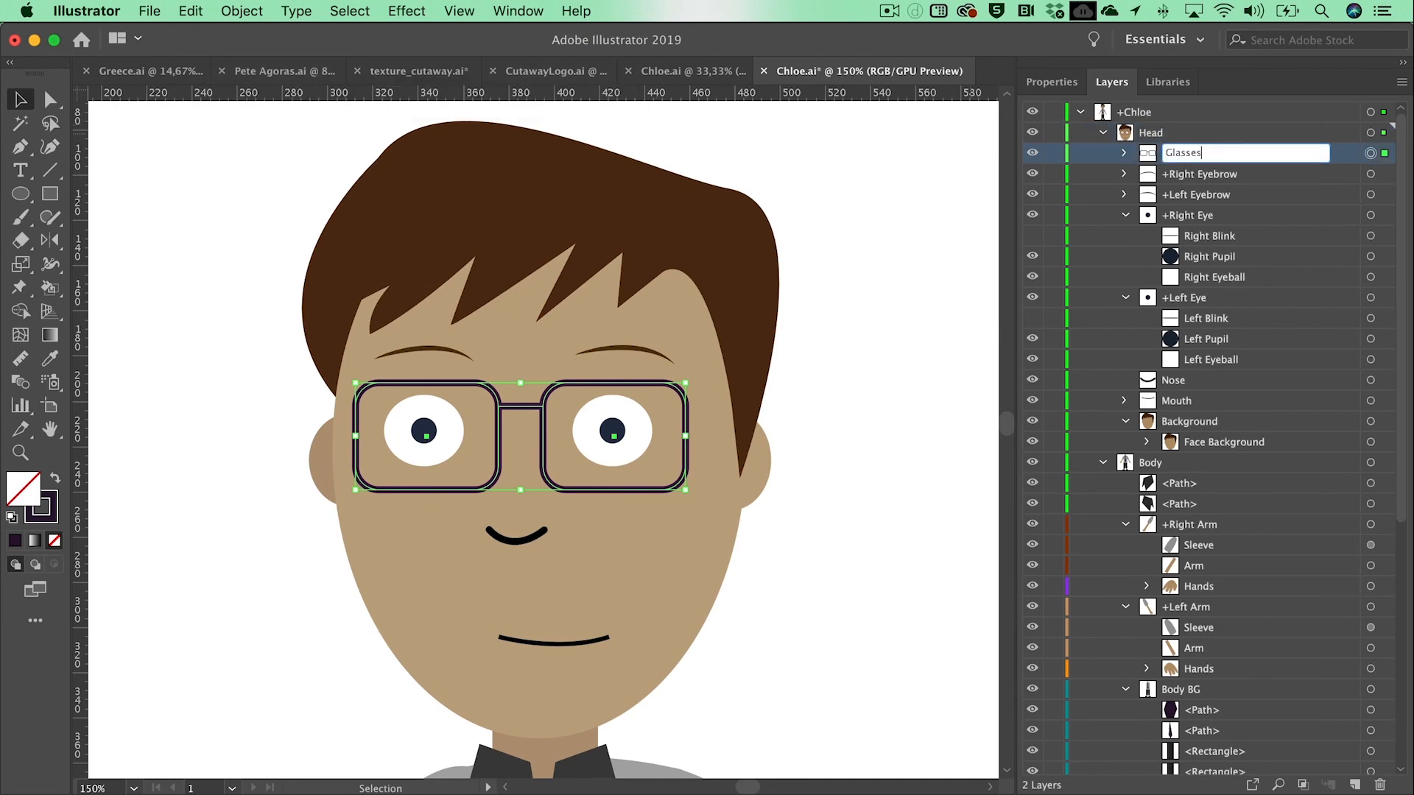
key("Return")
left_click(845, 495)
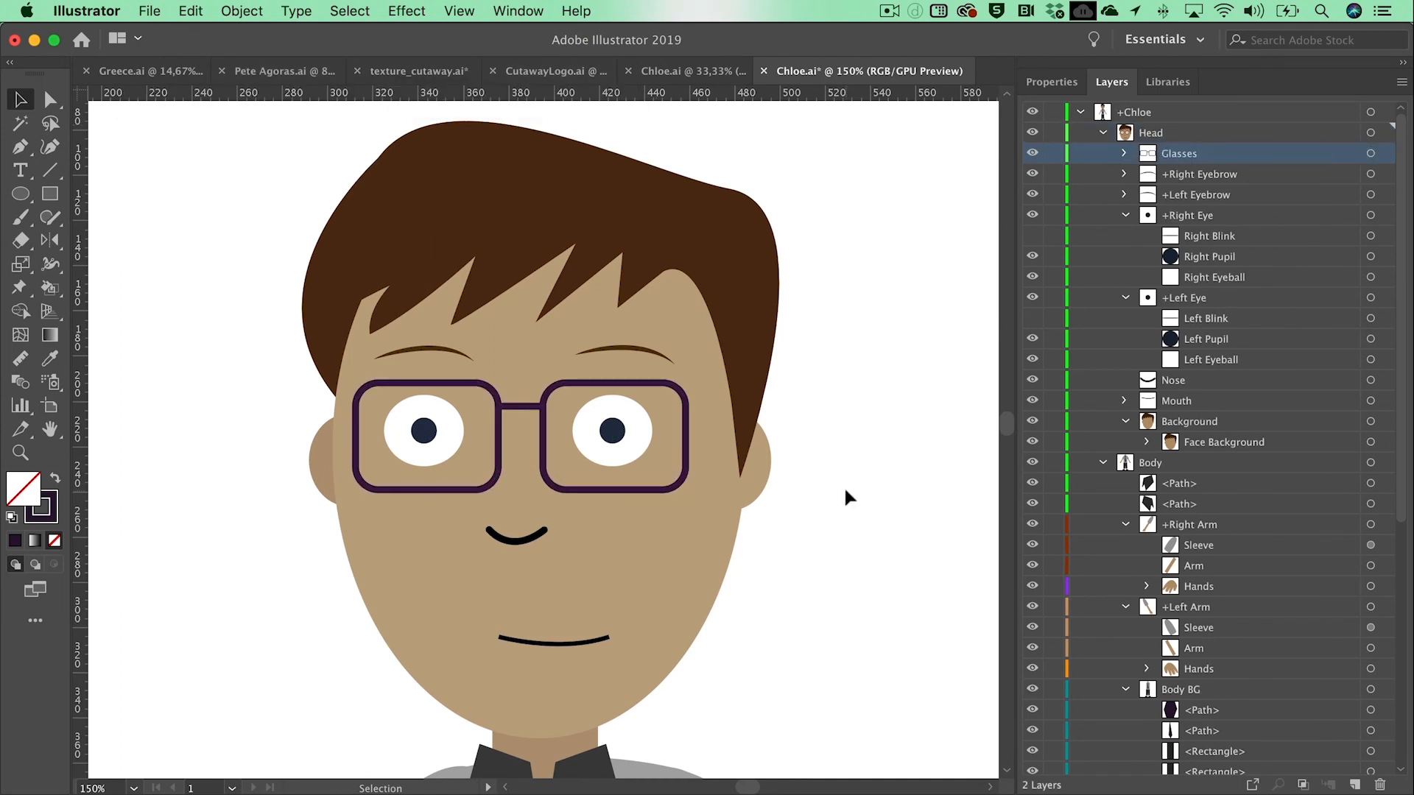
key("super+s")
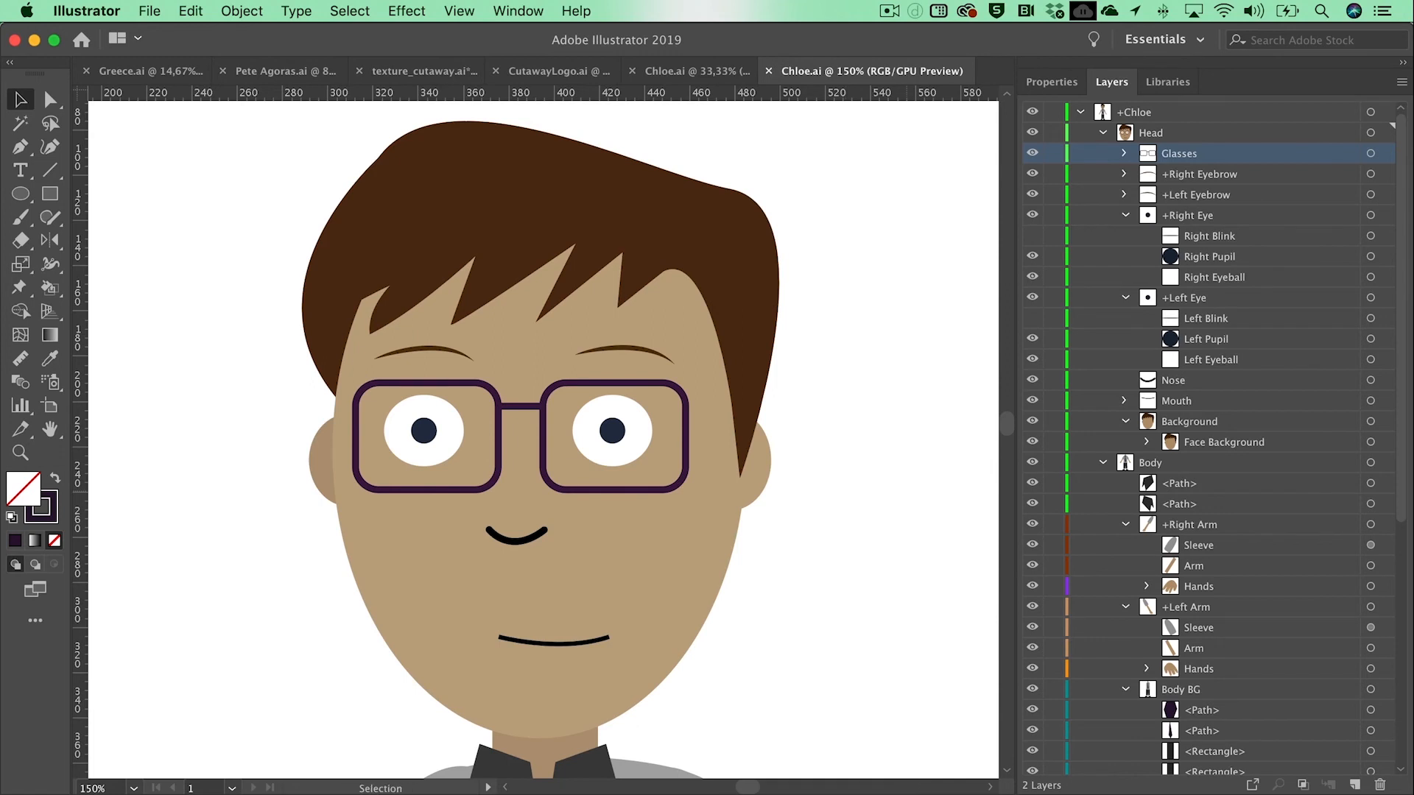
Step: Switch to Character Animator and rename the Chloe (Illustrator) puppet in the project with the character's first name
key("super+Tab")
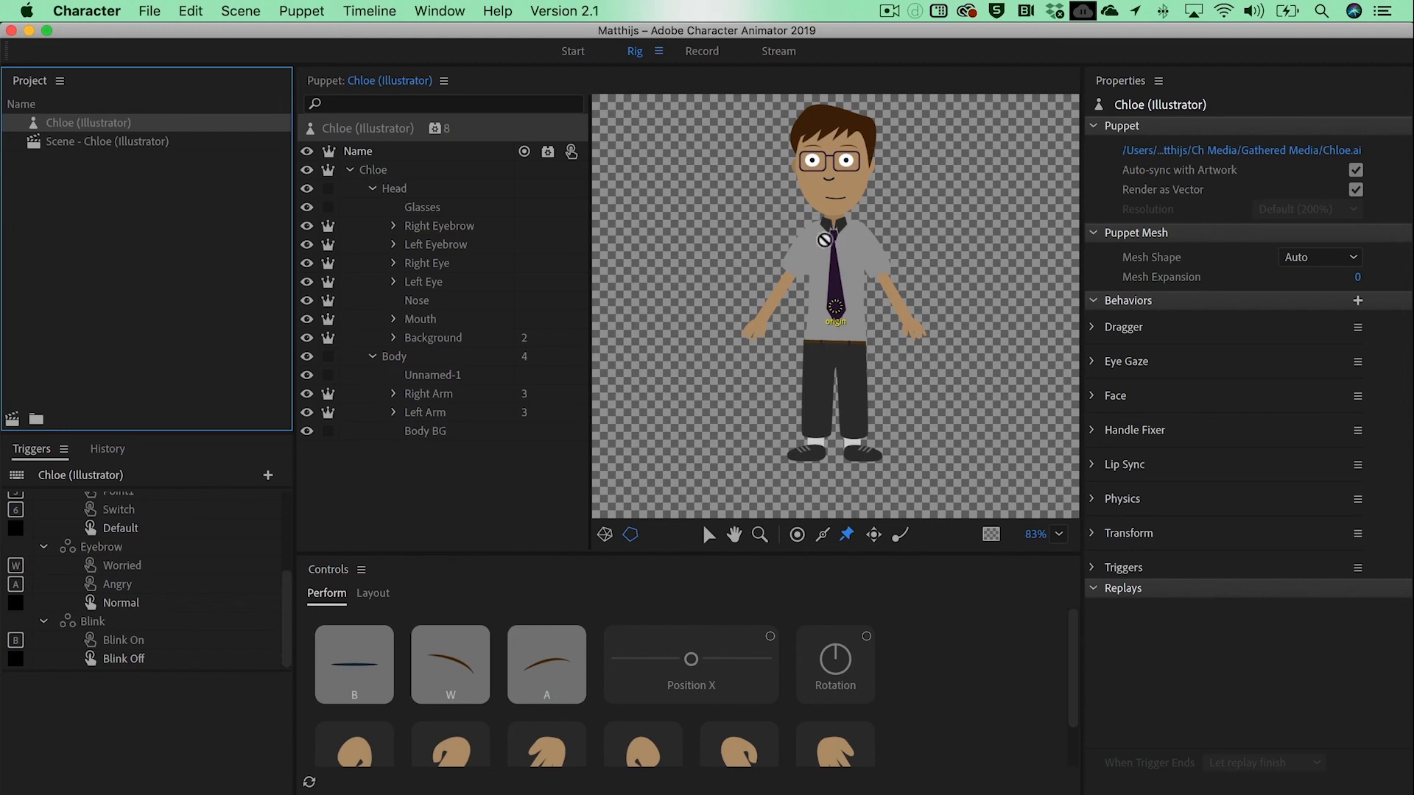
right_click(67, 126)
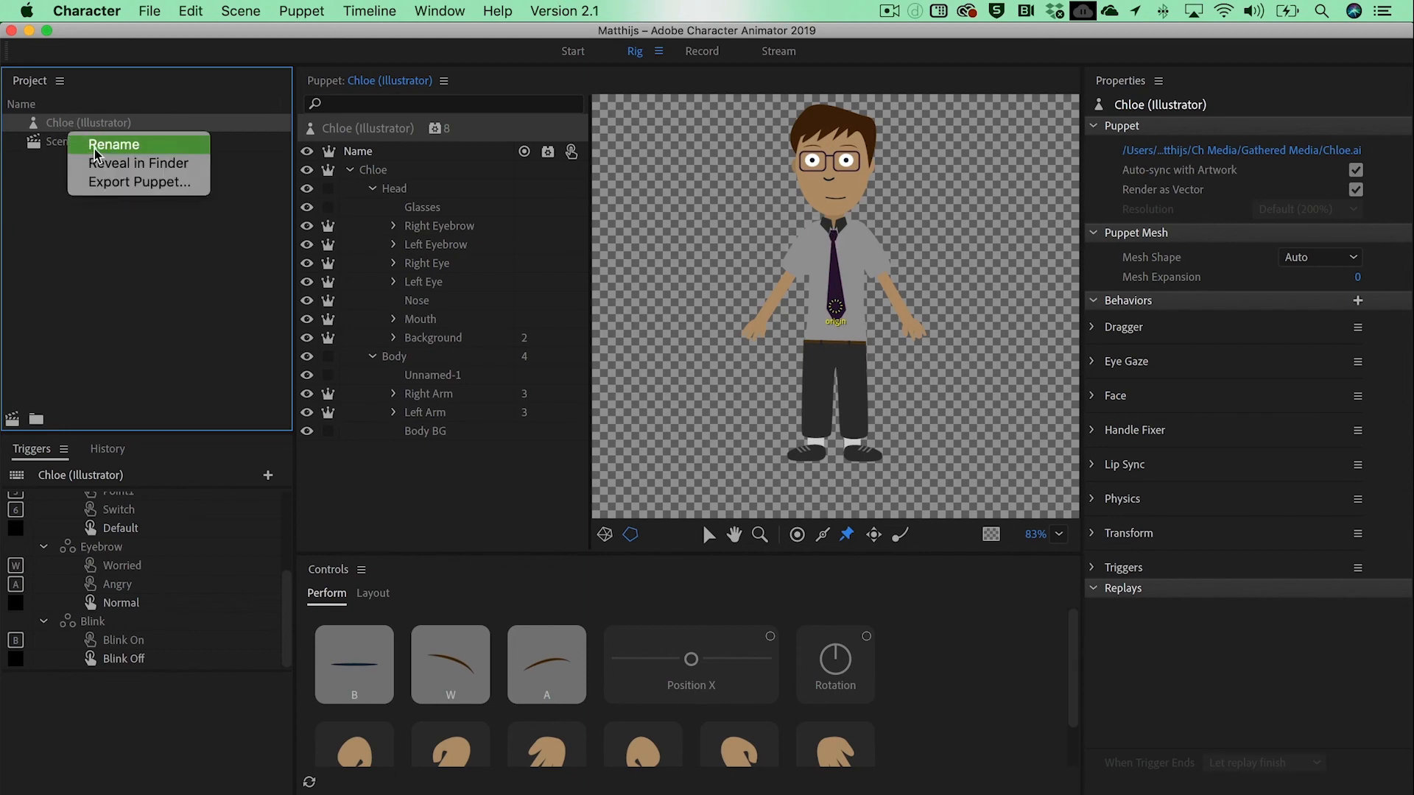
left_click(94, 147)
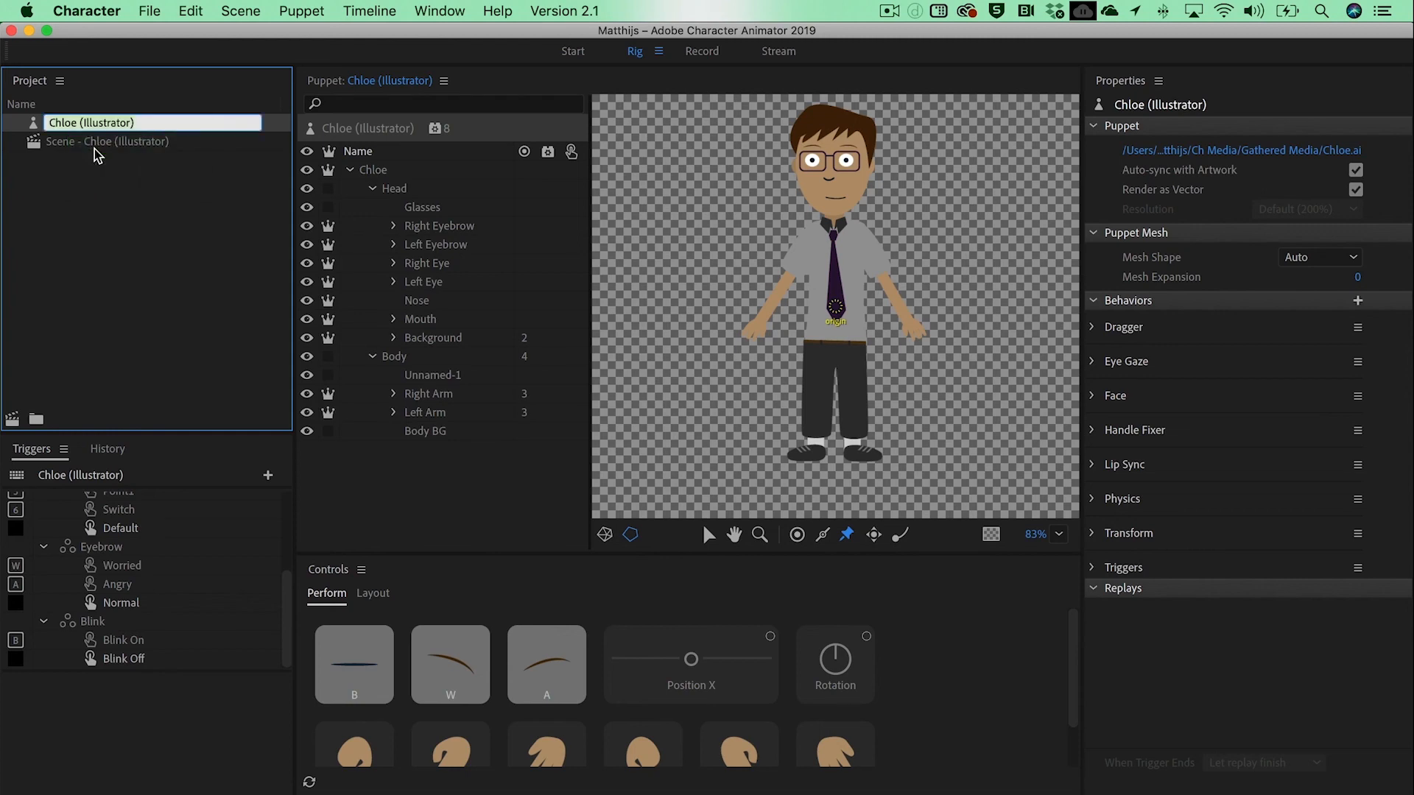
type("Matthijs")
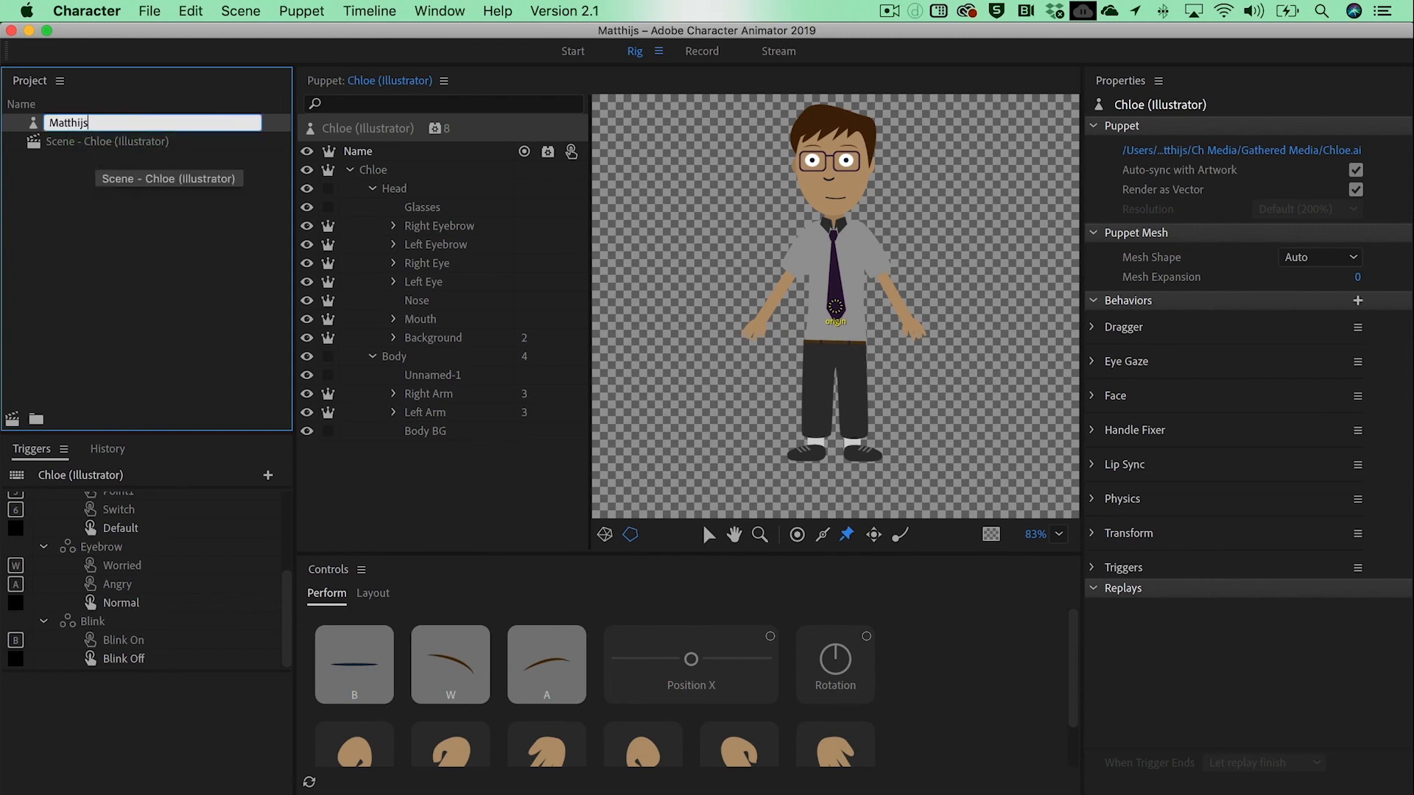
left_click(166, 308)
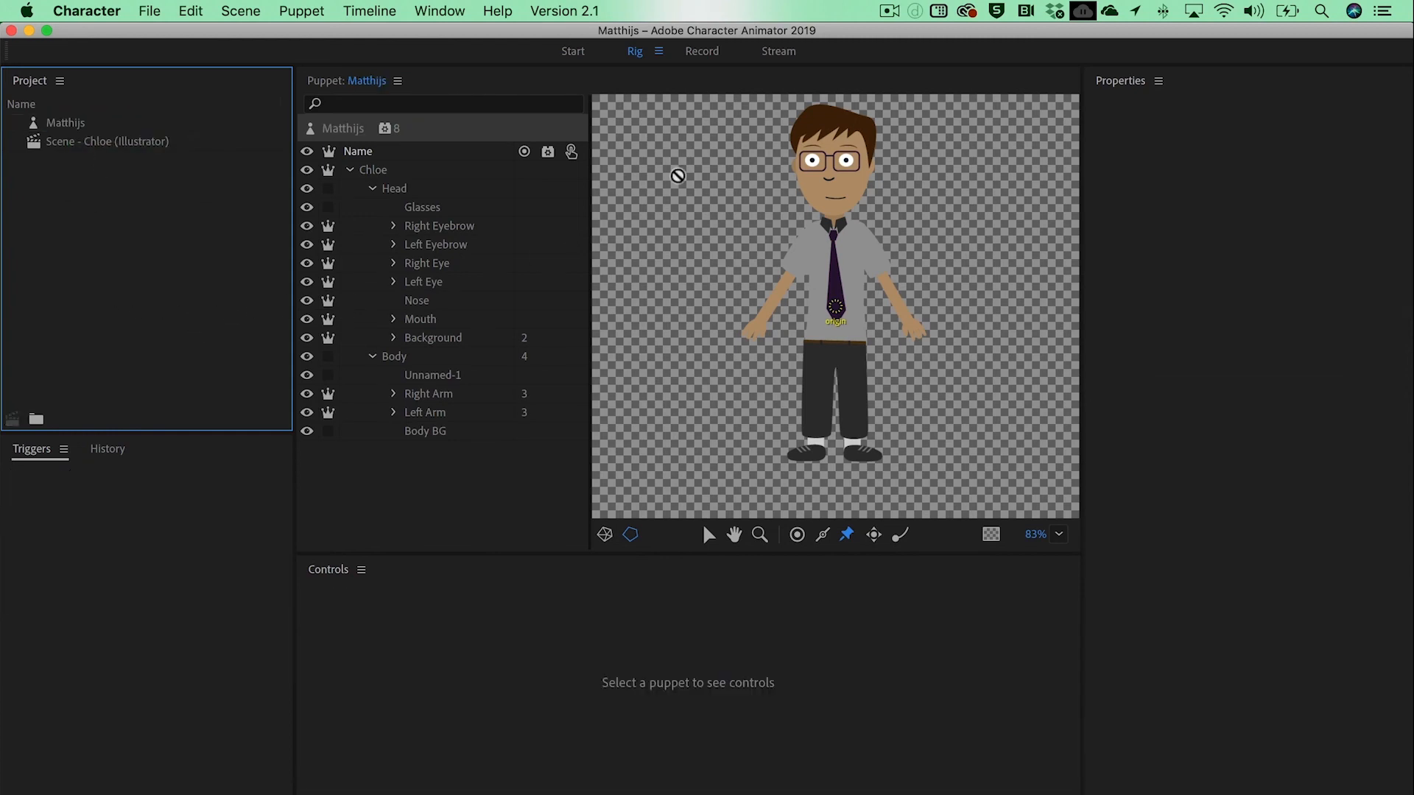
Step: Open the Record workspace and set the puppet's Position X to 356 and Position Y to 74
left_click(702, 51)
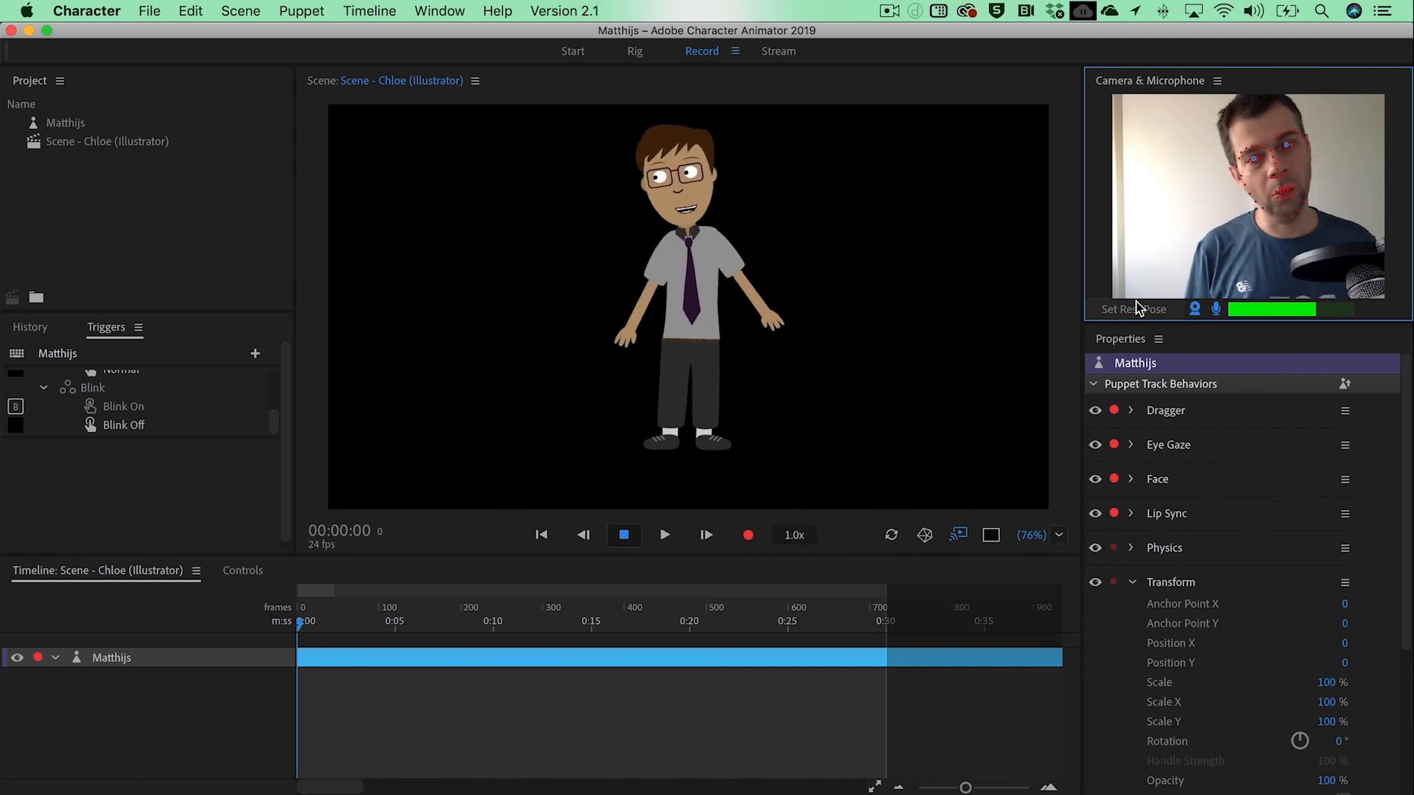
left_click_drag(1344, 644, 1411, 643)
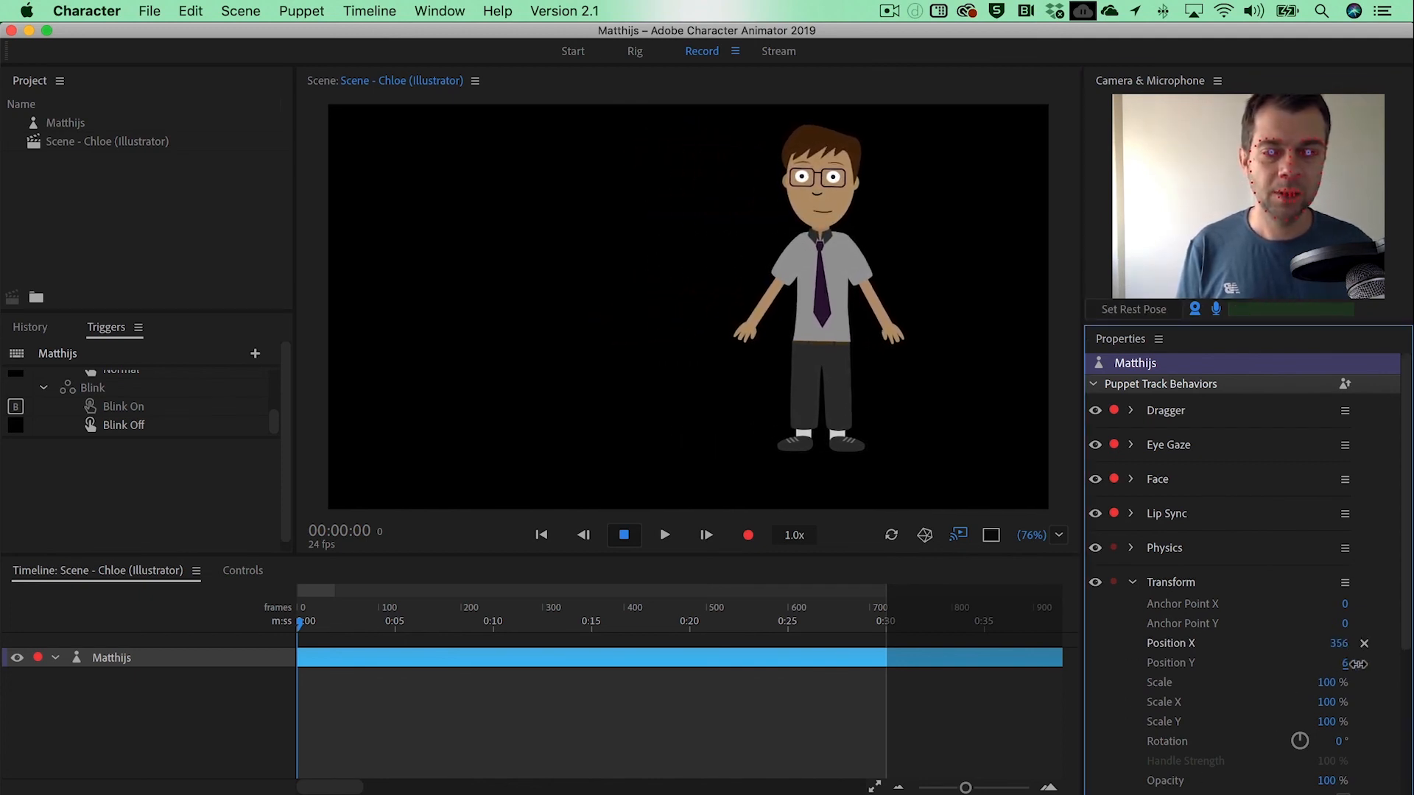
left_click(56, 186)
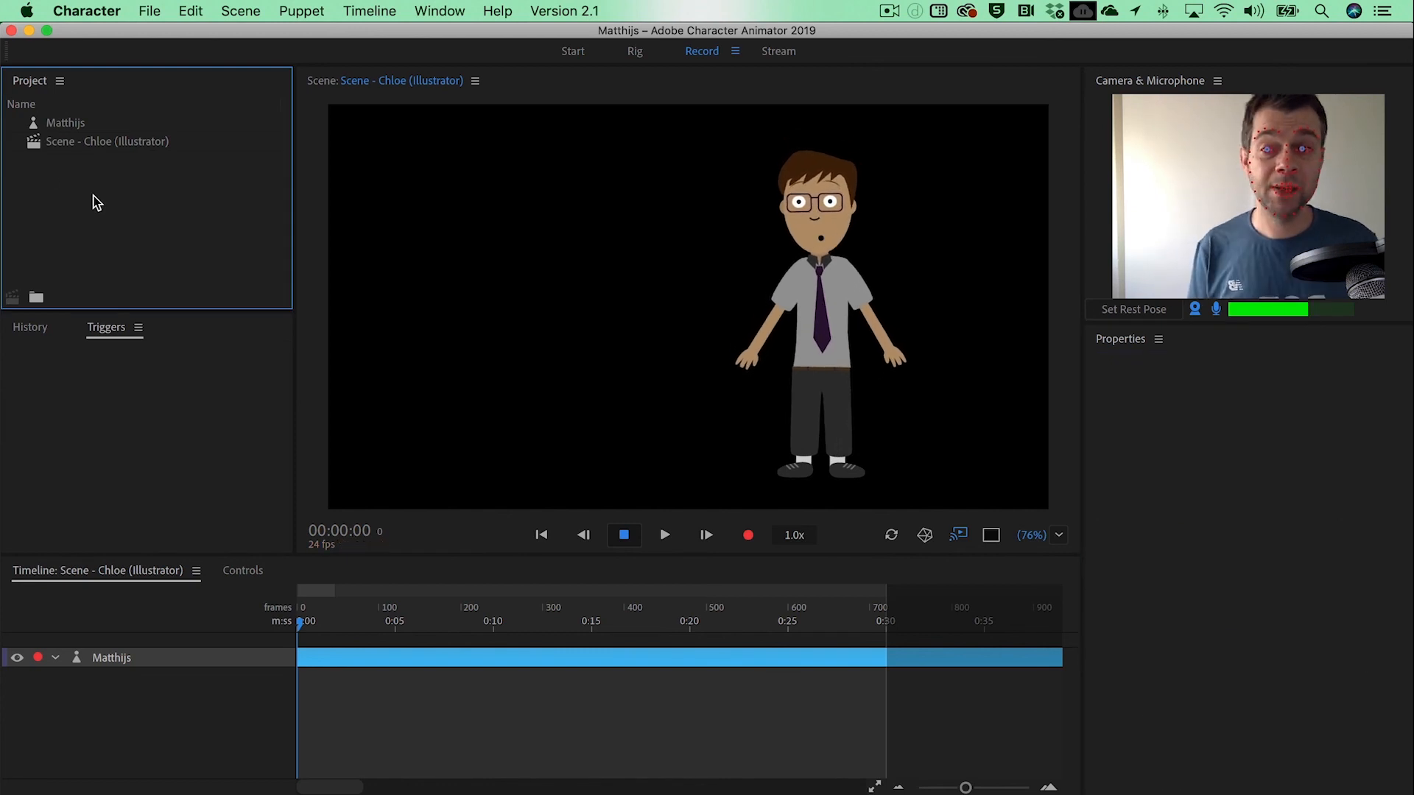
Step: Find and import classroom.ai into the project and add it to the scene timeline beneath the puppet track
key("super+i")
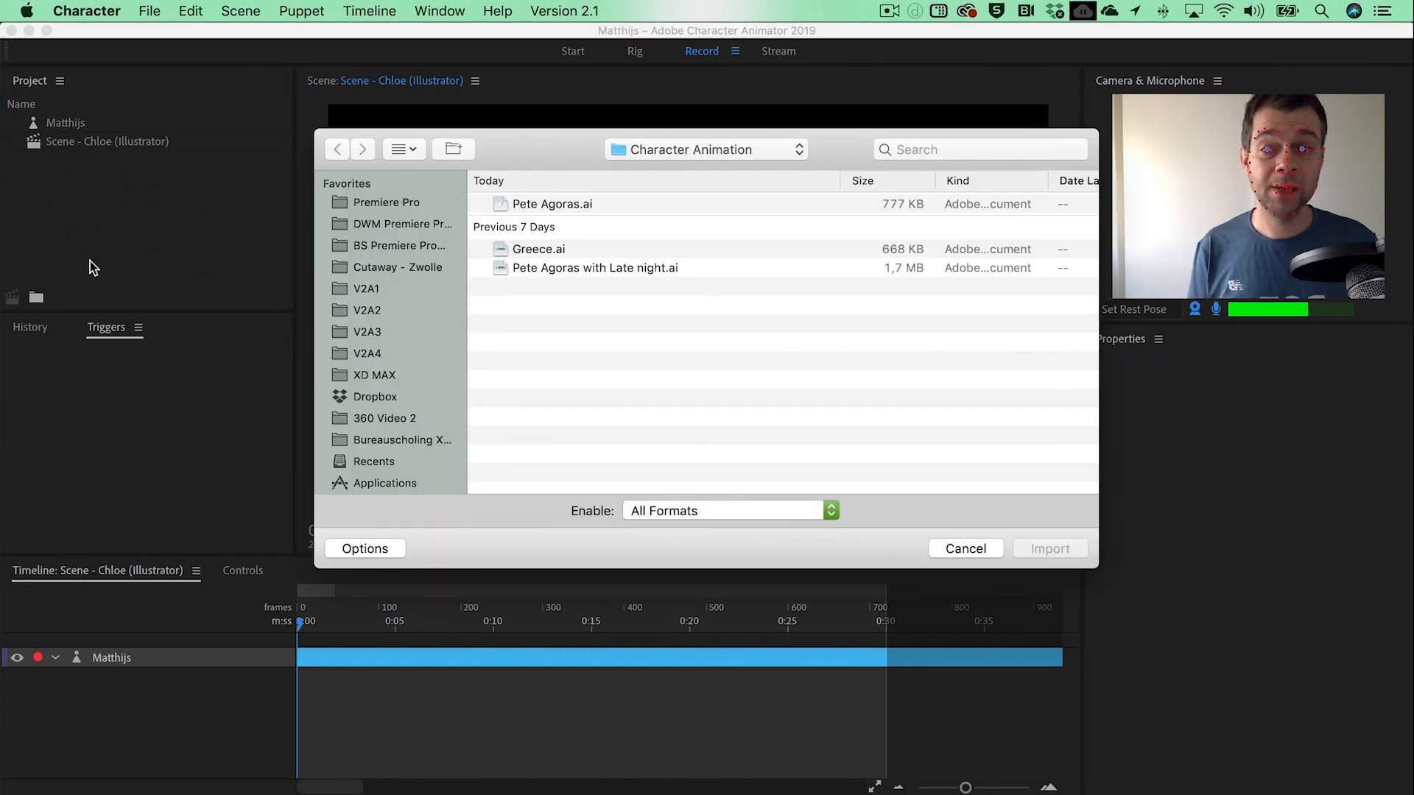
left_click(1013, 150)
type("cl")
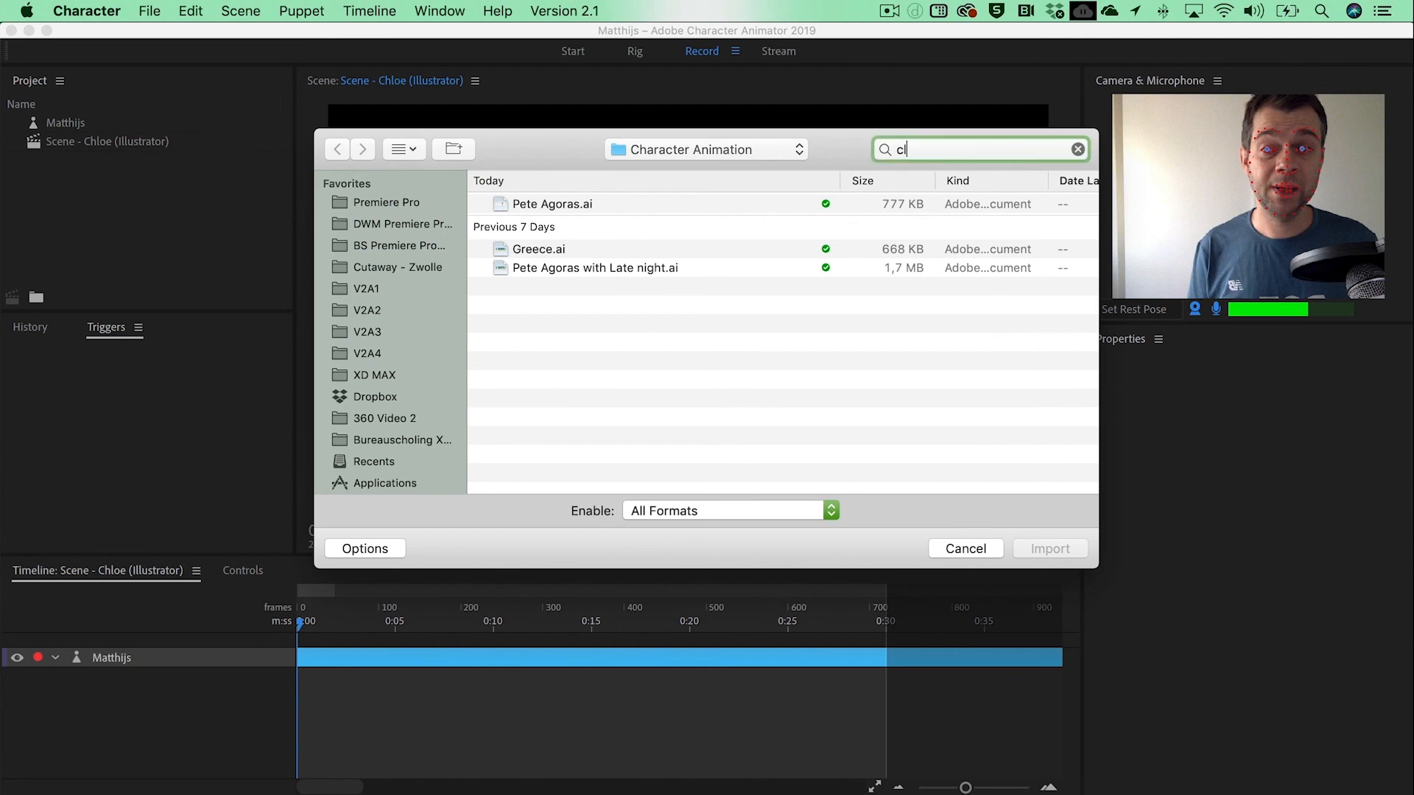
type("assroom")
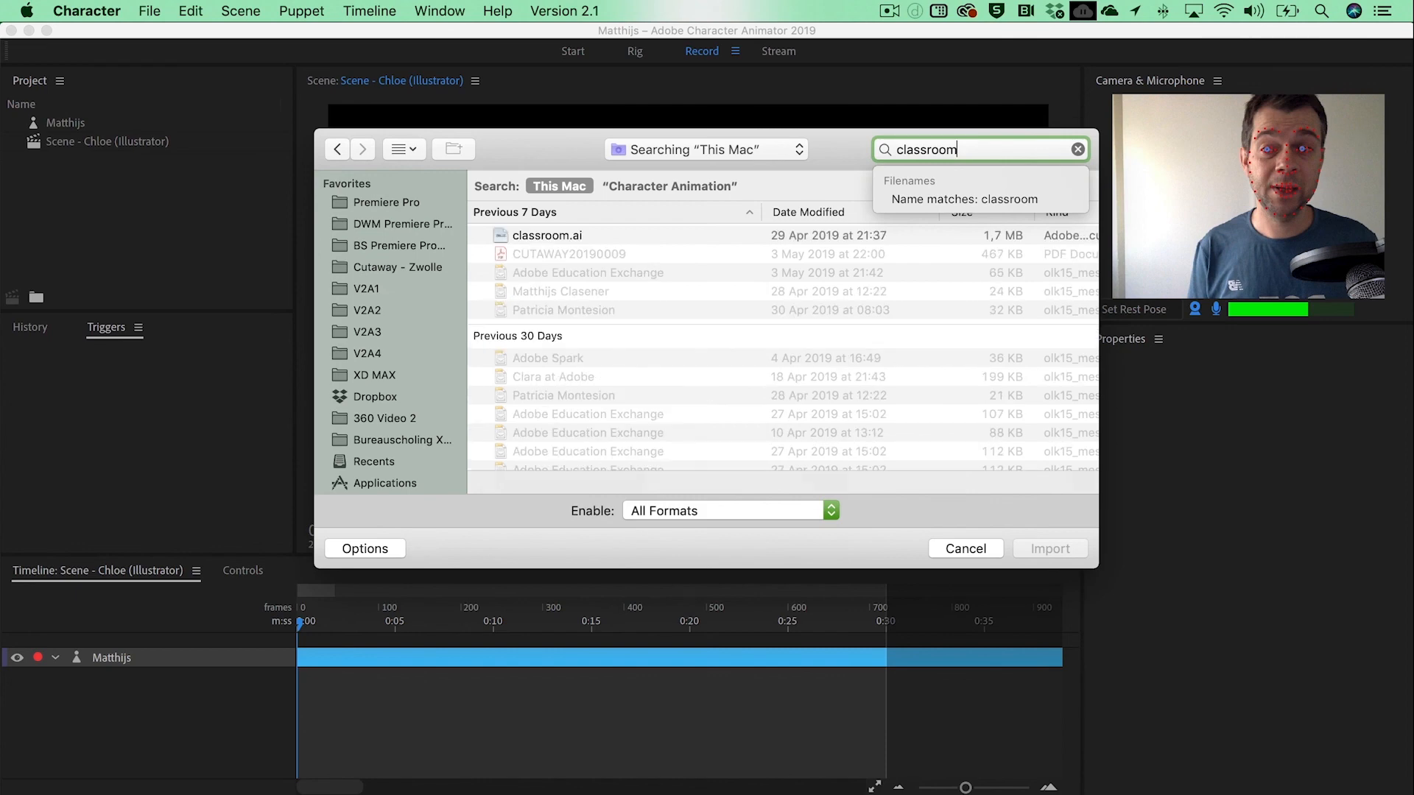
left_click(525, 235)
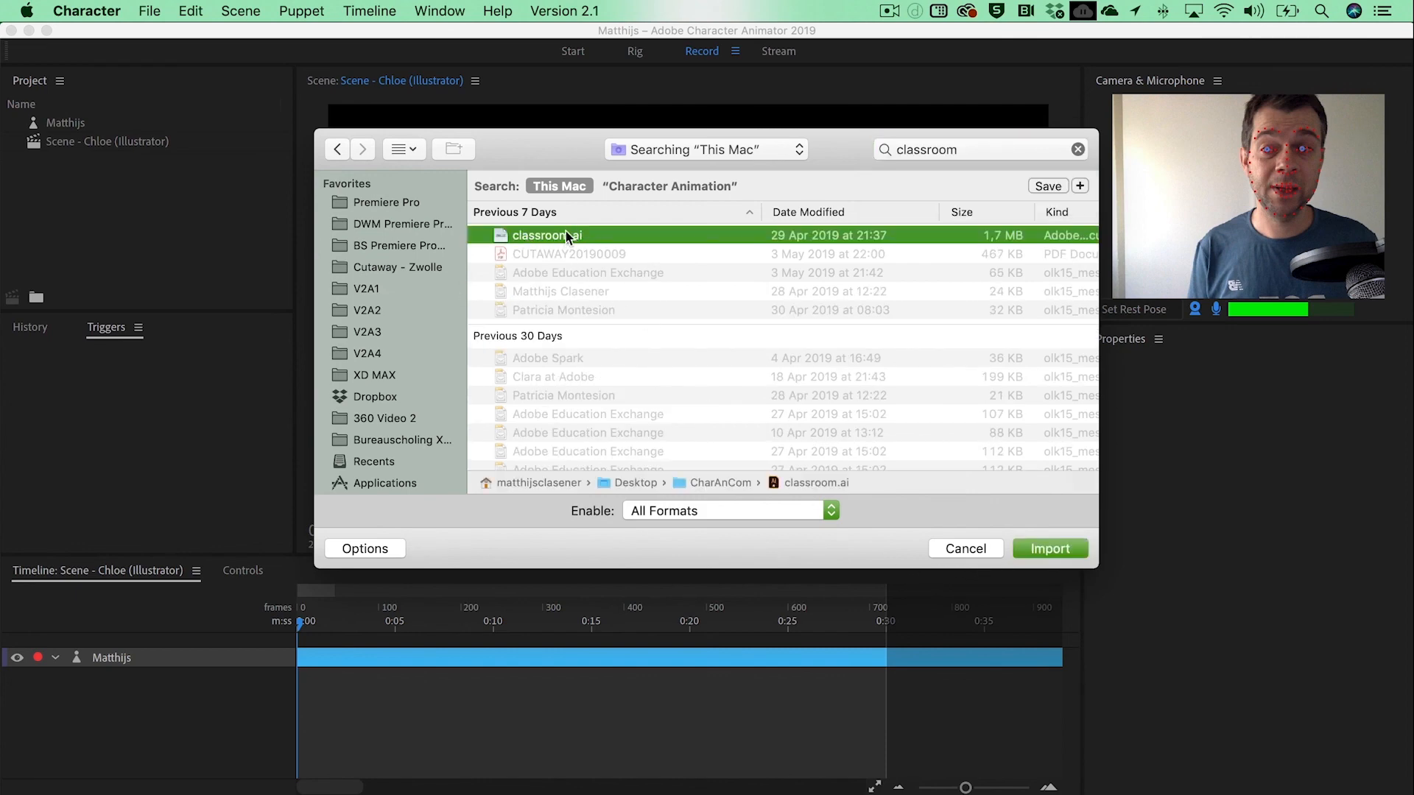
left_click(1052, 549)
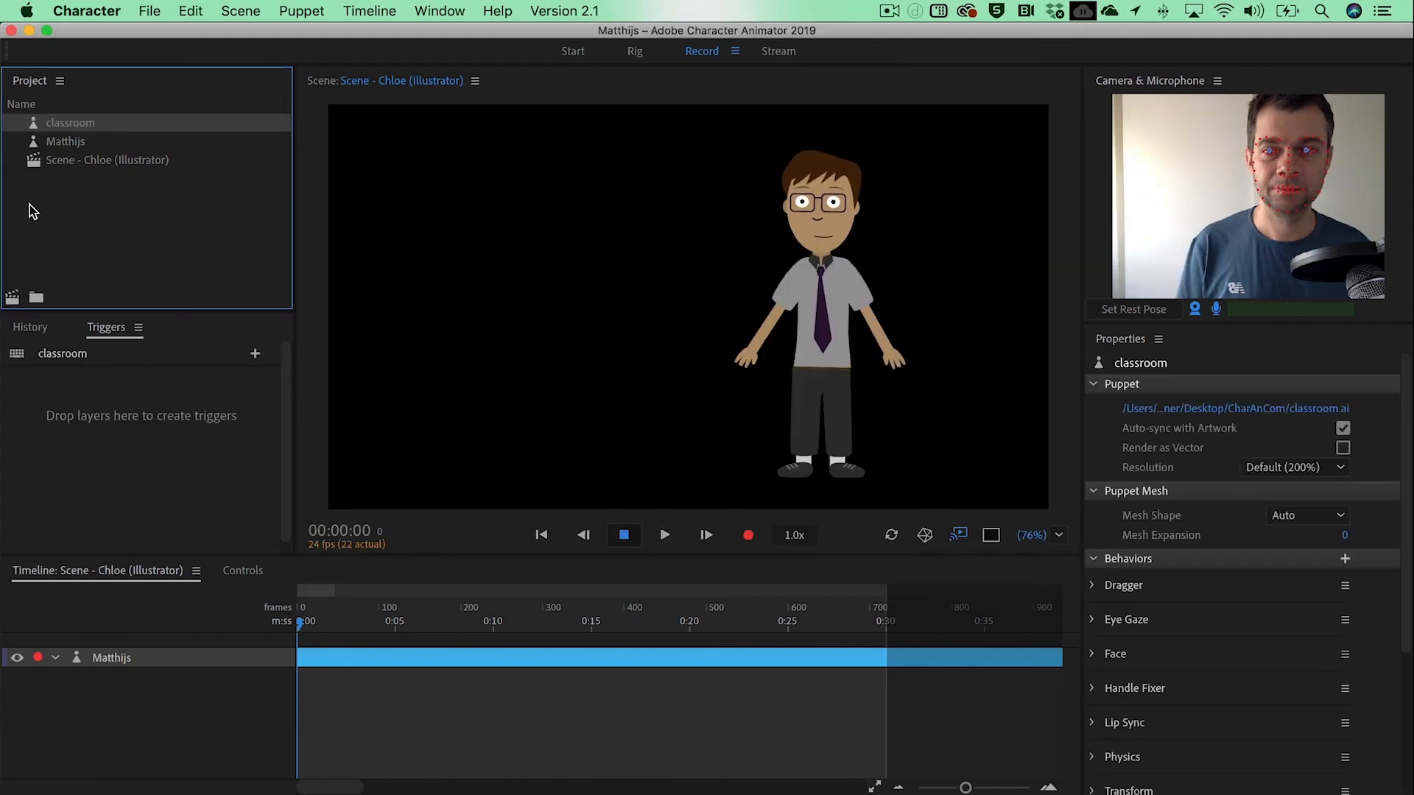
left_click_drag(45, 123, 113, 700)
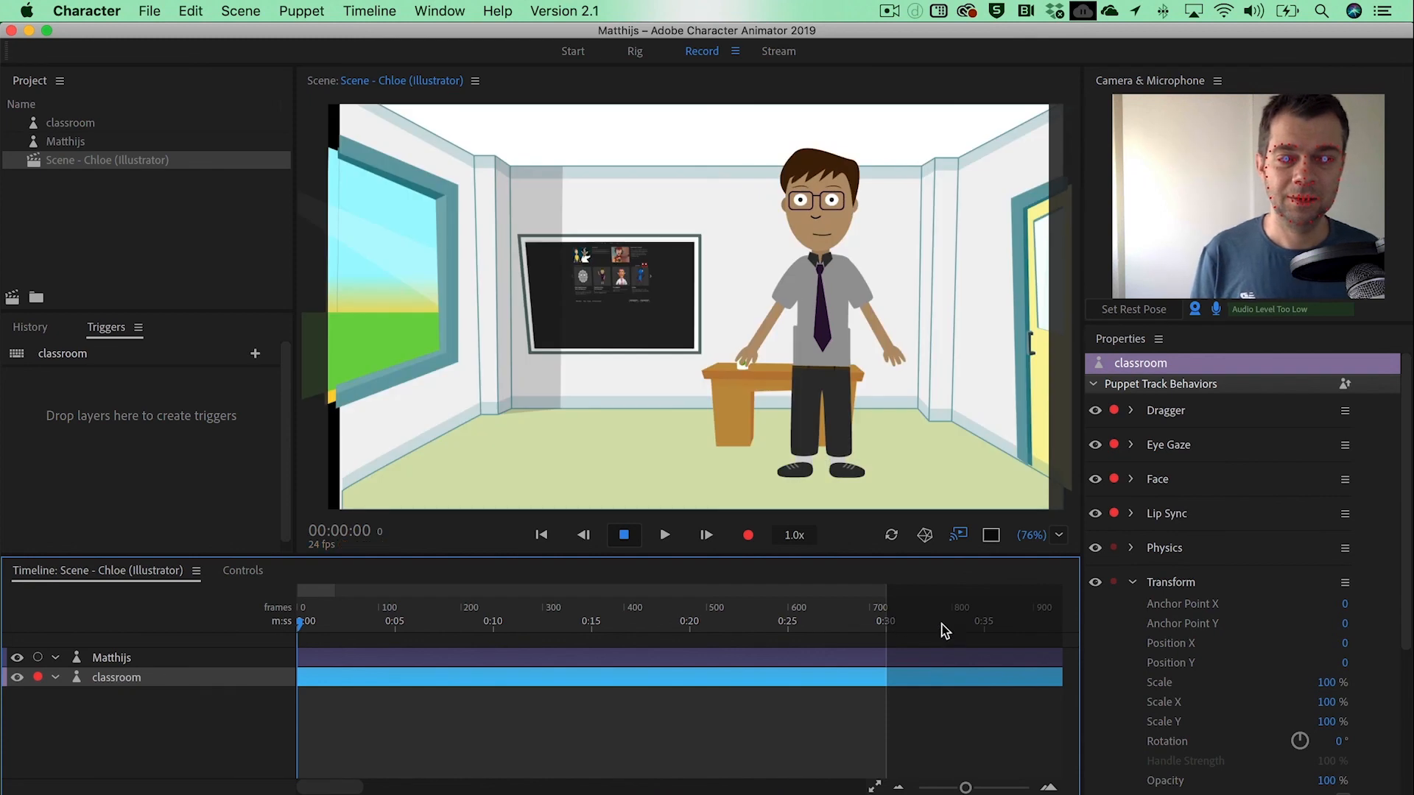
Step: Set the classroom track's Position Y to -5 and Position X to -32, and reselect the puppet track
mouse_move(1343, 659)
left_mouse_down()
mouse_move(1307, 659)
mouse_move(1337, 659)
left_mouse_up()
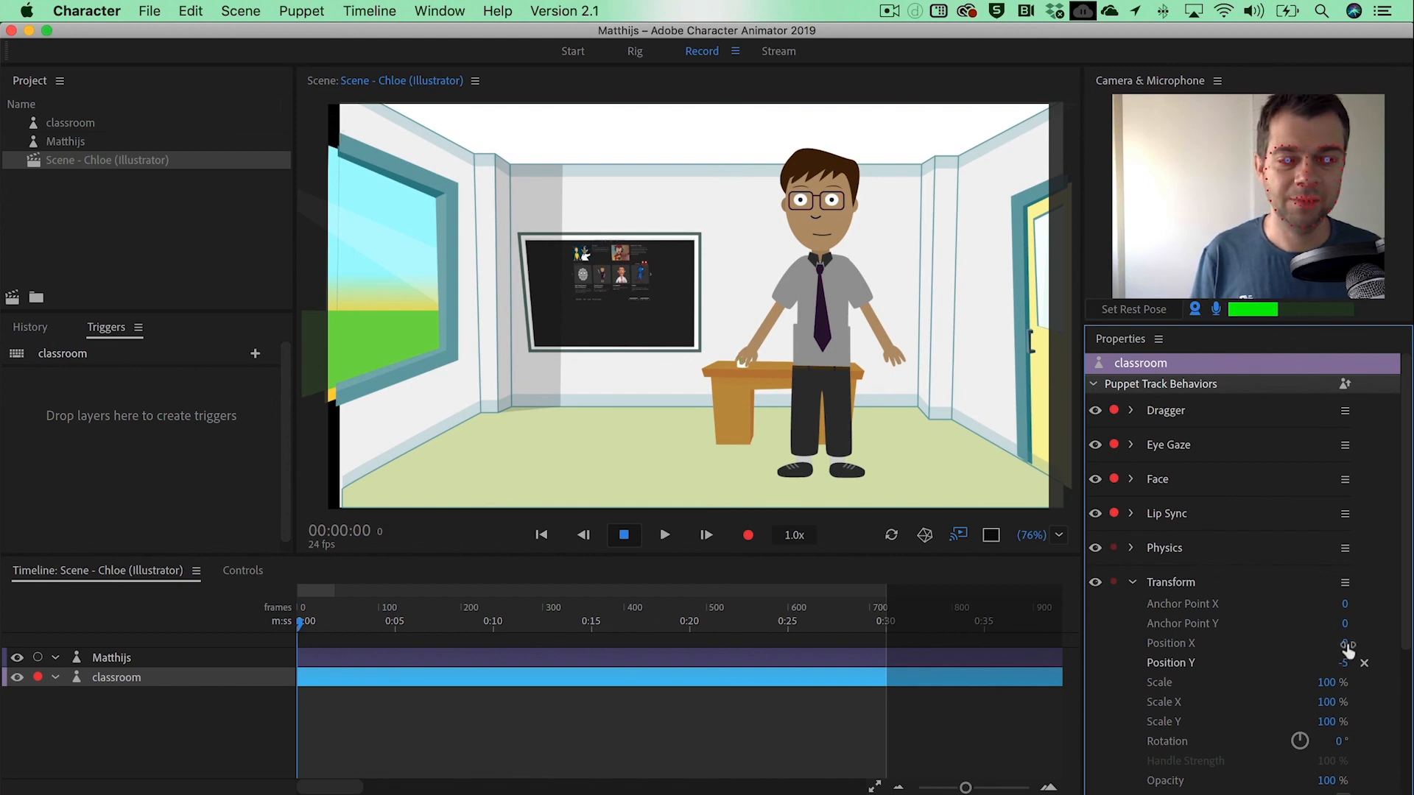
left_click_drag(1347, 646, 1305, 644)
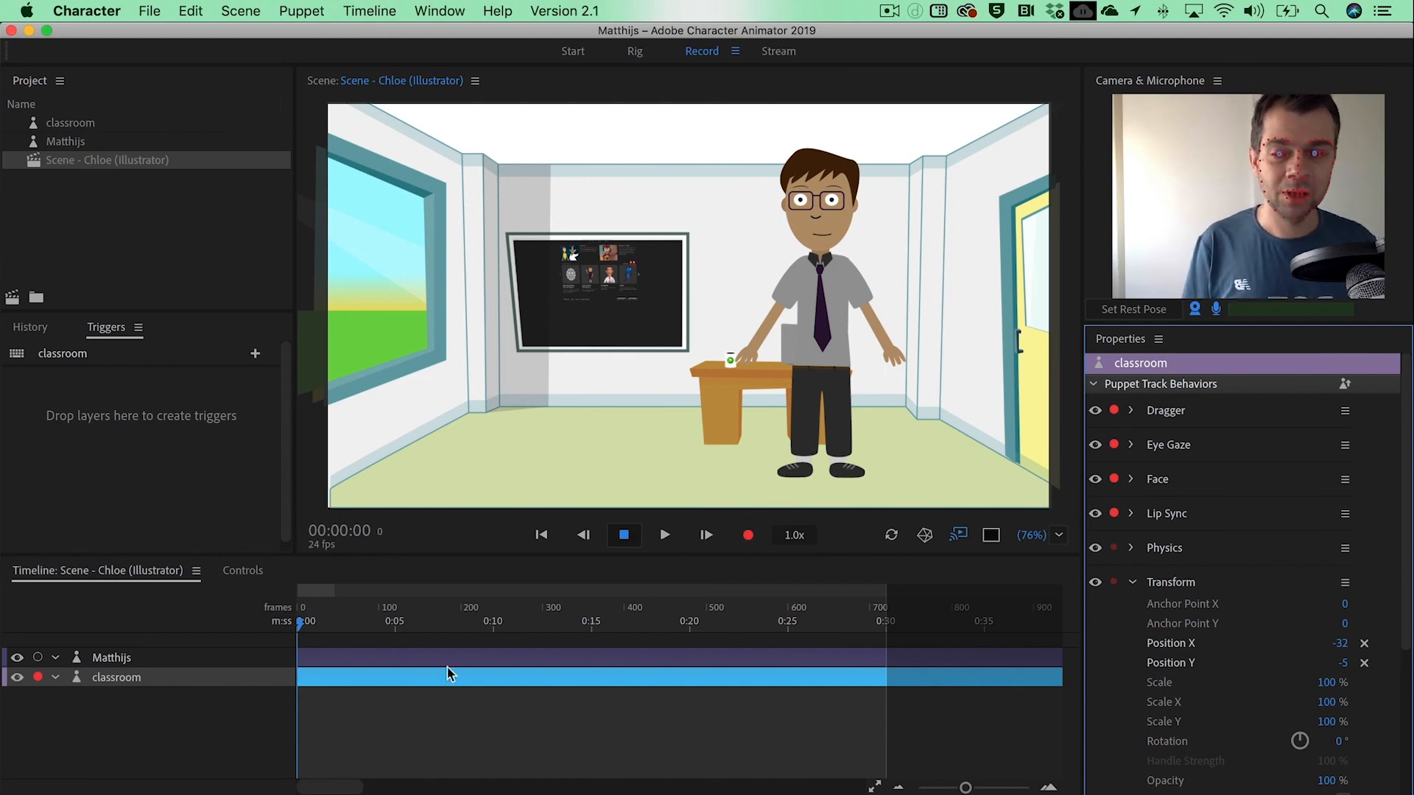
left_click(110, 658)
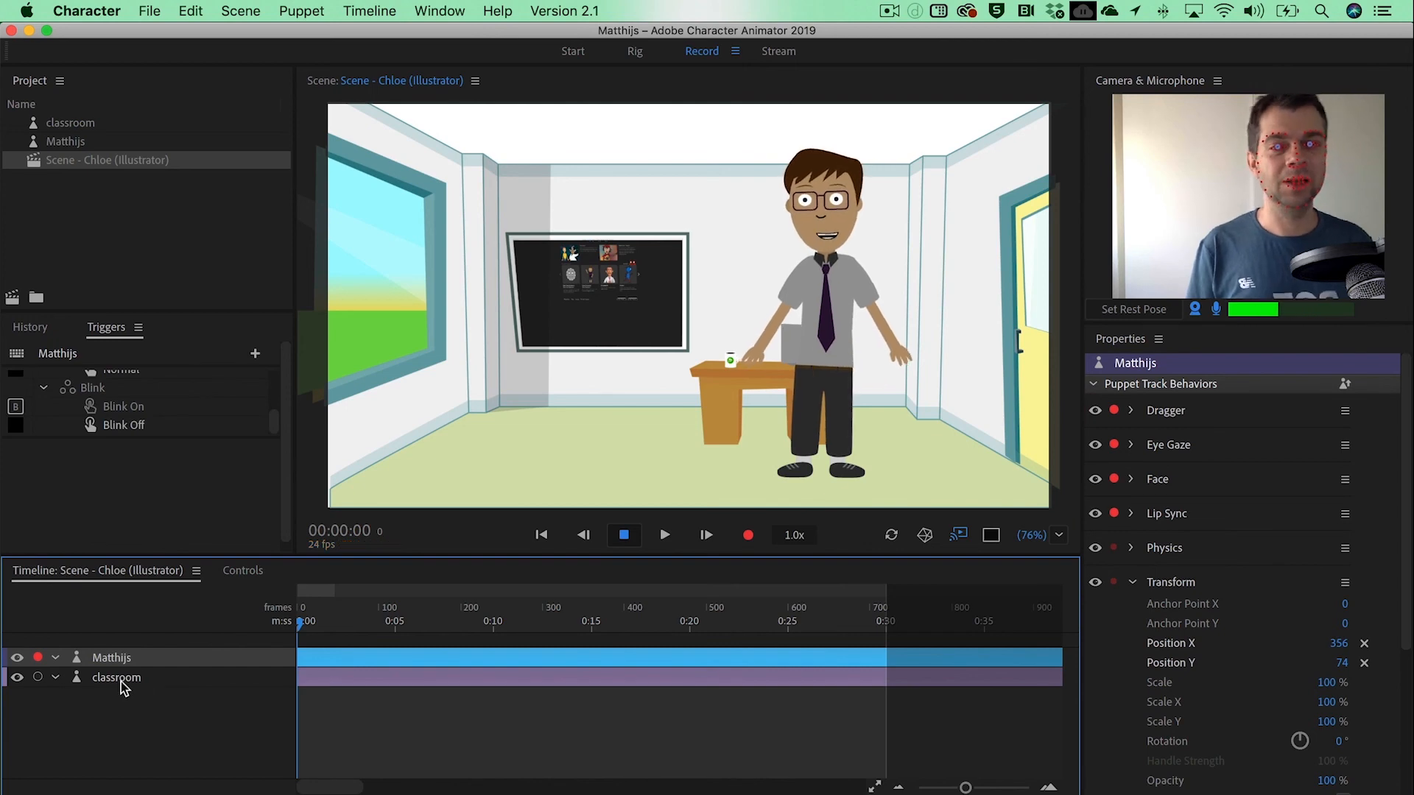